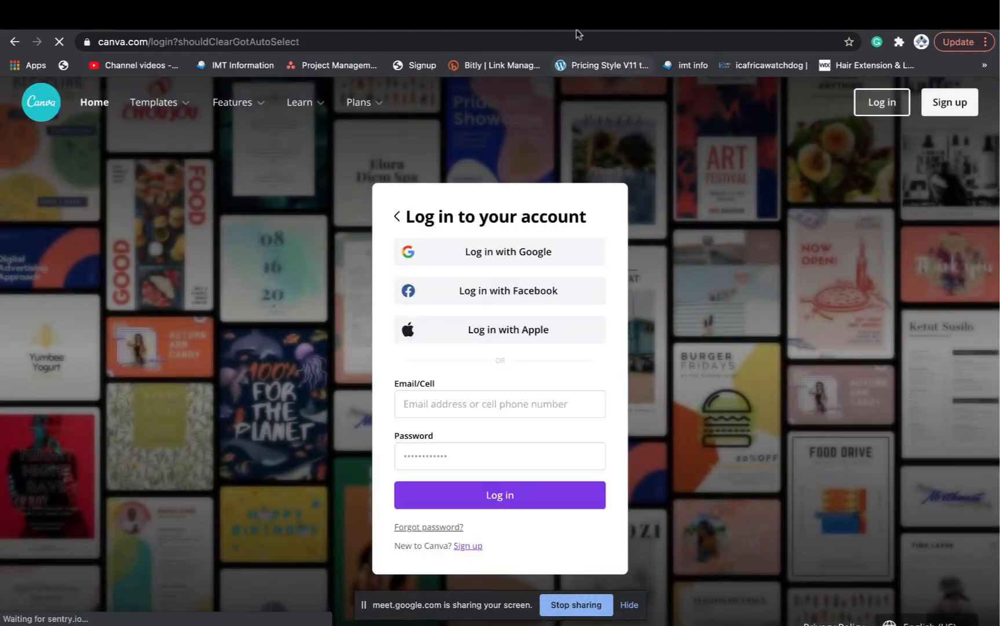
# Step: Switch to the Google Meet call and admit the participant waiting to join
pyautogui.click(574, 19)
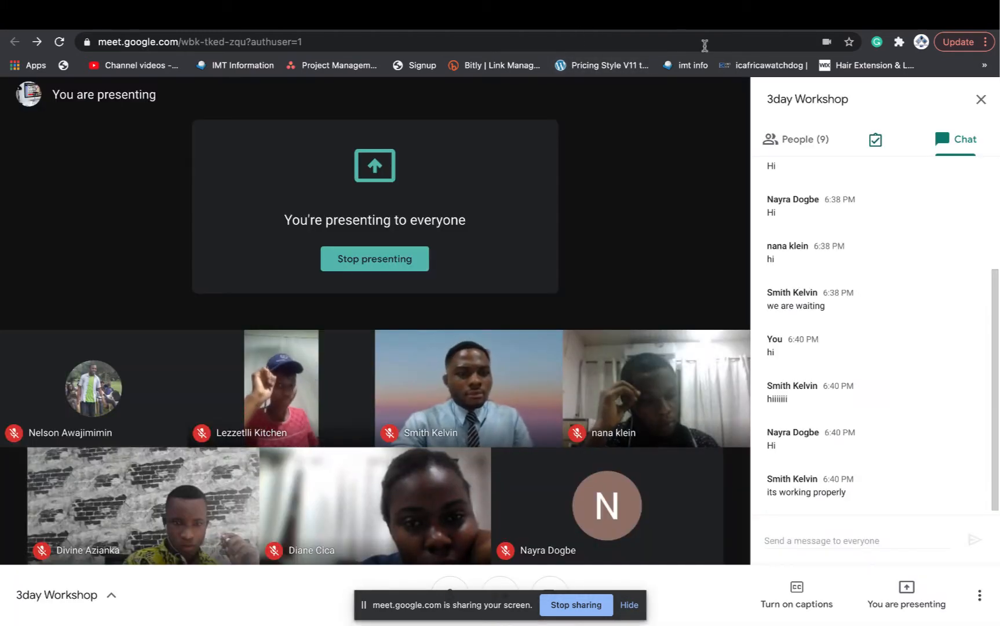
pyautogui.click(701, 18)
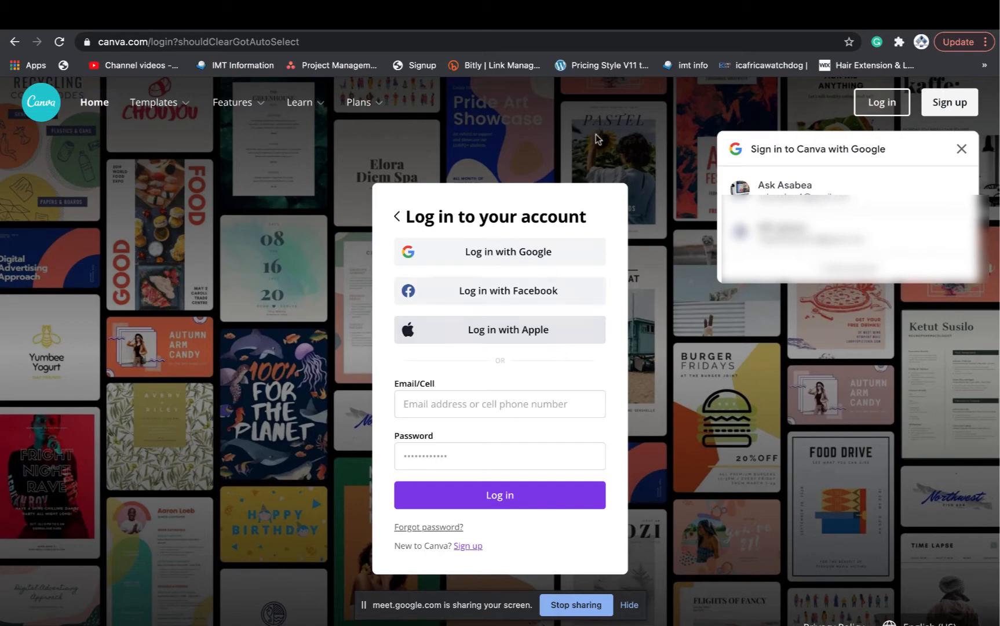
pyautogui.click(499, 16)
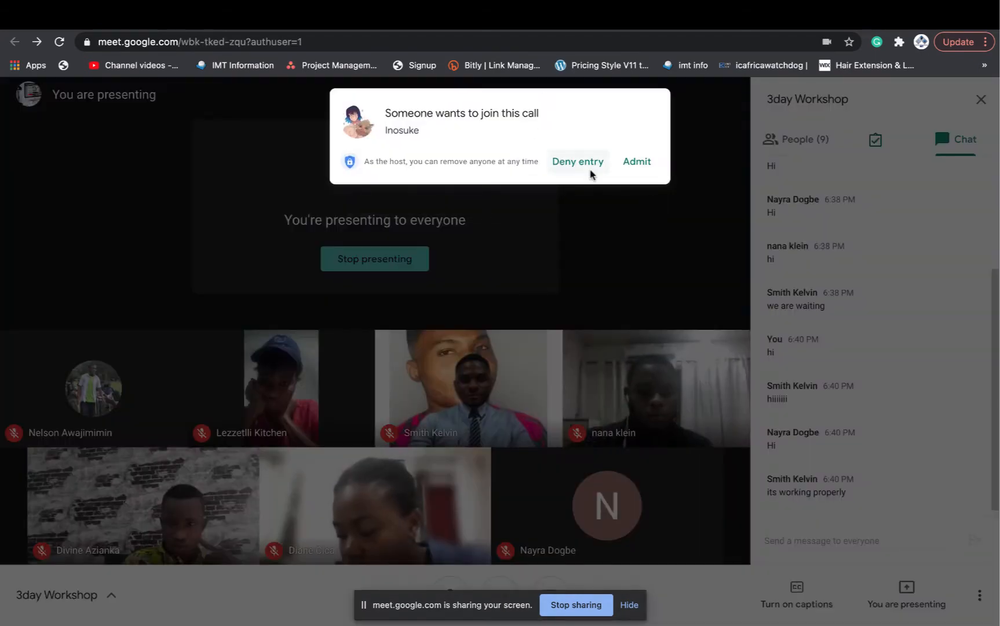
pyautogui.click(636, 165)
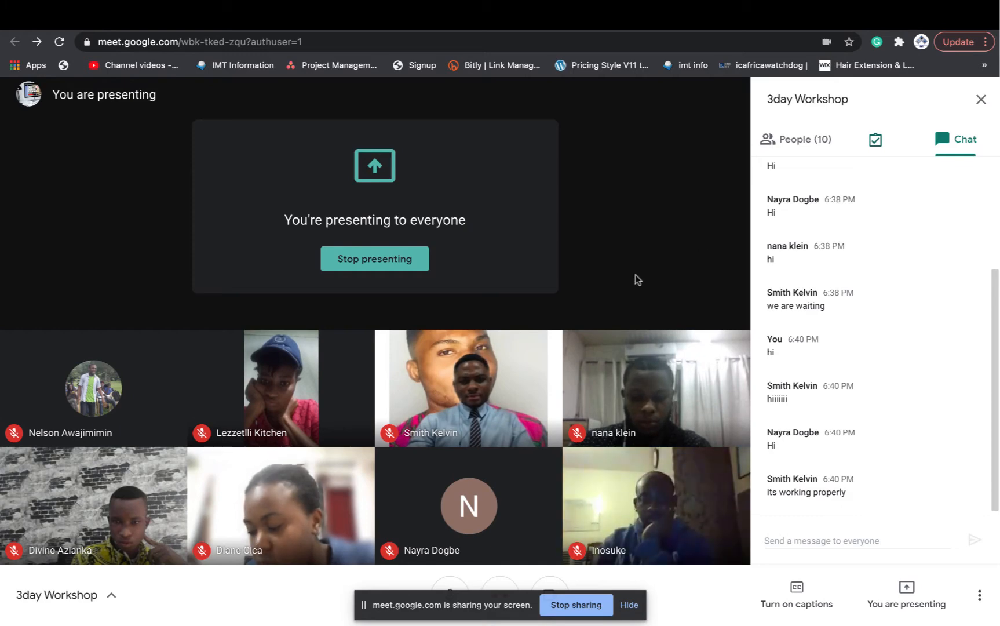
pyautogui.moveTo(679, 546)
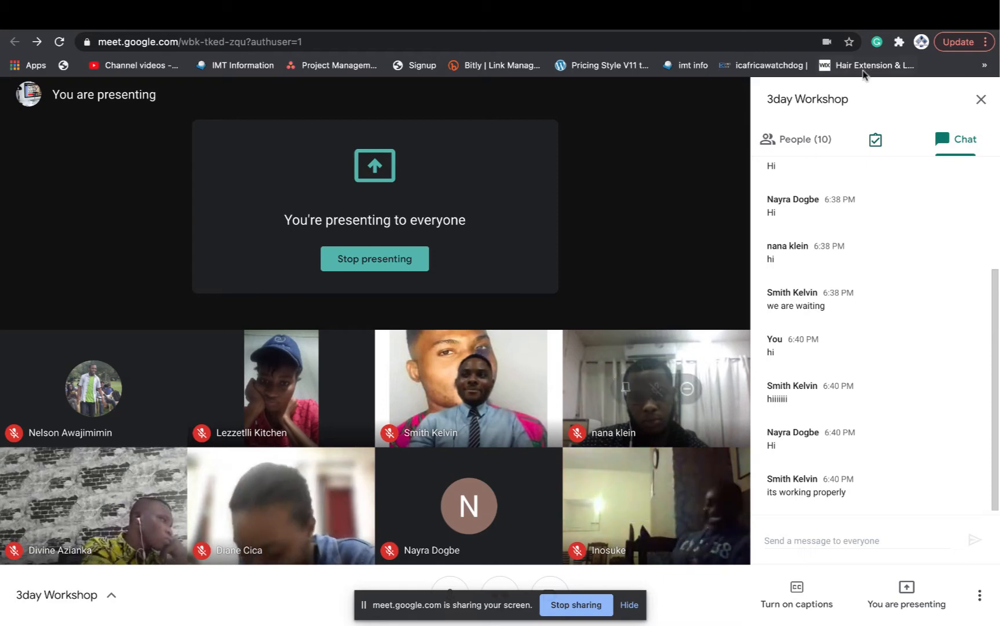
pyautogui.moveTo(652, 57)
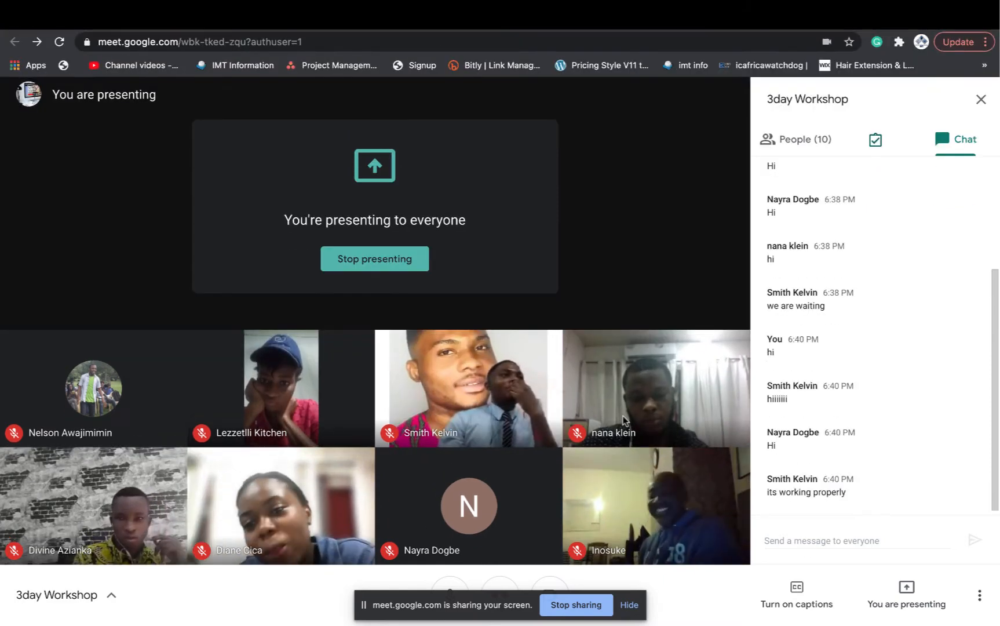
pyautogui.moveTo(658, 499)
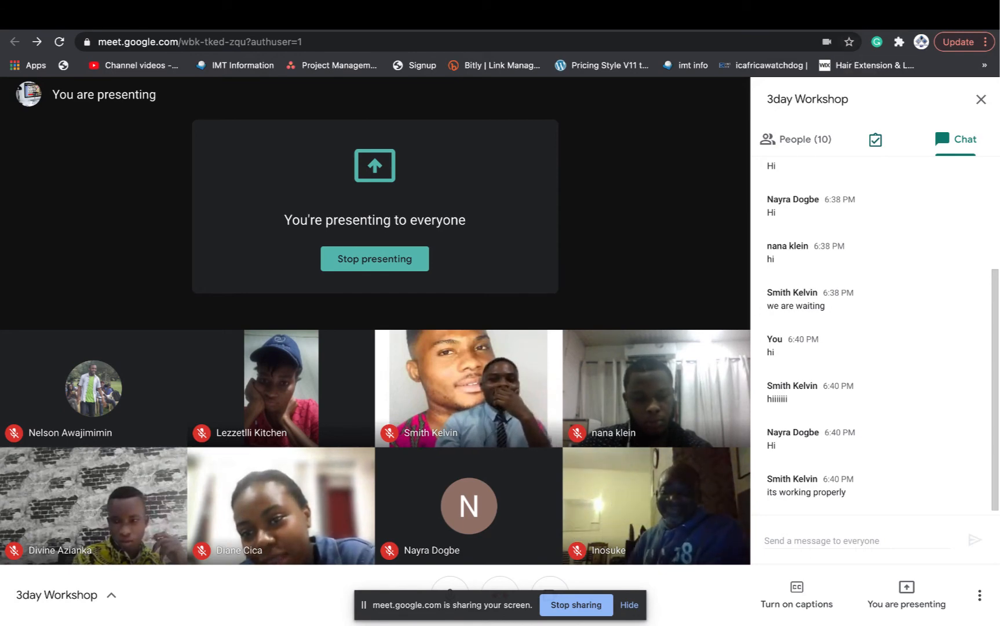
# Step: Switch back to Canva, sign in with the first suggested Google account and look over its home page
pyautogui.hotkey('ctrl', 'Tab')
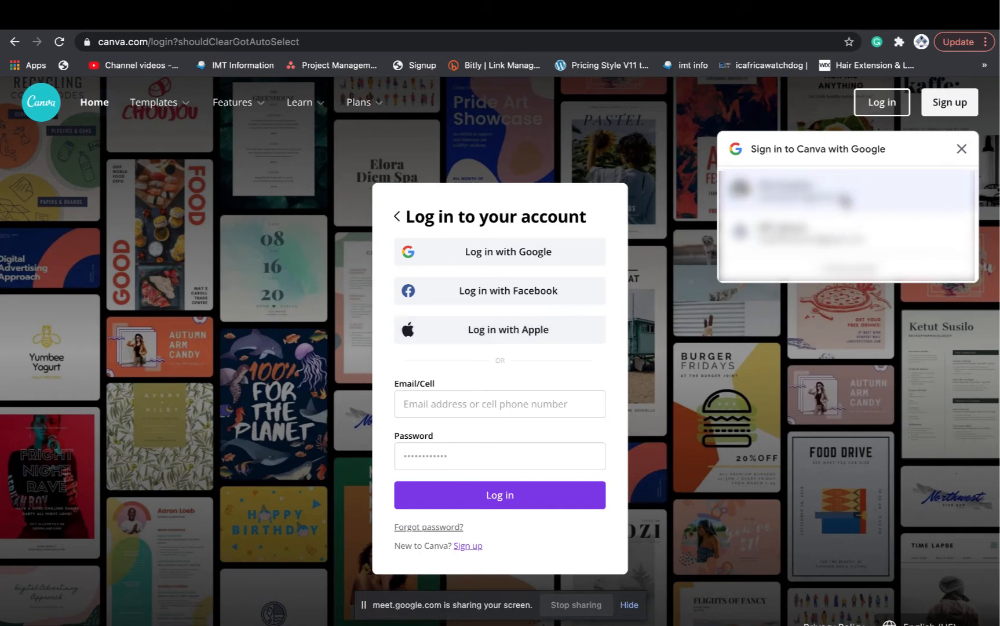
pyautogui.click(845, 197)
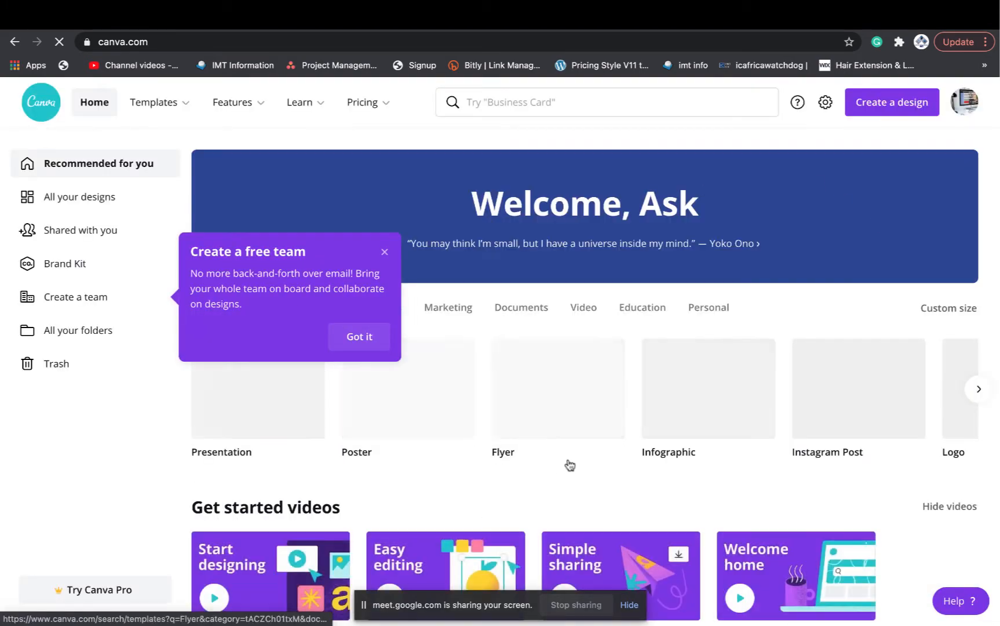
pyautogui.scroll(-2, 571, 463)
pyautogui.scroll(-3, 568, 464)
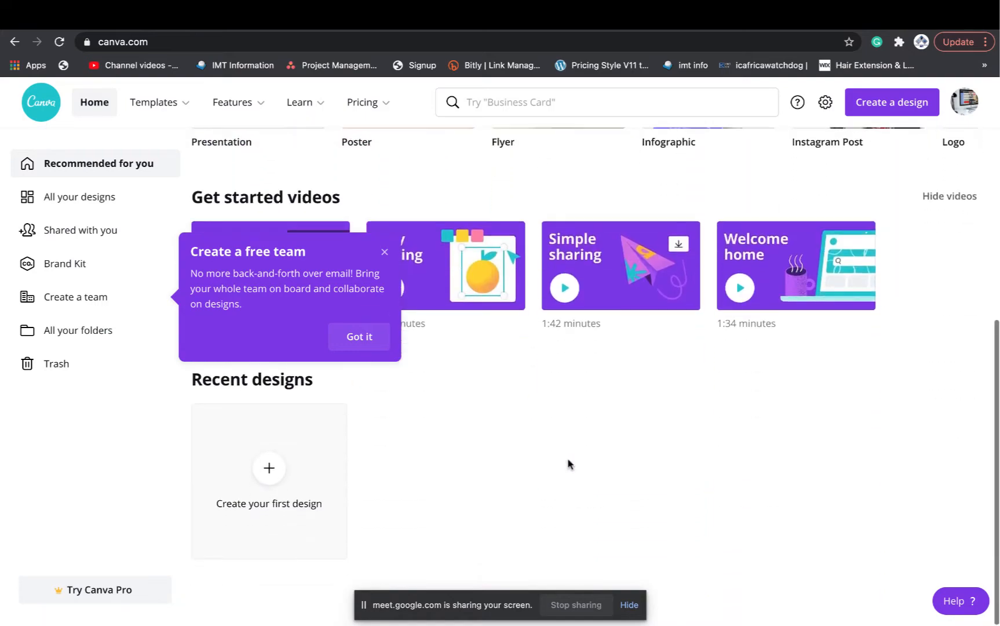
pyautogui.scroll(5, 568, 465)
pyautogui.scroll(-5, 568, 464)
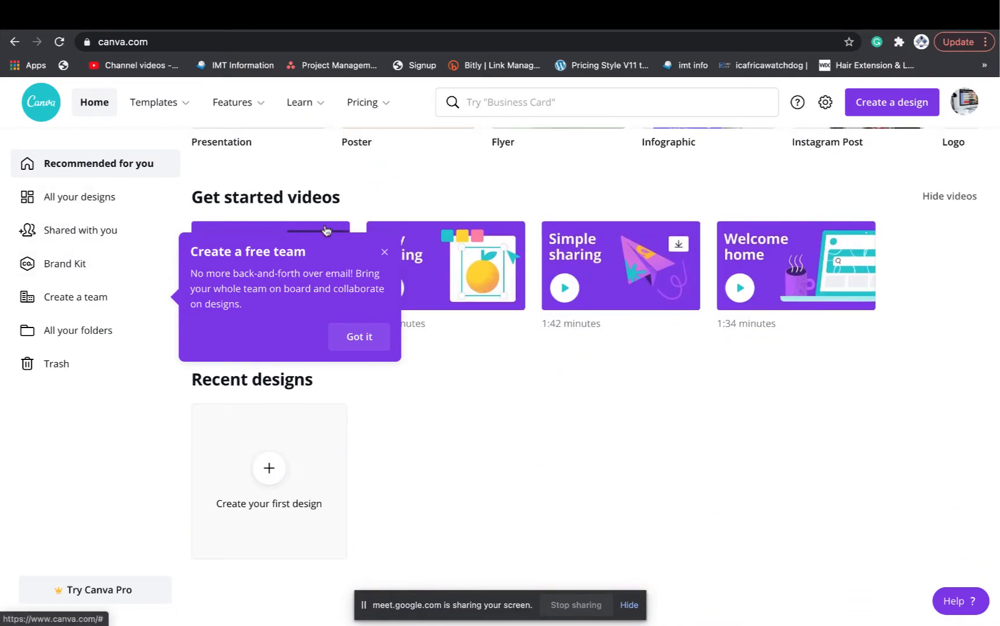
pyautogui.scroll(5, 676, 326)
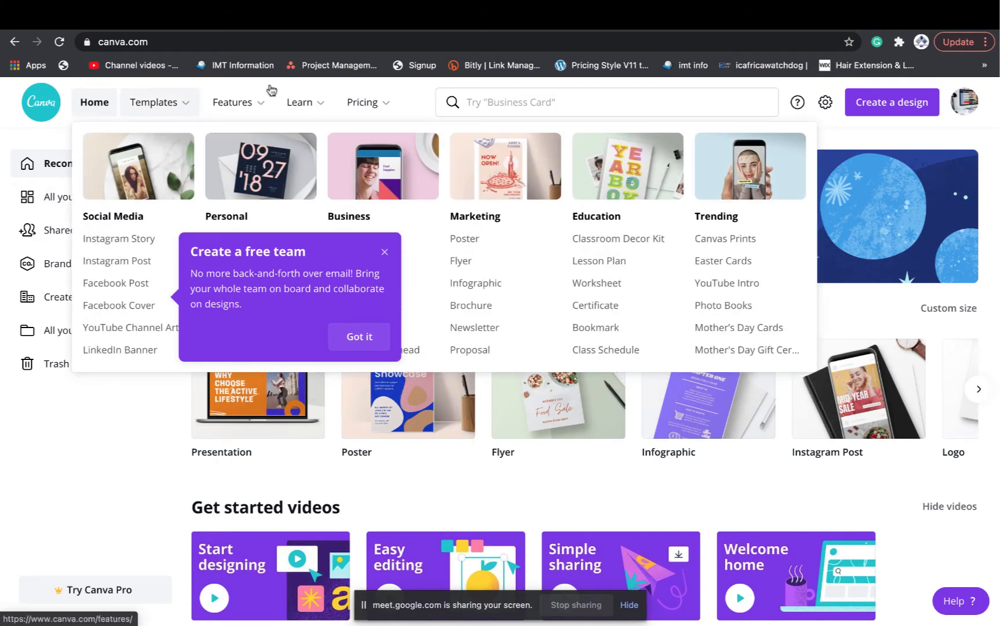
pyautogui.moveTo(159, 104)
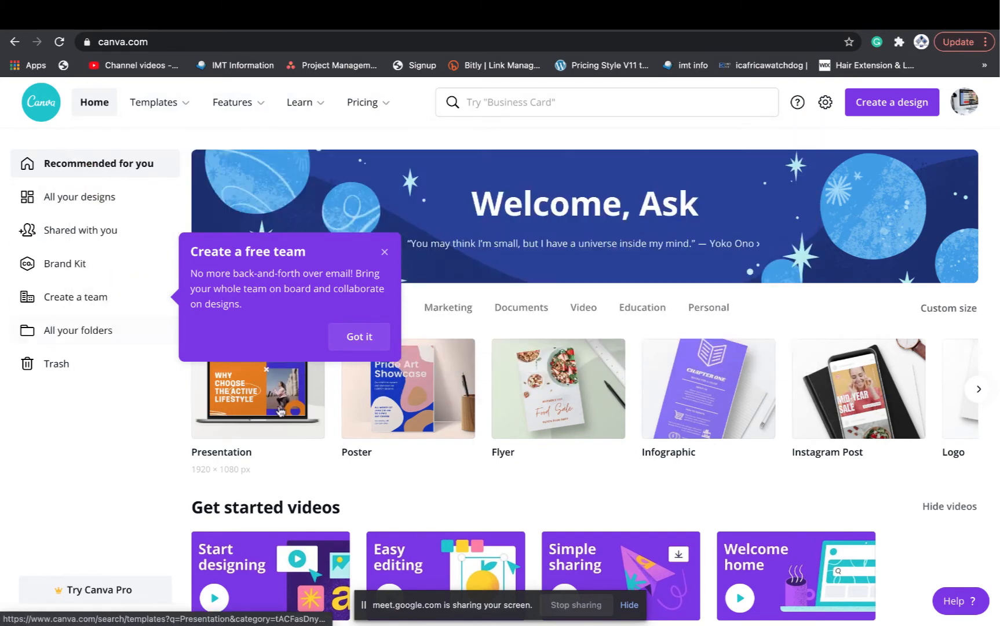
# Step: Sign out of the current account and log in with Facebook instead
pyautogui.click(964, 105)
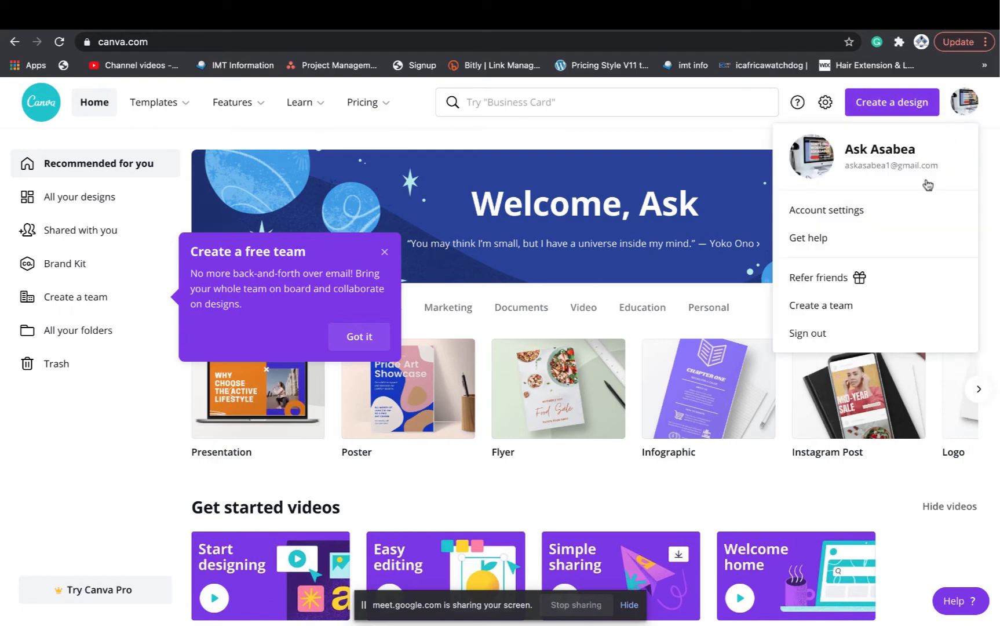
pyautogui.click(841, 334)
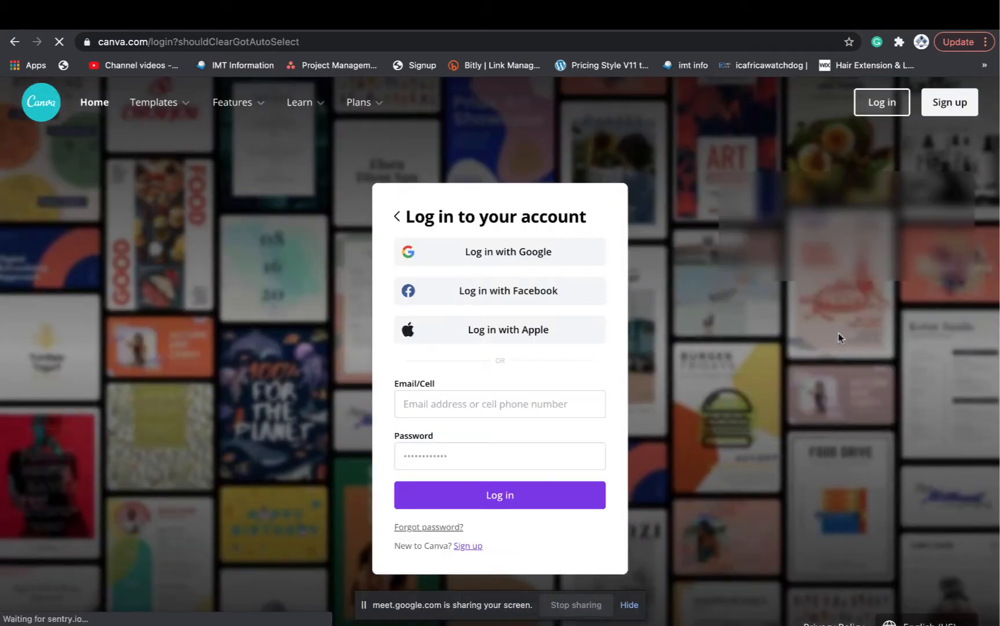
pyautogui.click(517, 290)
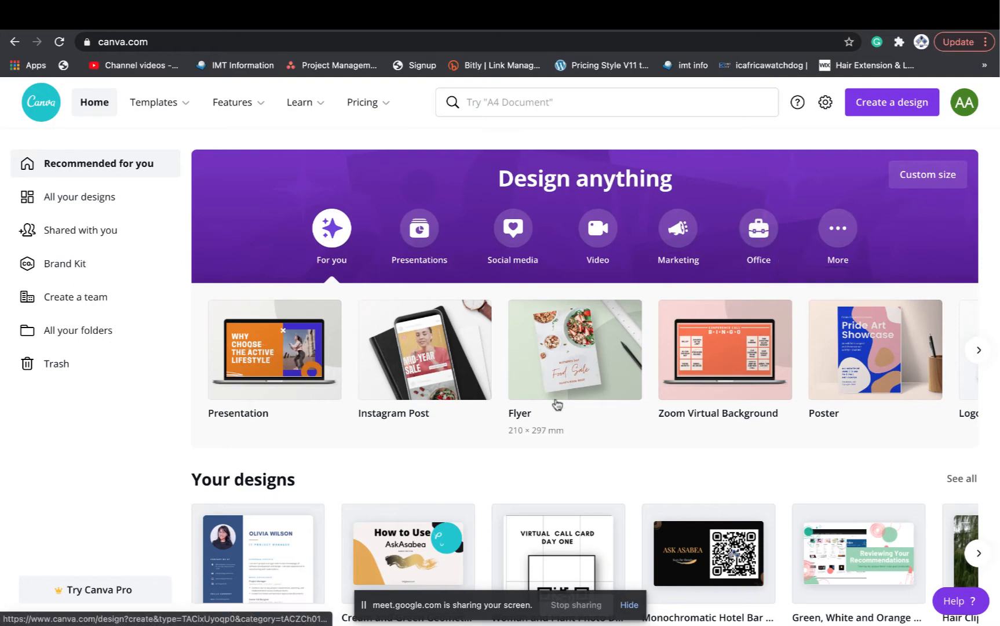
# Step: Look through the existing designs and the recommended template categories on the home page, from Instagram posts and logos to Instagram stories
pyautogui.scroll(-3, 556, 404)
pyautogui.scroll(-3, 556, 405)
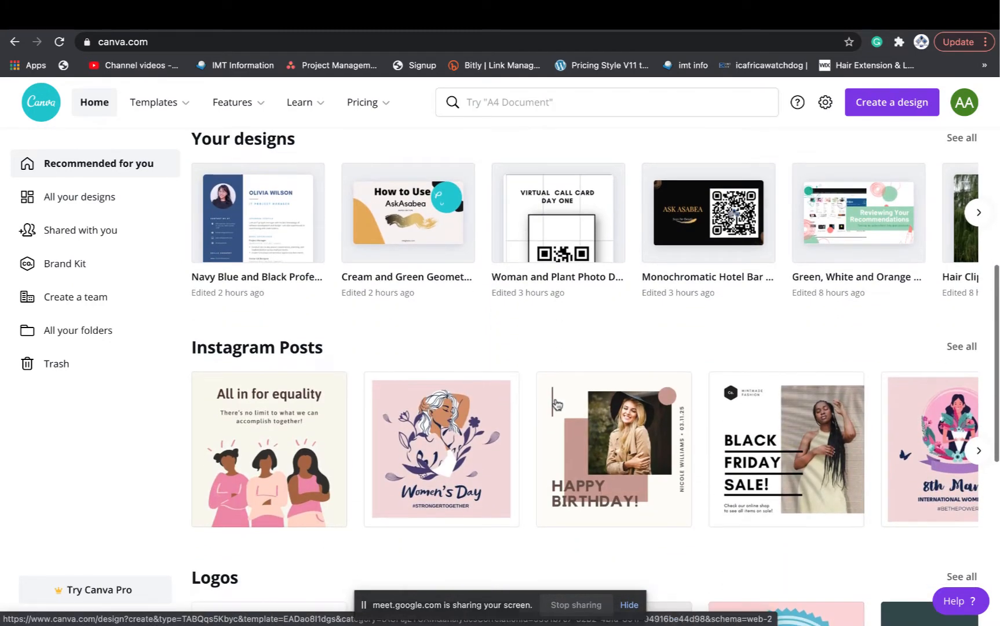
pyautogui.scroll(-4, 558, 400)
pyautogui.scroll(-4, 558, 400)
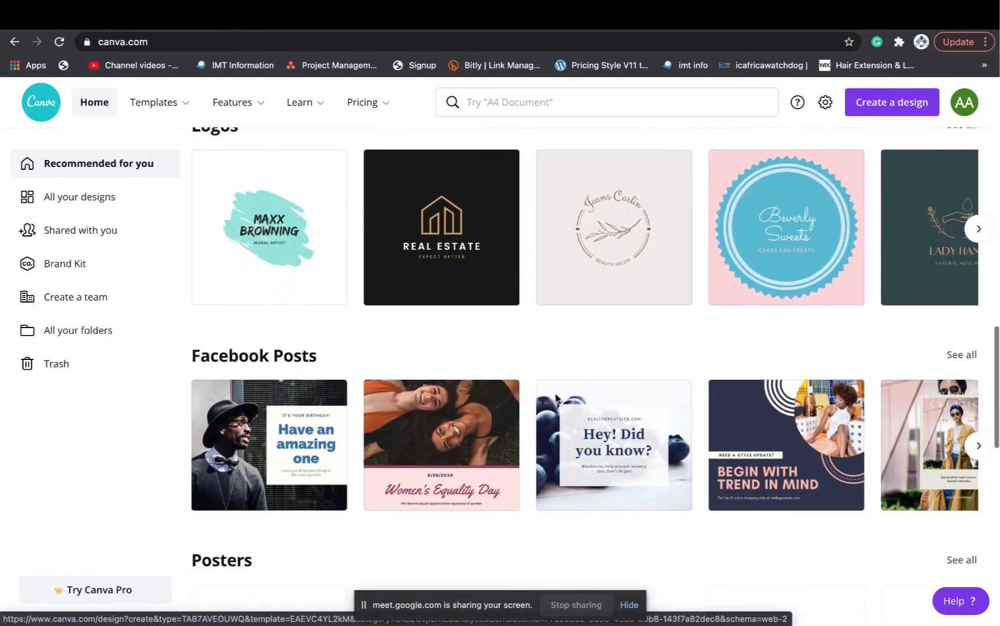
pyautogui.scroll(-2, 558, 400)
pyautogui.scroll(-5, 557, 400)
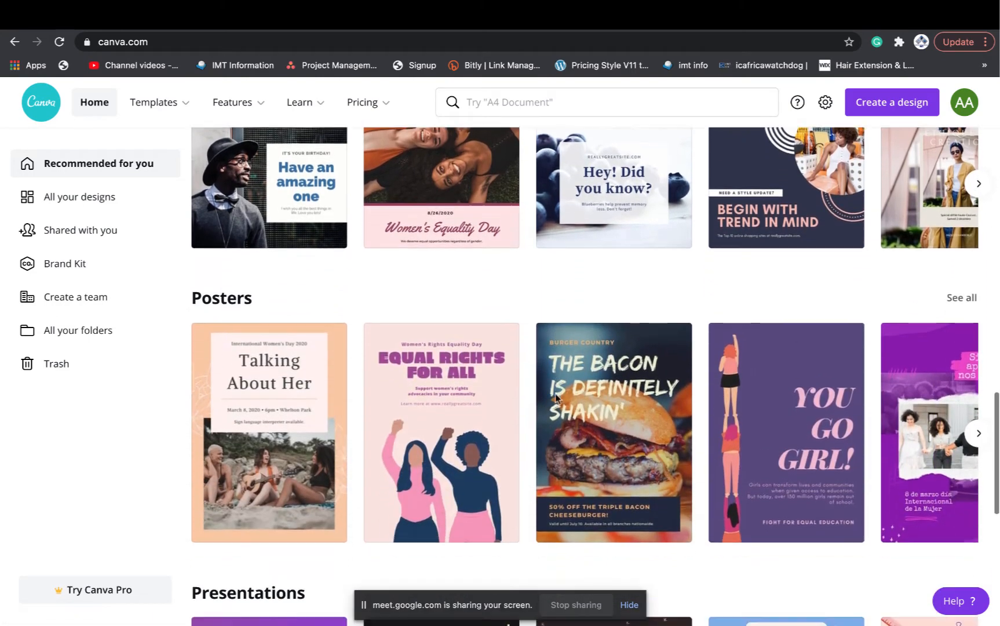
pyautogui.scroll(-6, 557, 400)
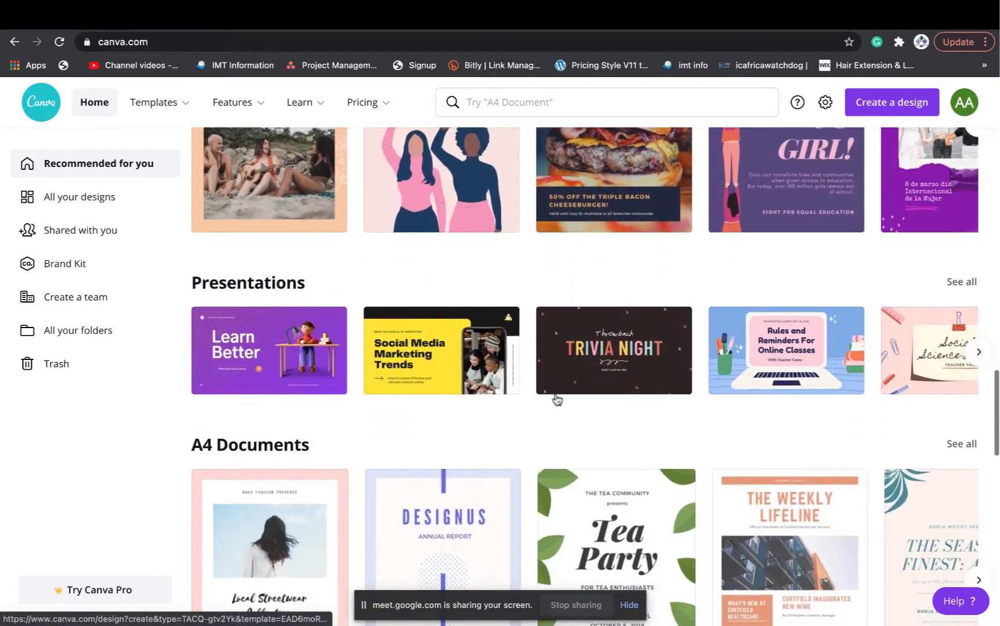
pyautogui.scroll(-7, 557, 399)
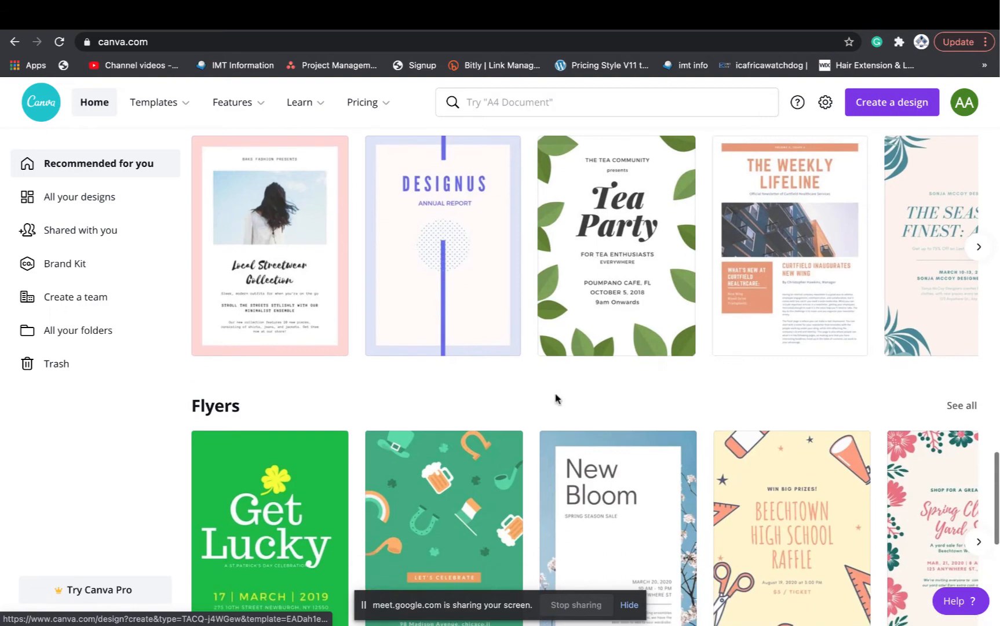
pyautogui.scroll(-8, 557, 399)
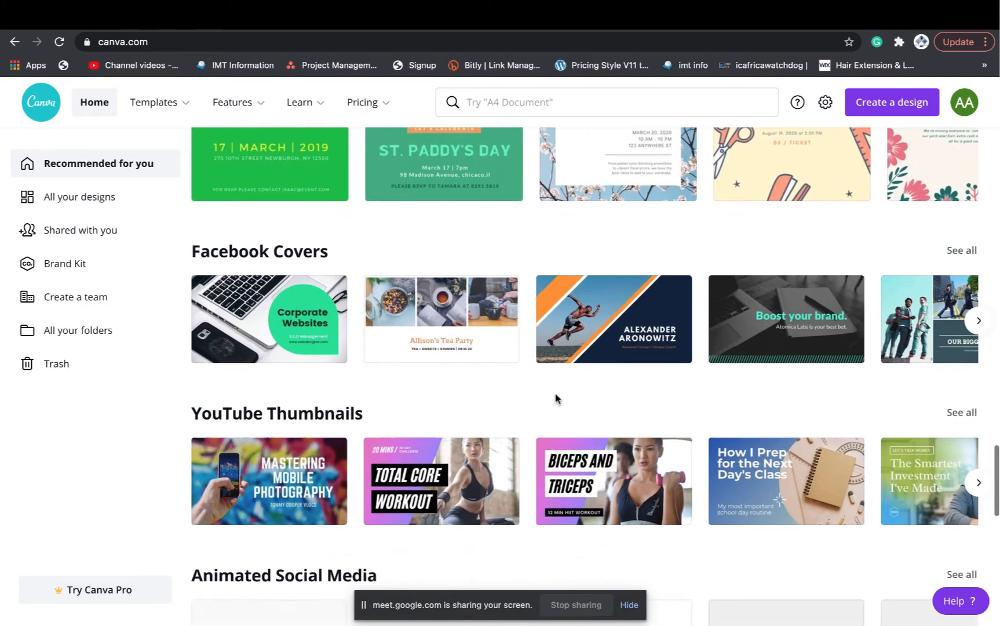
pyautogui.scroll(-7, 556, 398)
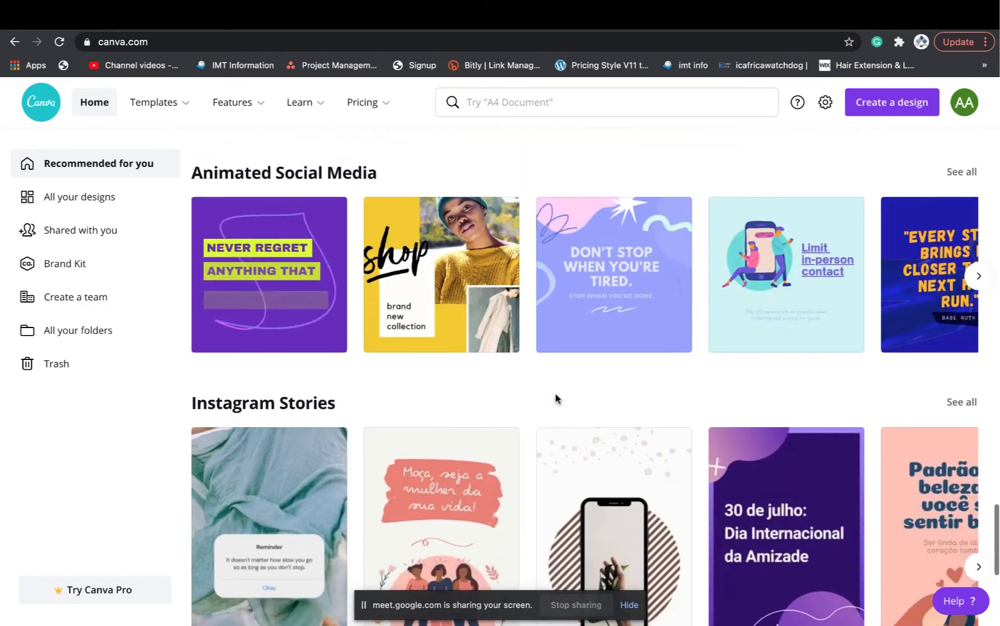
pyautogui.scroll(-2, 557, 399)
pyautogui.scroll(20, 557, 399)
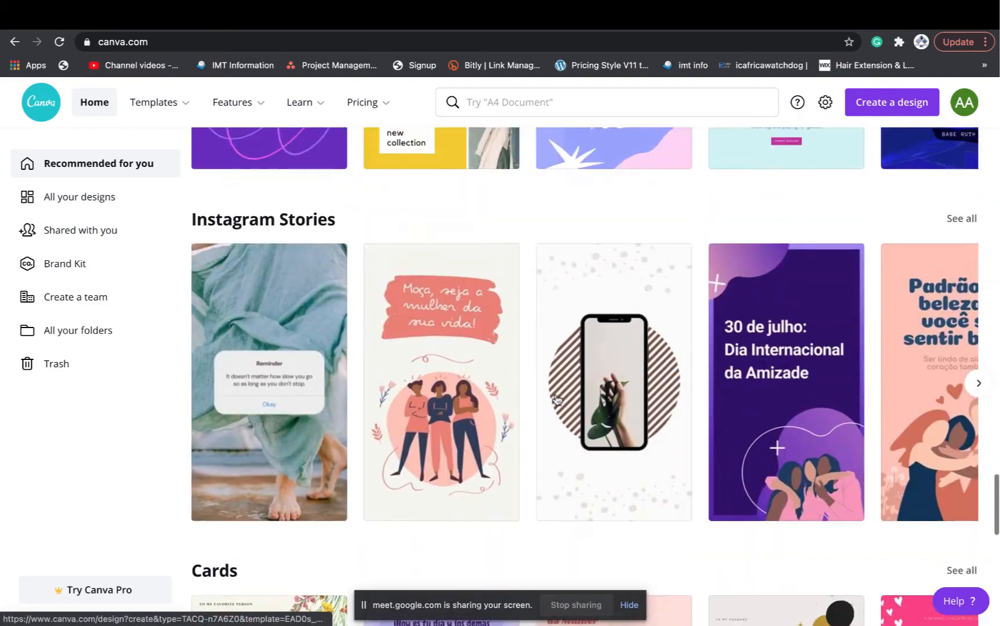
pyautogui.scroll(15, 557, 399)
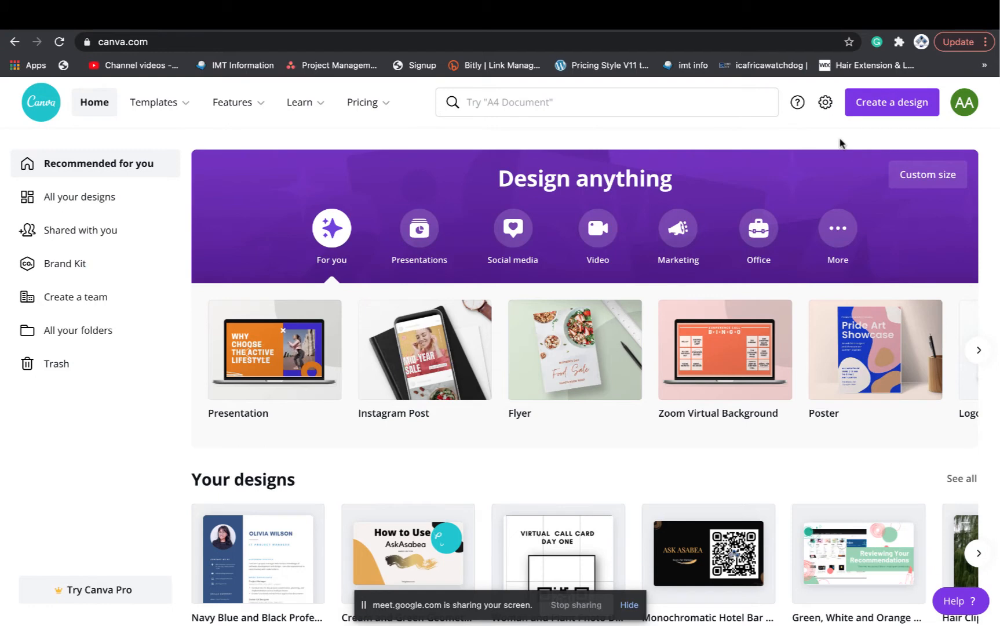
# Step: Open the list of formats for creating a design and examine the suggested types, such as resume, website, proposal and T-shirt
pyautogui.click(882, 109)
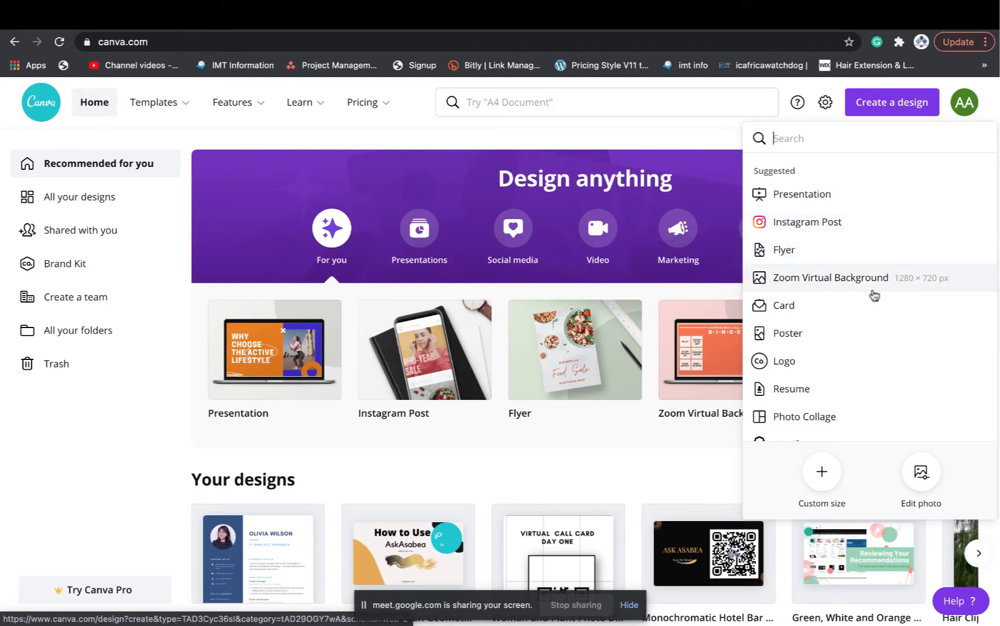
pyautogui.scroll(-4, 808, 337)
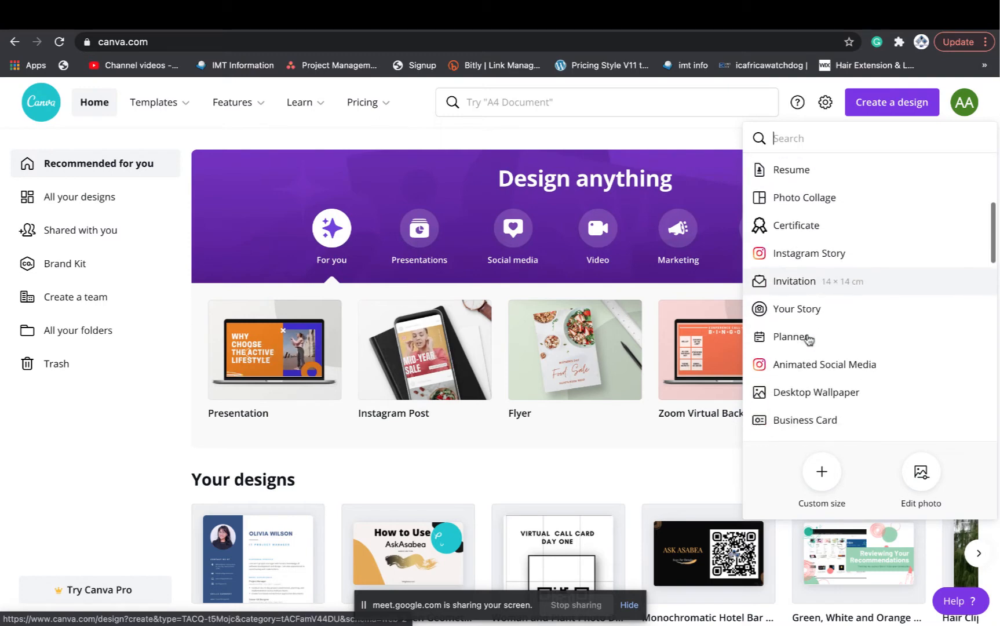
pyautogui.scroll(2, 808, 338)
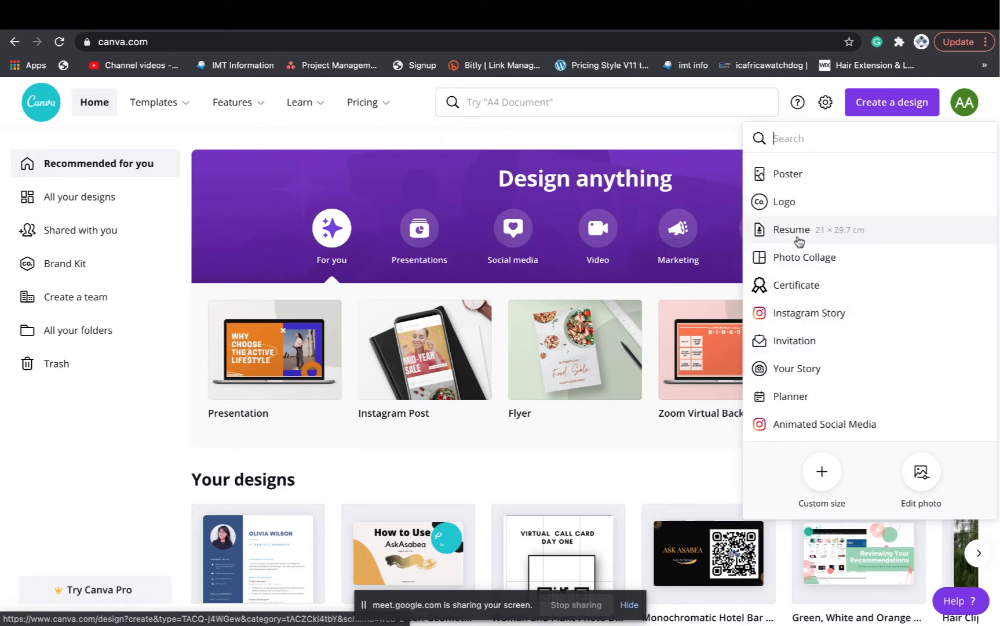
pyautogui.scroll(-3, 811, 283)
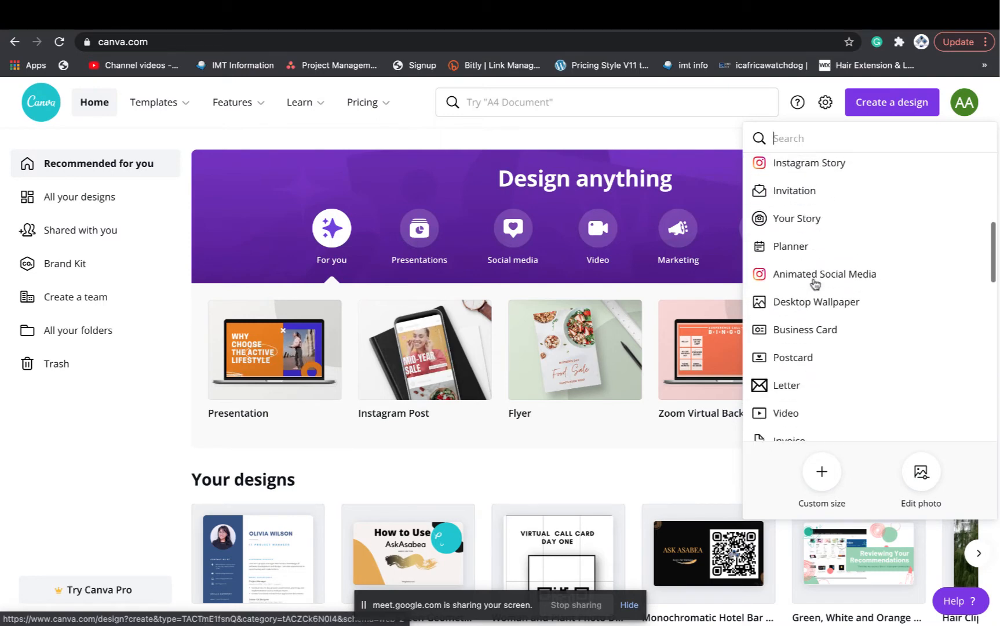
pyautogui.scroll(-5, 814, 283)
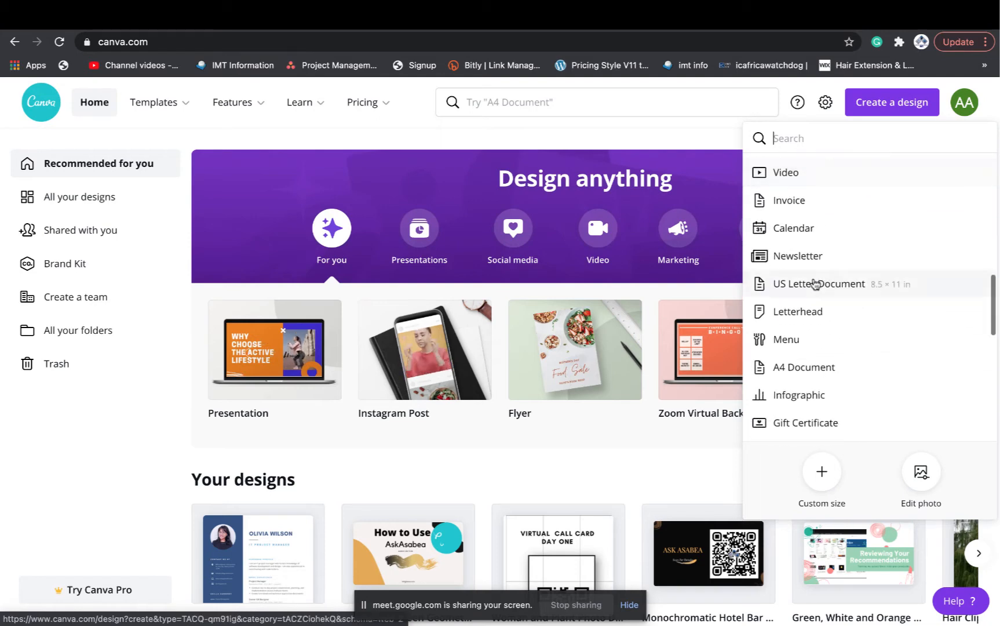
pyautogui.scroll(-5, 814, 283)
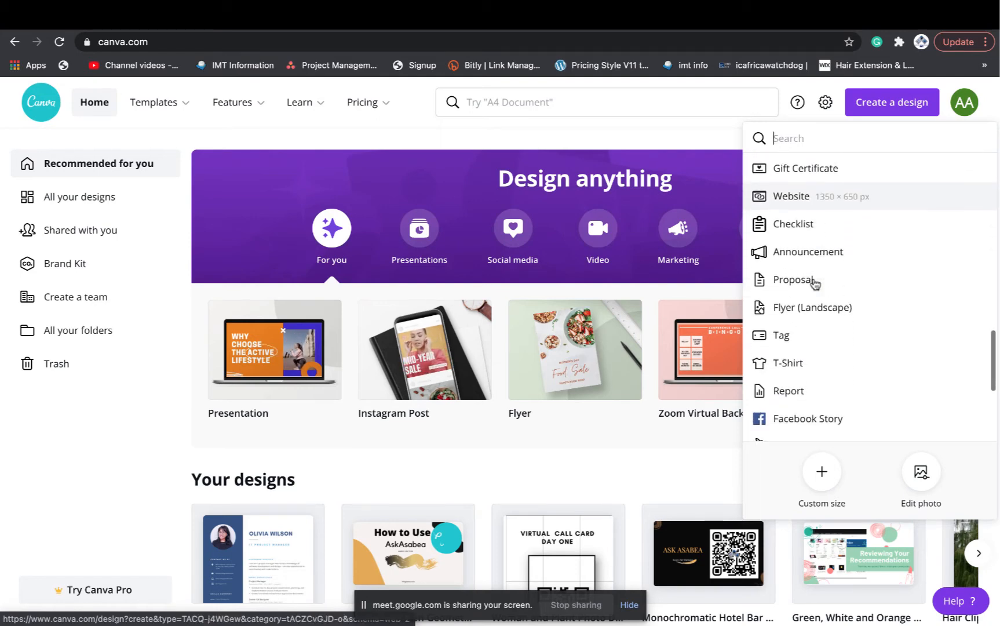
pyautogui.scroll(-1, 814, 283)
pyautogui.scroll(3, 813, 283)
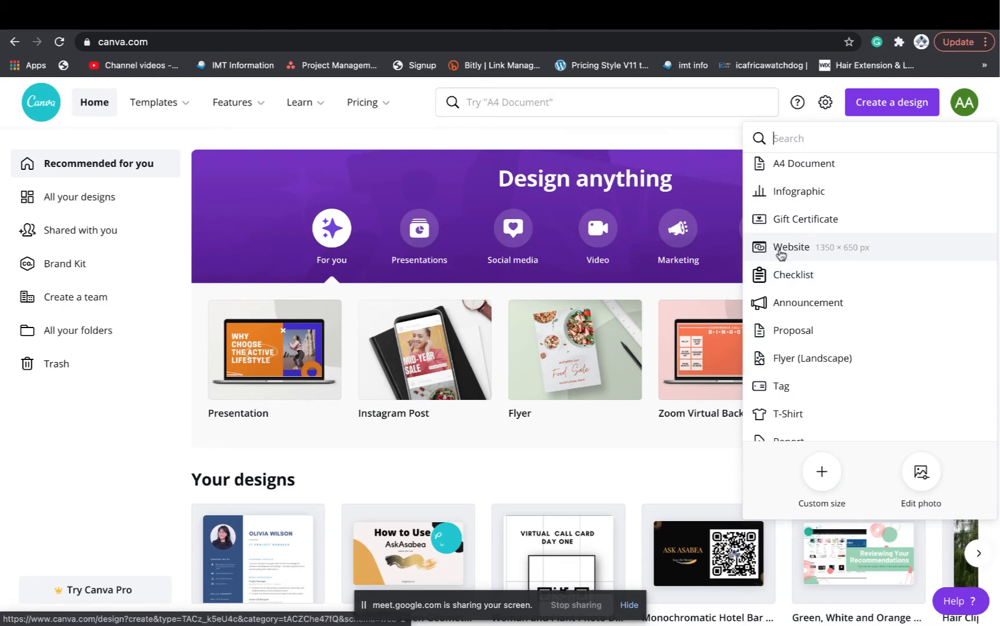
pyautogui.scroll(-2, 843, 260)
pyautogui.scroll(1, 839, 259)
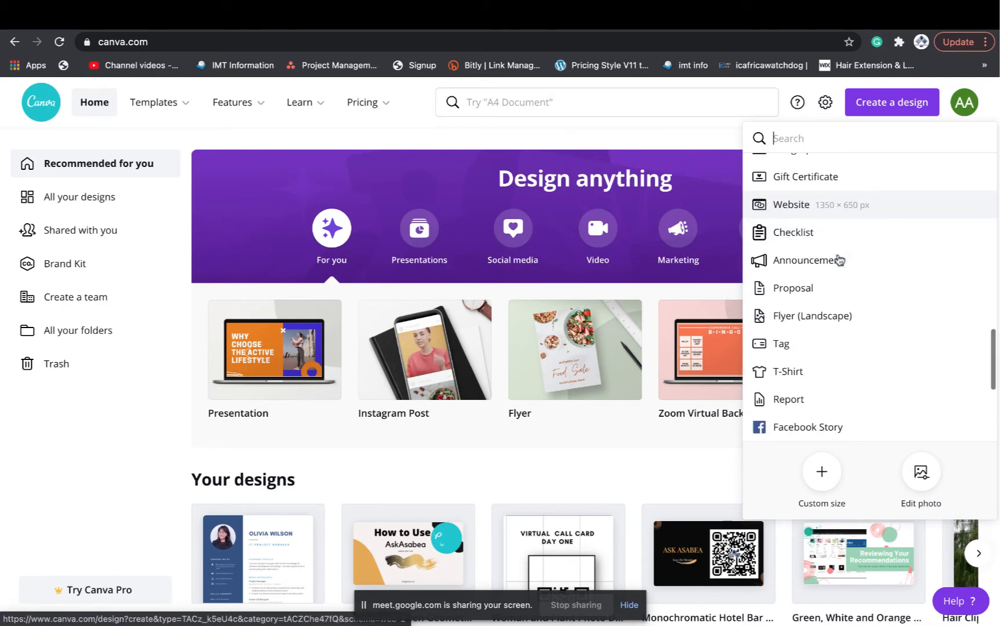
pyautogui.scroll(1, 838, 259)
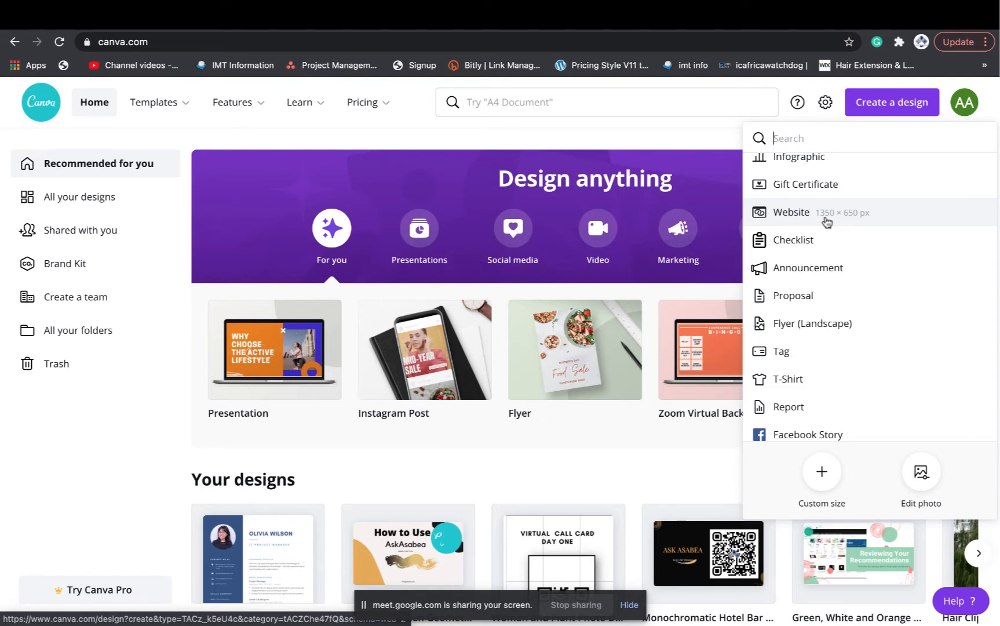
pyautogui.scroll(-2, 827, 222)
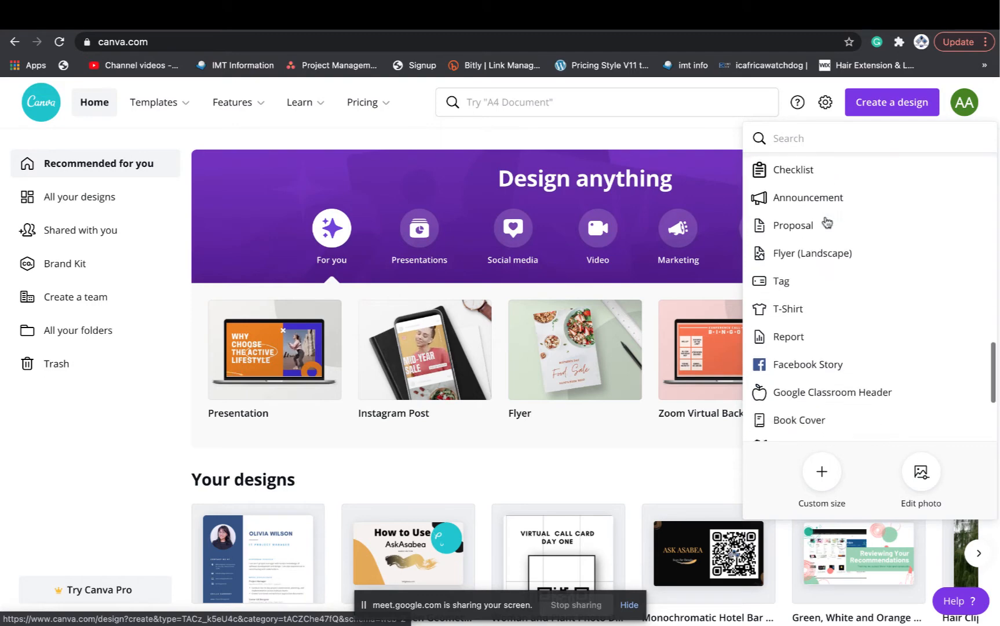
# Step: Examine more of the suggested design formats, such as report, brochure, label and LinkedIn post, and return to the start of the list
pyautogui.scroll(-2, 827, 222)
pyautogui.scroll(-1, 827, 222)
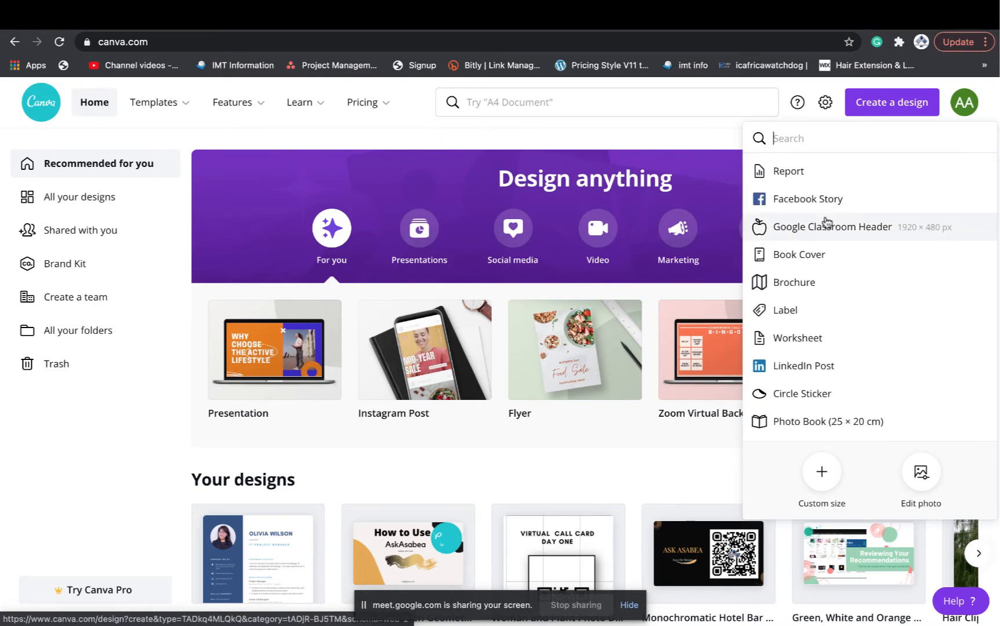
pyautogui.scroll(15, 827, 222)
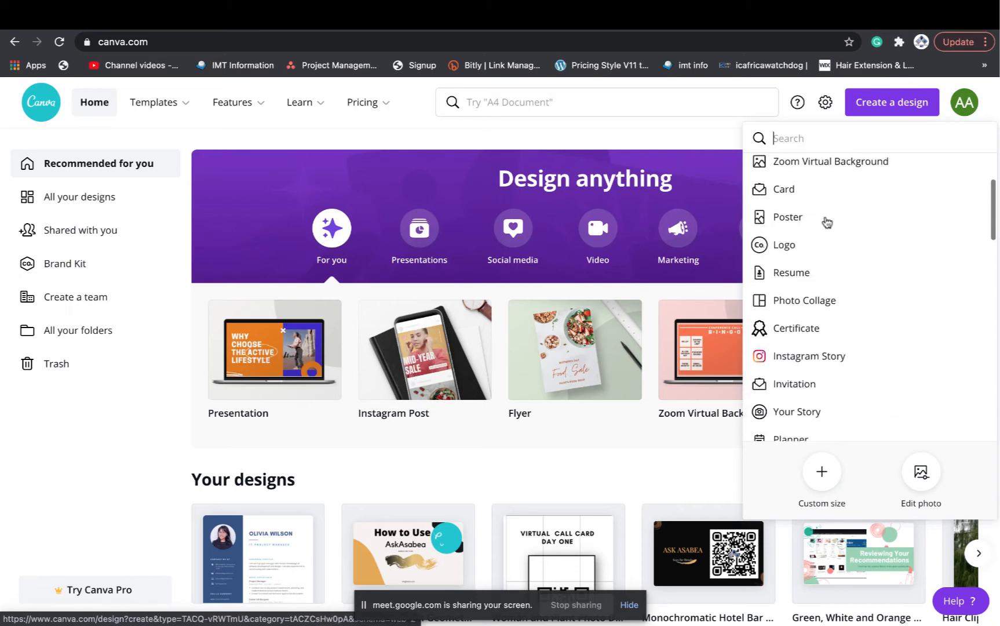
pyautogui.scroll(3, 827, 222)
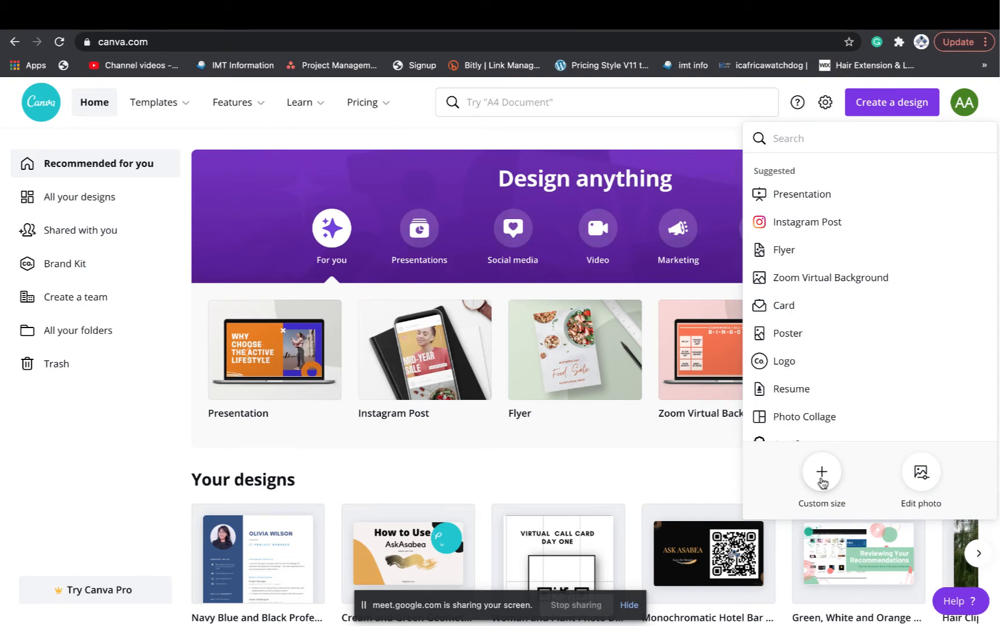
# Step: Set up a custom-size design with a width of 2000 px and a height of 5000 px
pyautogui.click(822, 472)
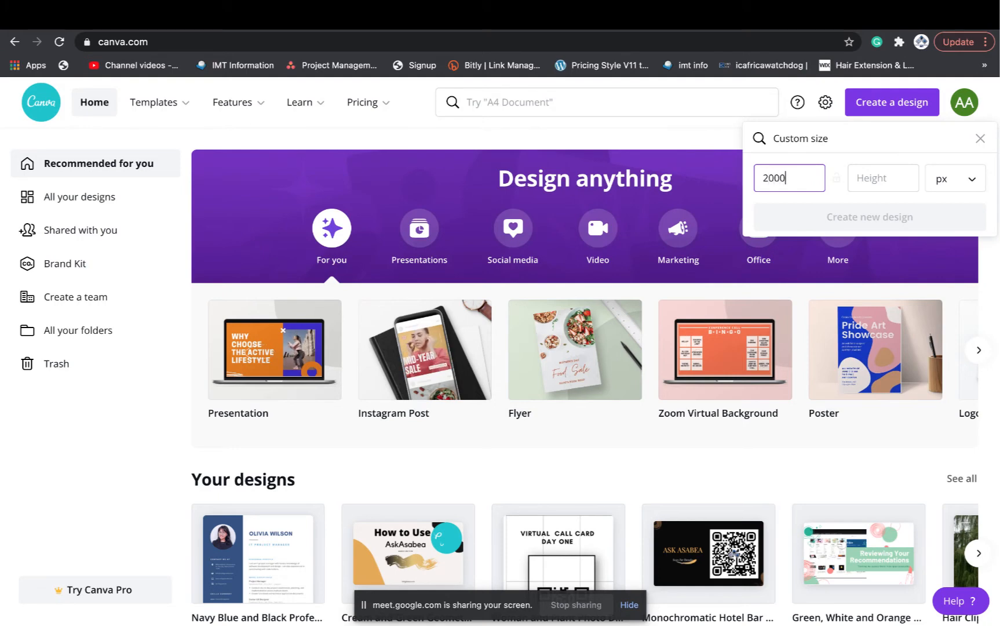
pyautogui.click(887, 174)
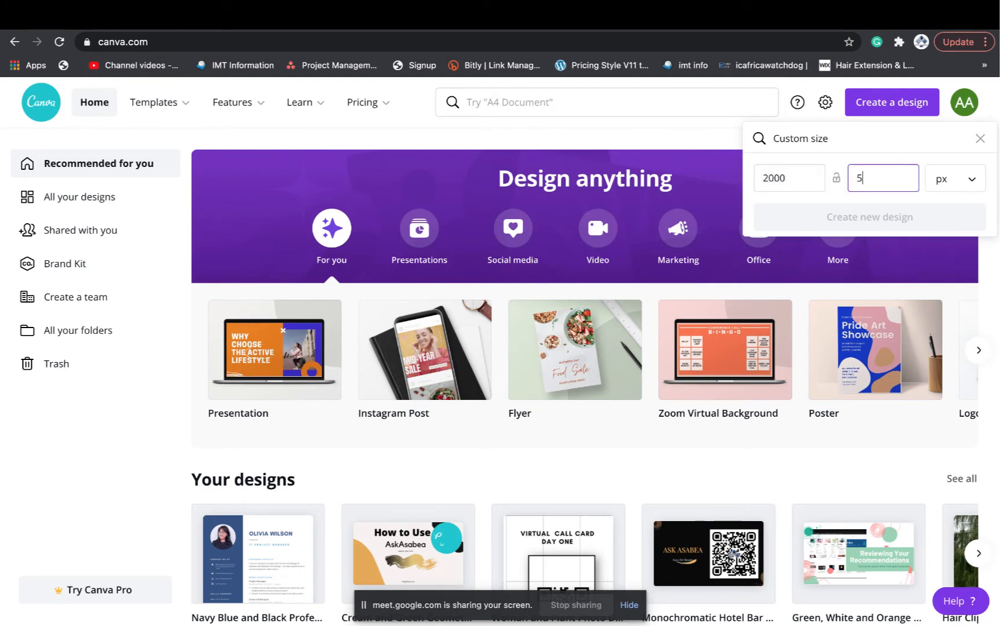
pyautogui.write('000')
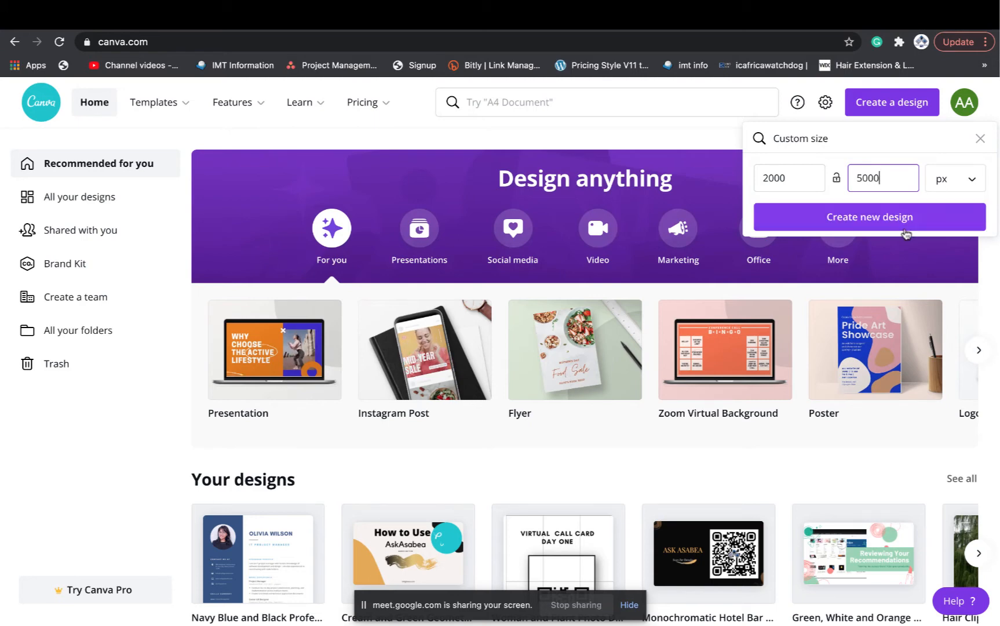
# Step: Switch the custom size's units to inches, to millimetres and finally to centimetres
pyautogui.click(973, 178)
pyautogui.click(944, 209)
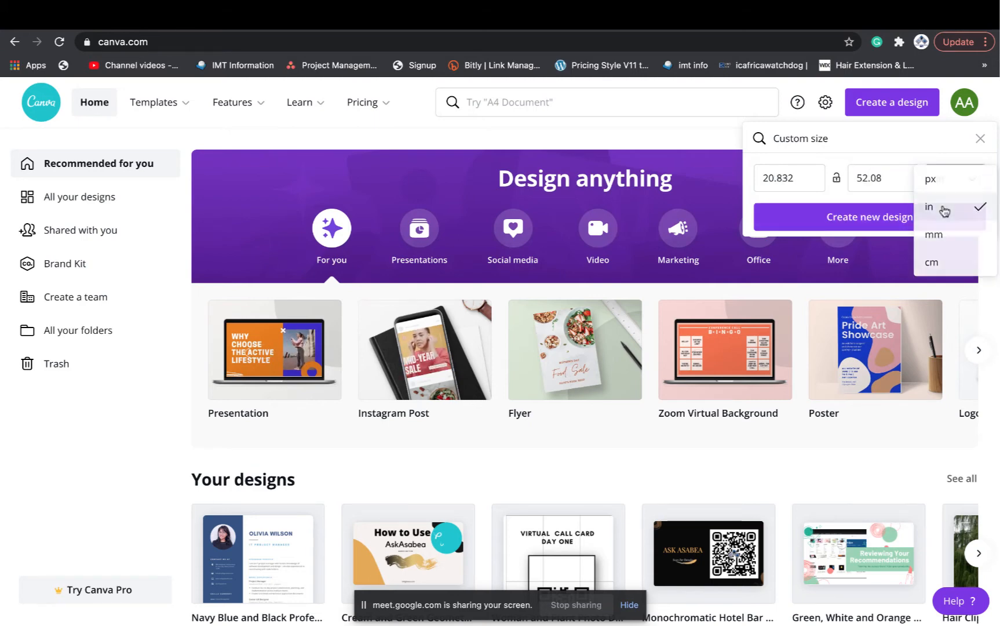
pyautogui.click(974, 180)
pyautogui.click(965, 214)
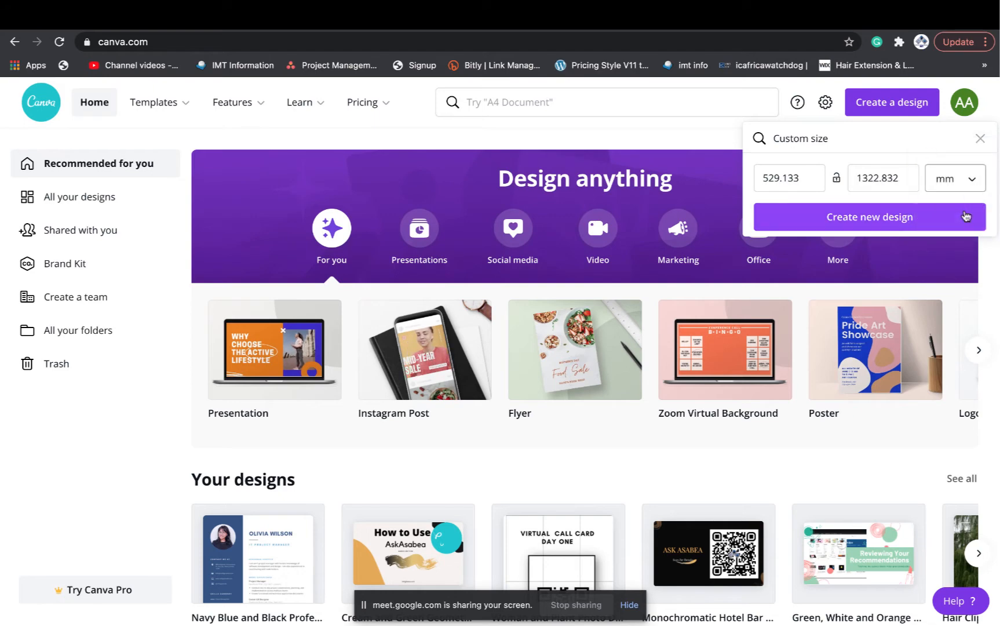
pyautogui.click(975, 185)
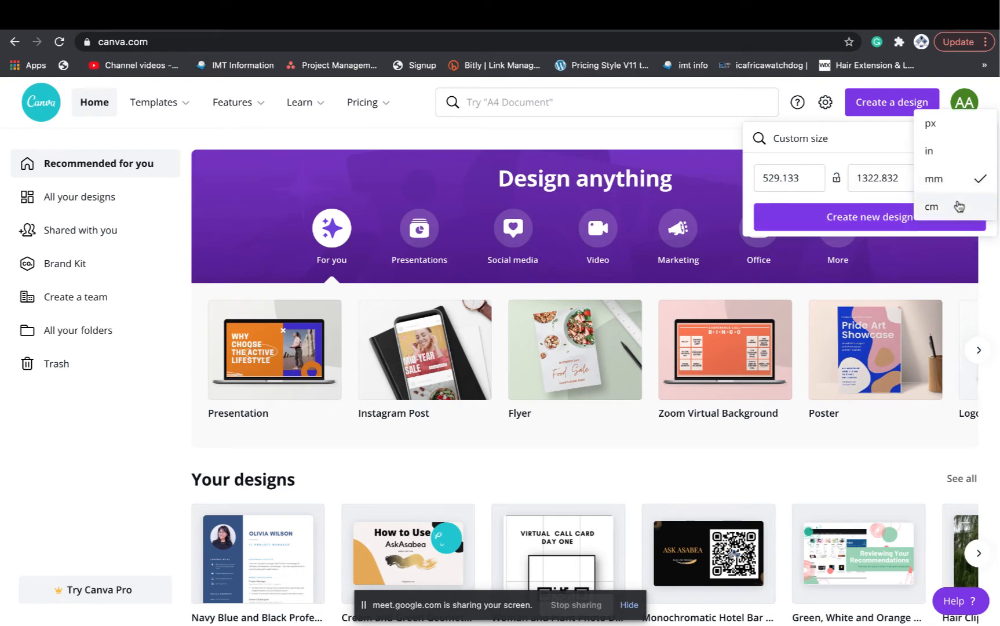
pyautogui.click(938, 207)
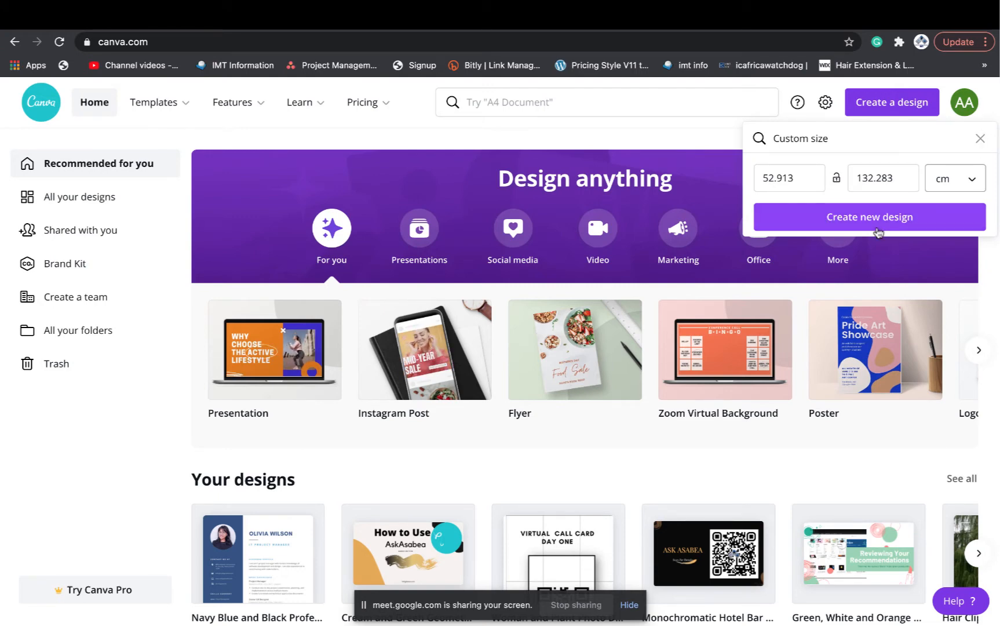
# Step: Search the templates for "instrgram st" and open the suggested Instagram Story results
pyautogui.click(574, 103)
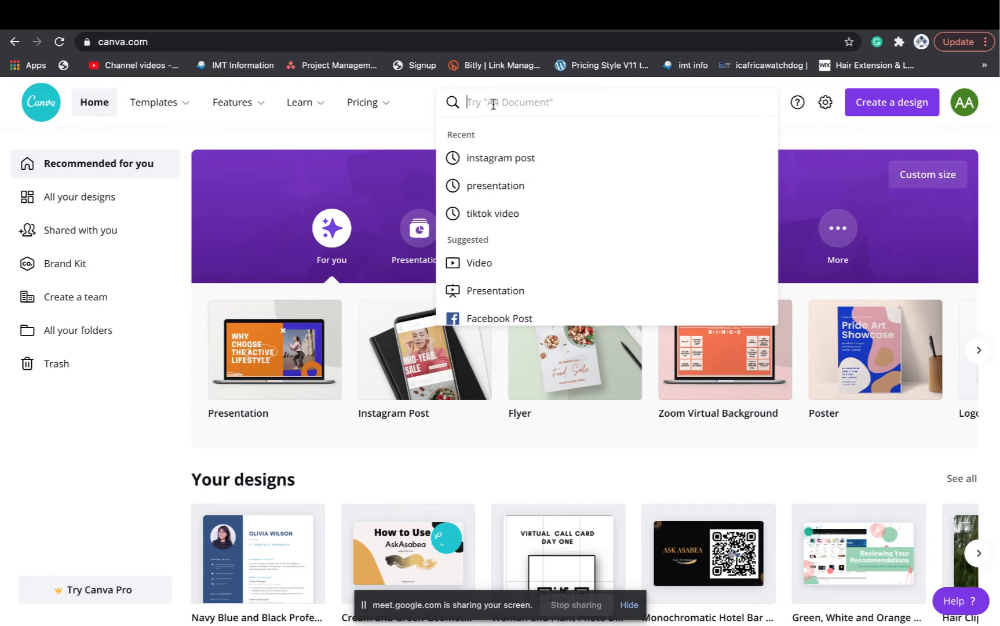
pyautogui.write('instra')
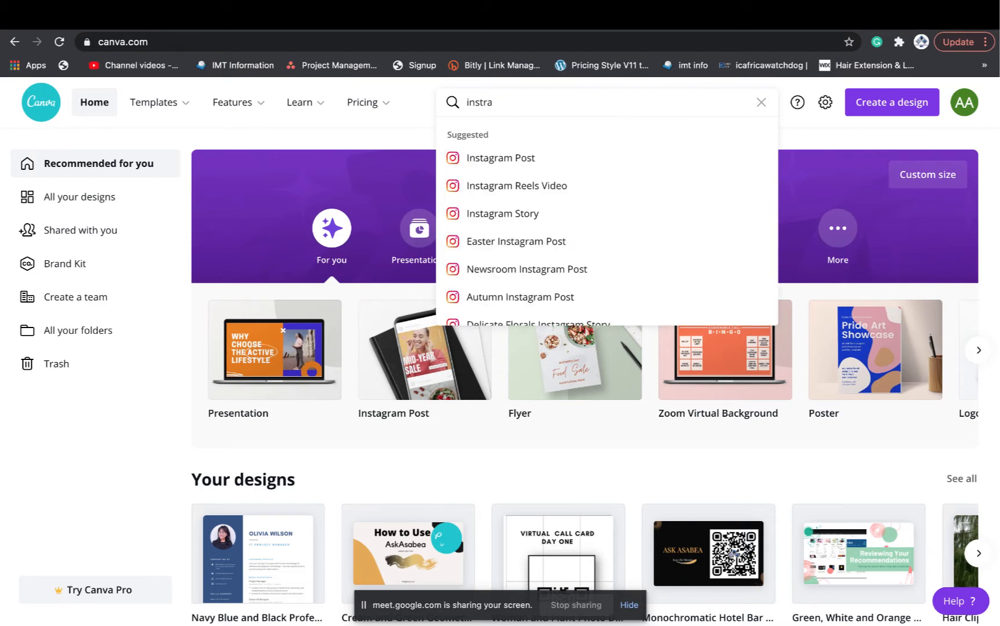
pyautogui.press('BackSpace')
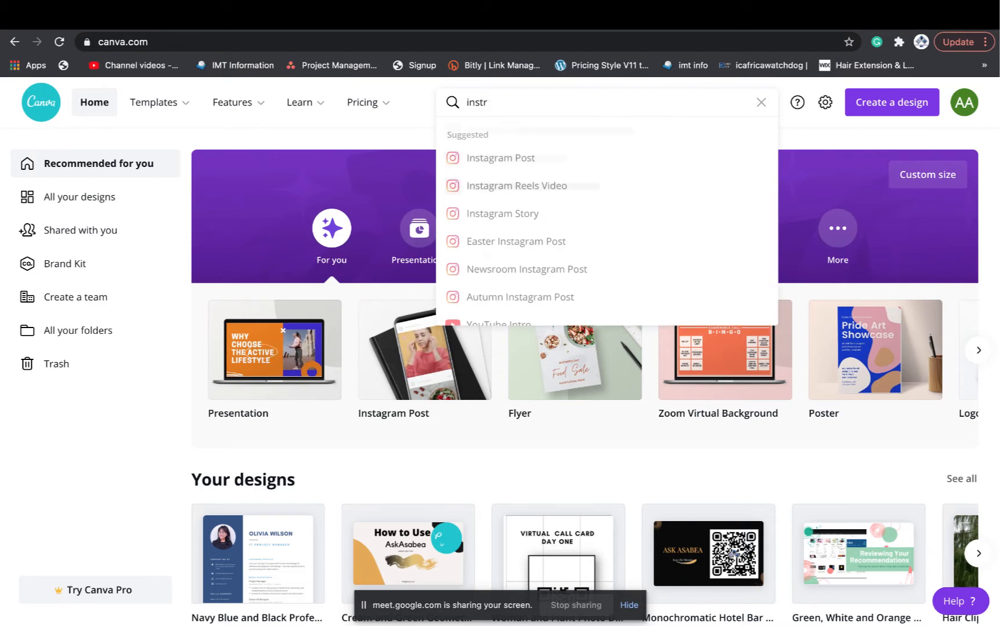
pyautogui.write('gram sti')
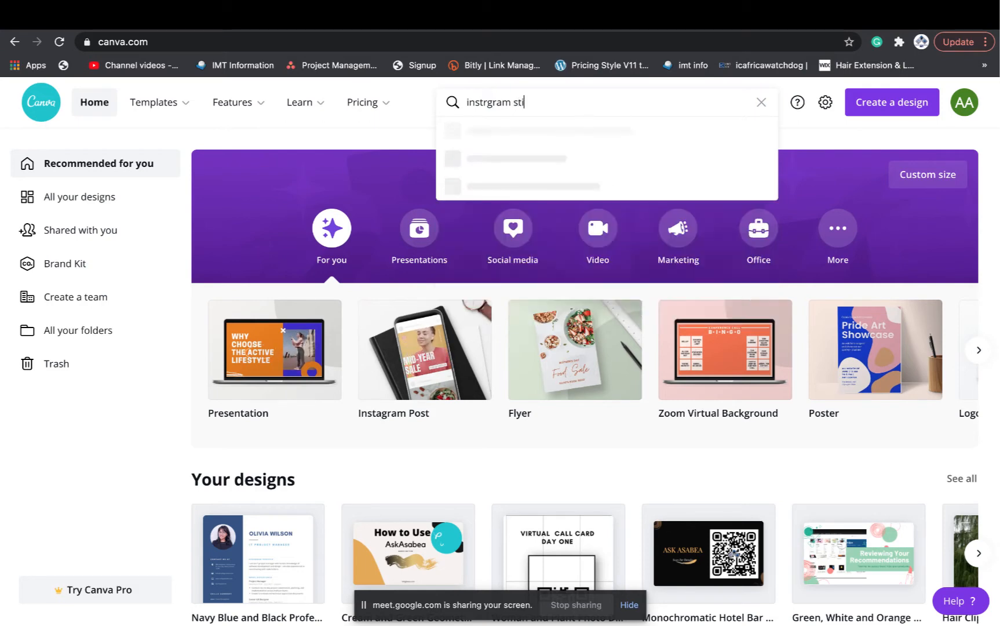
pyautogui.press('BackSpace')
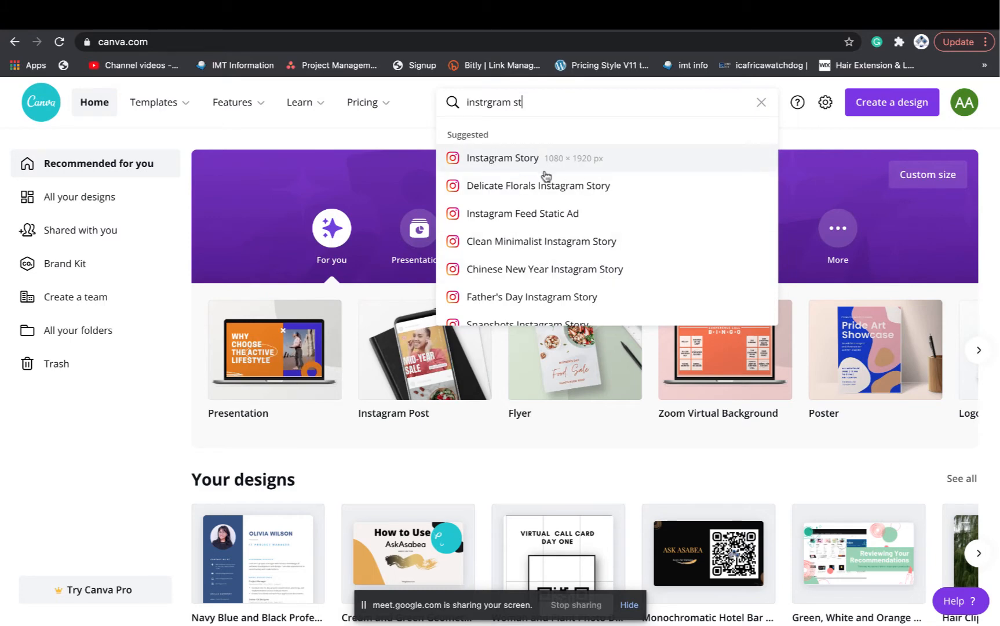
pyautogui.click(507, 164)
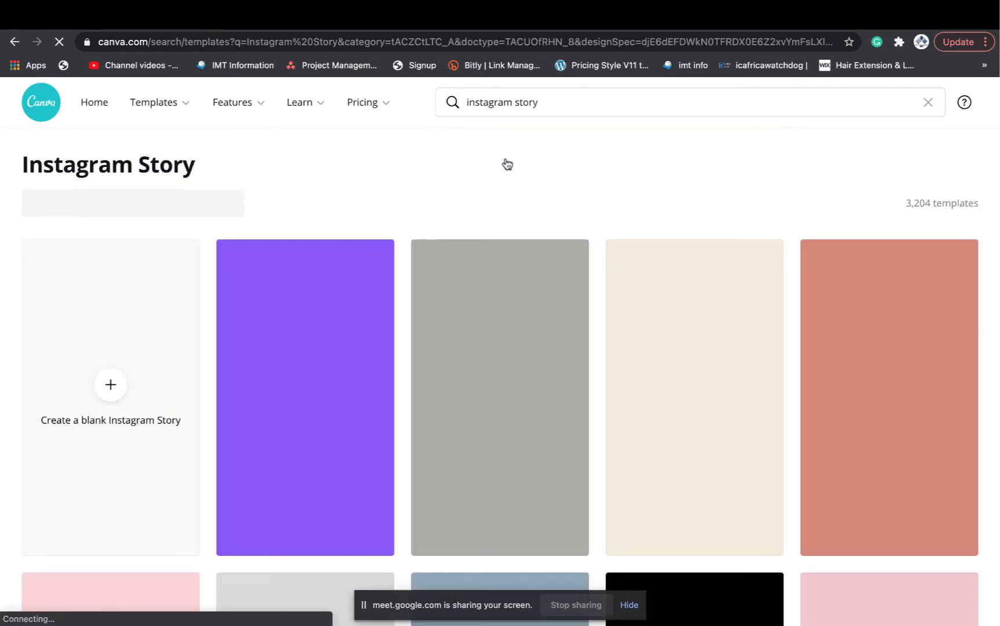
# Step: Look through the Instagram Story templates, noting the range of styles and which are free or paid, and return to the start
pyautogui.scroll(-3, 507, 363)
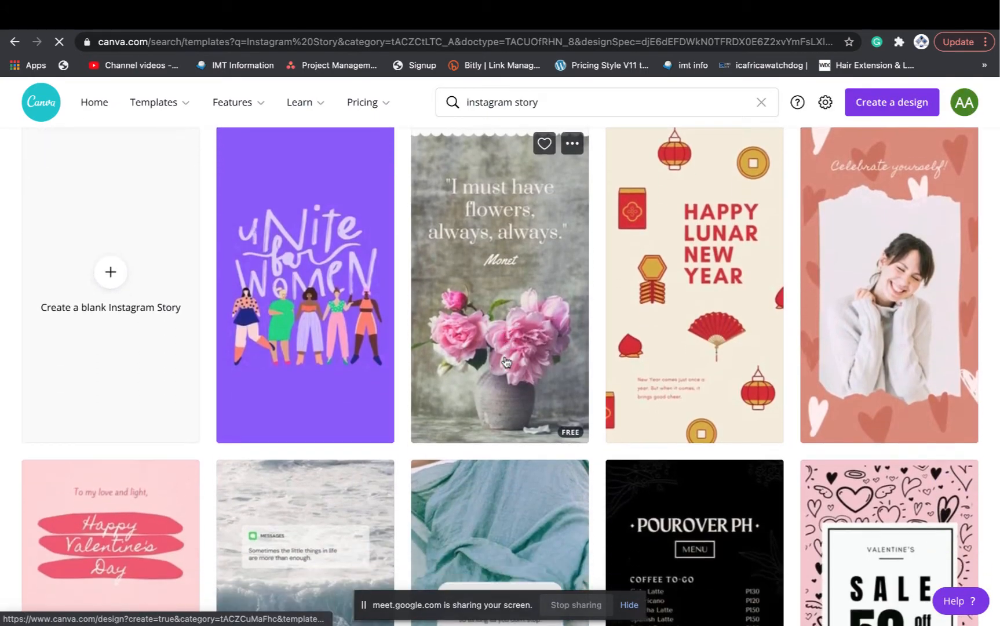
pyautogui.scroll(-6, 506, 362)
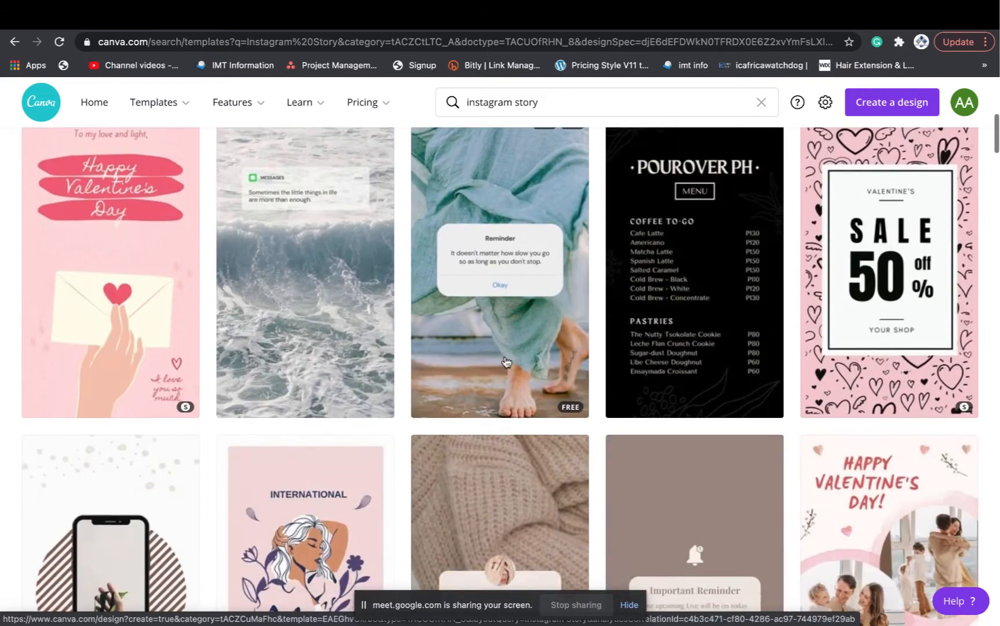
pyautogui.scroll(-5, 506, 362)
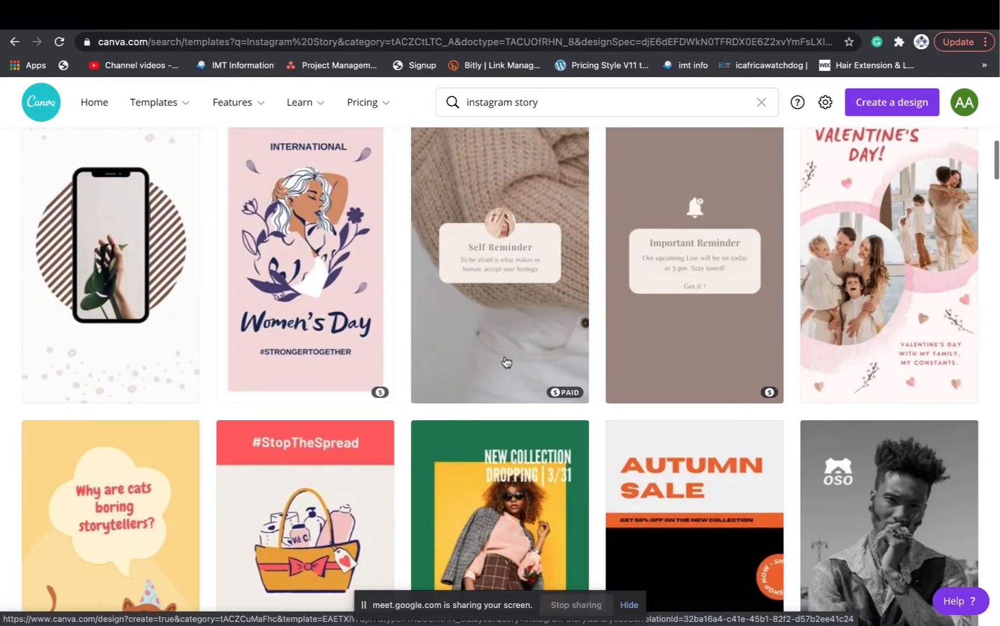
pyautogui.scroll(-8, 506, 362)
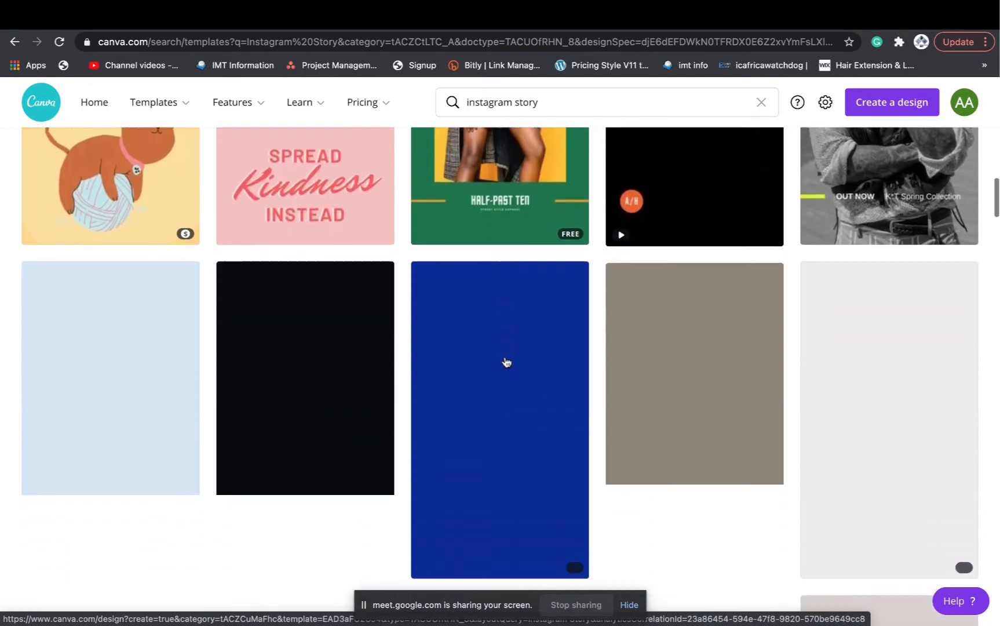
pyautogui.scroll(-6, 506, 362)
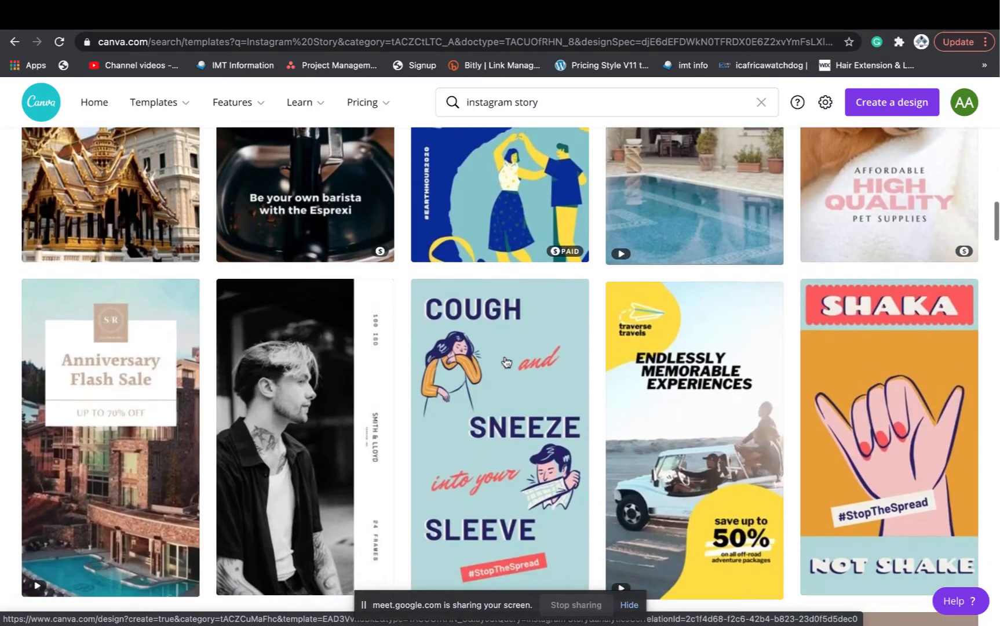
pyautogui.scroll(-8, 506, 363)
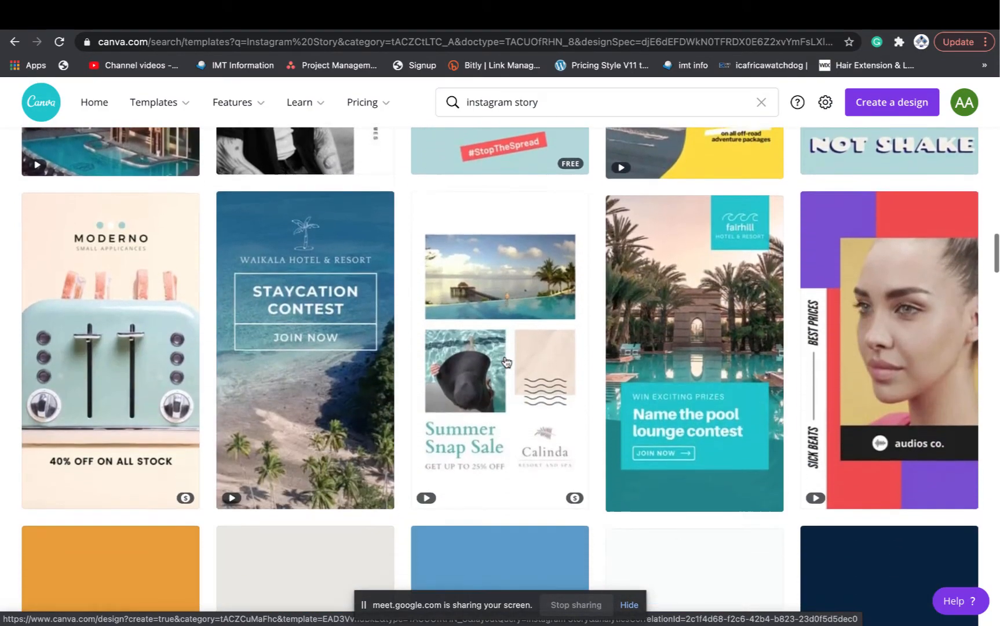
pyautogui.scroll(-5, 506, 362)
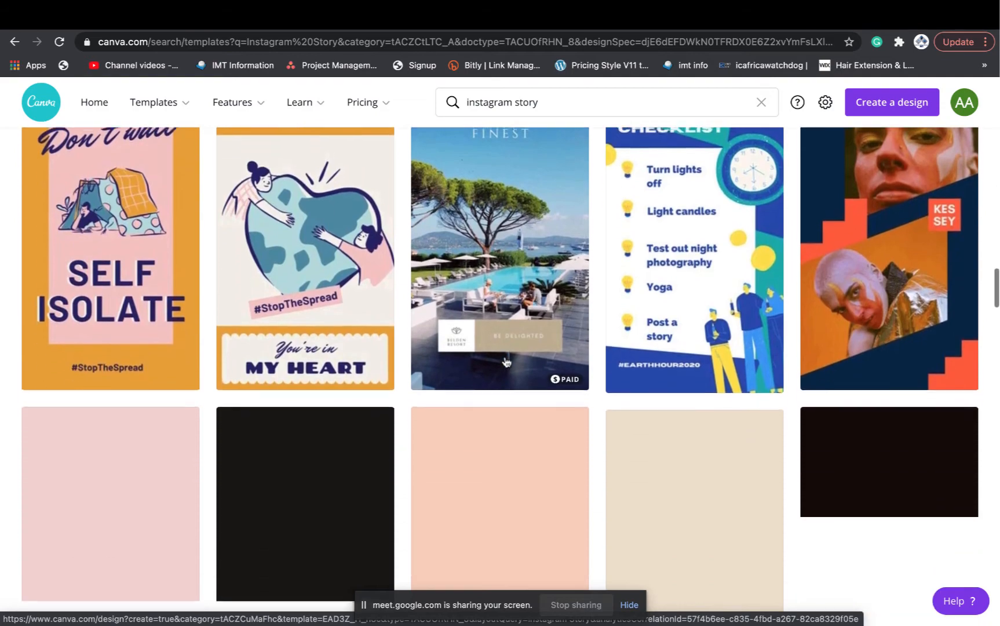
pyautogui.scroll(-3, 506, 363)
pyautogui.scroll(-4, 506, 363)
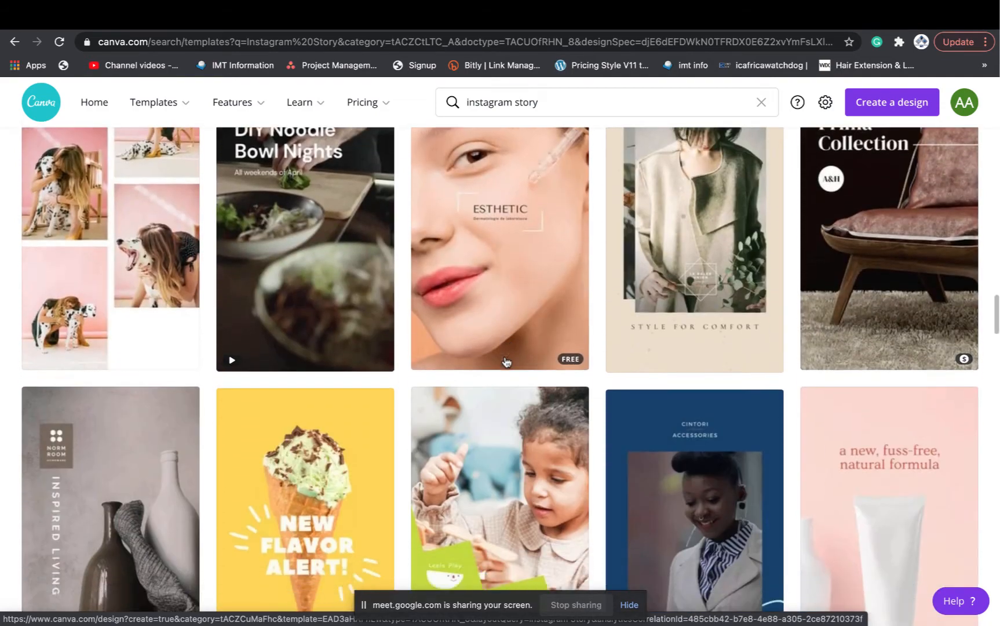
pyautogui.scroll(-5, 506, 362)
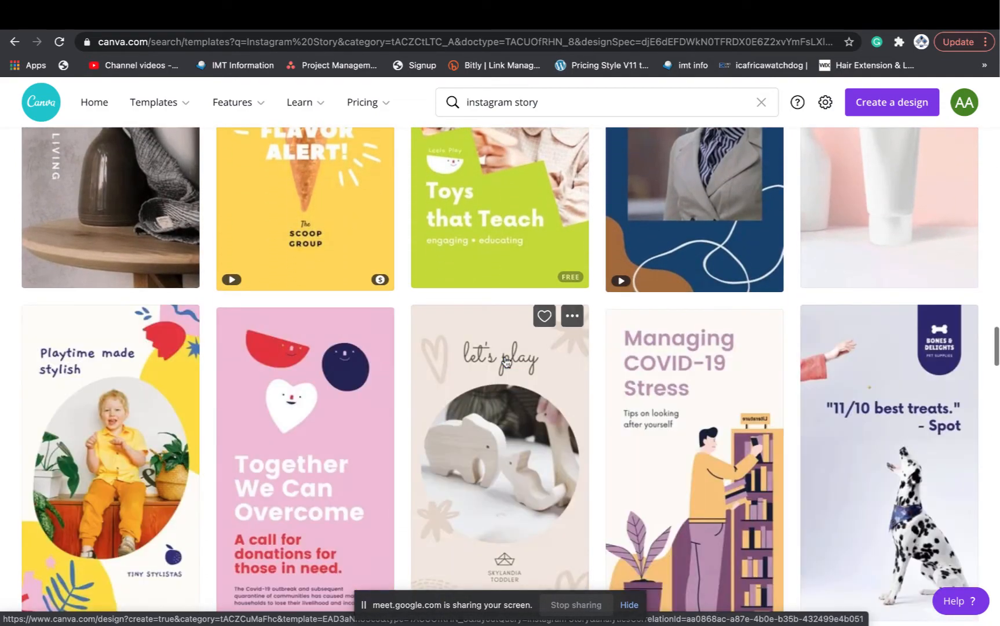
pyautogui.scroll(-10, 506, 362)
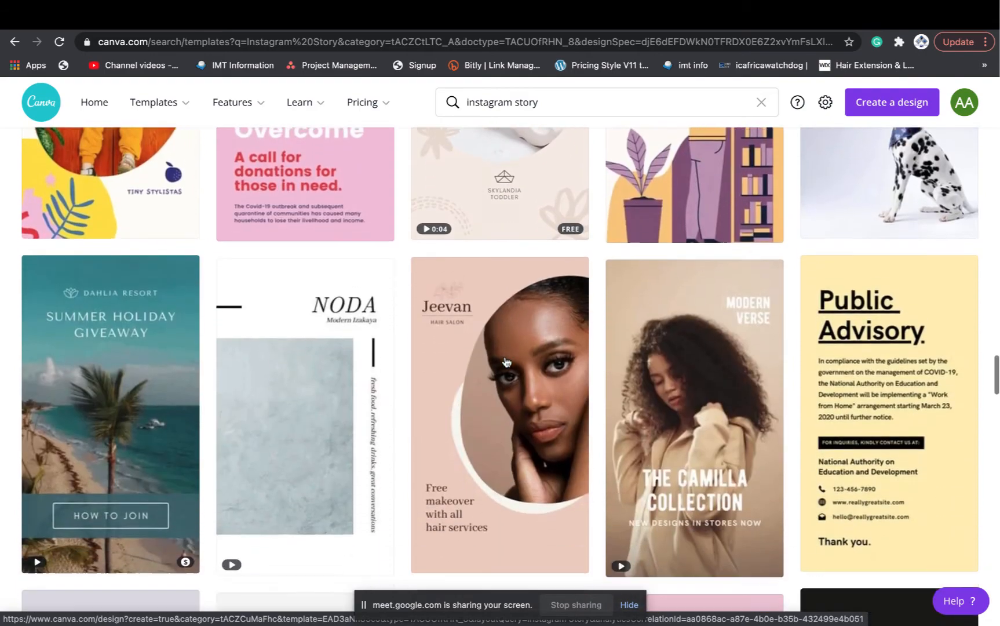
pyautogui.scroll(-8, 506, 362)
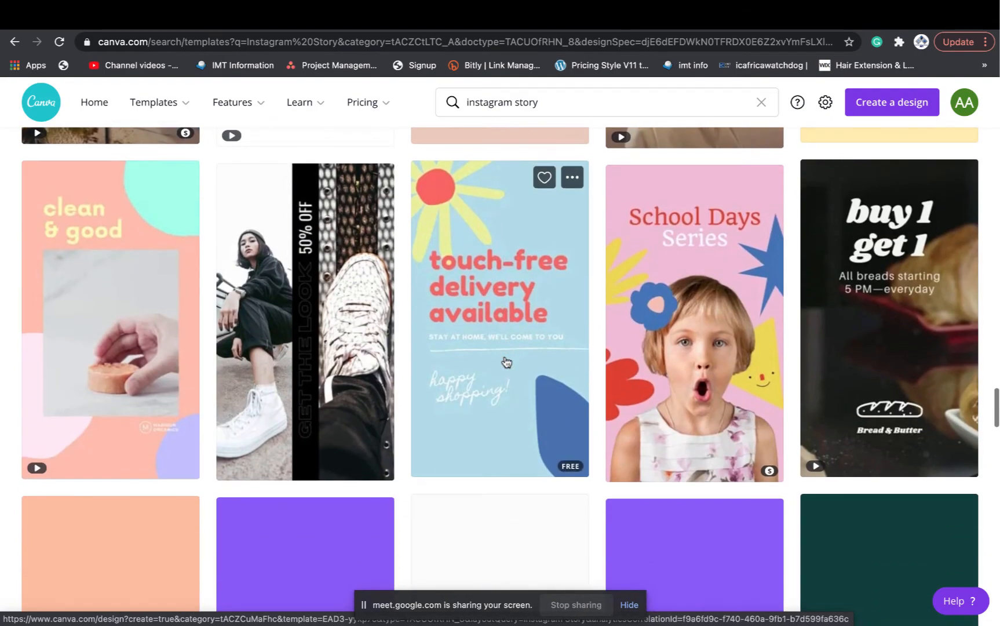
pyautogui.scroll(10, 506, 363)
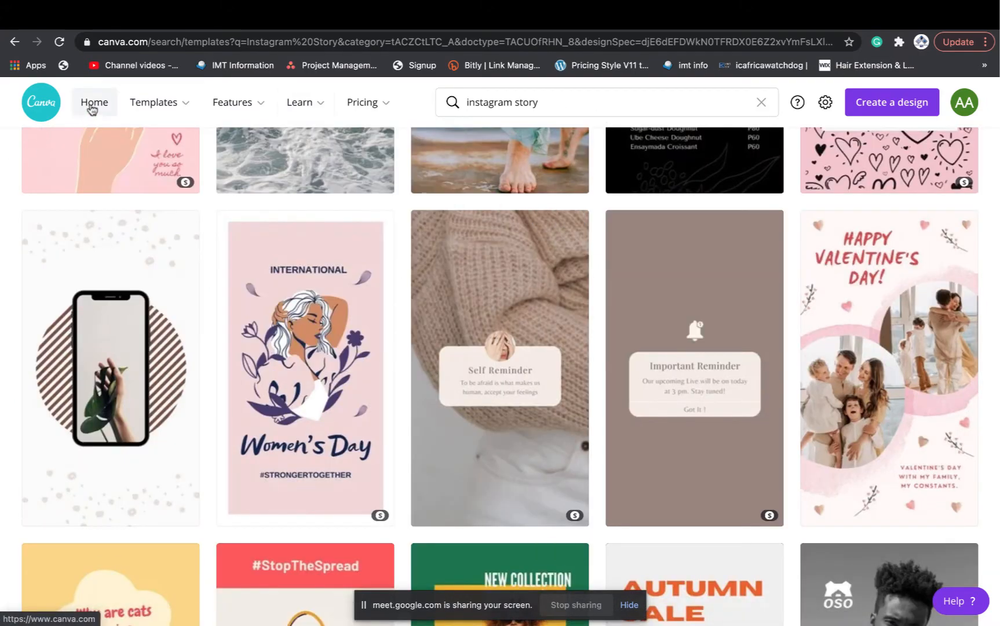
pyautogui.scroll(10, 96, 116)
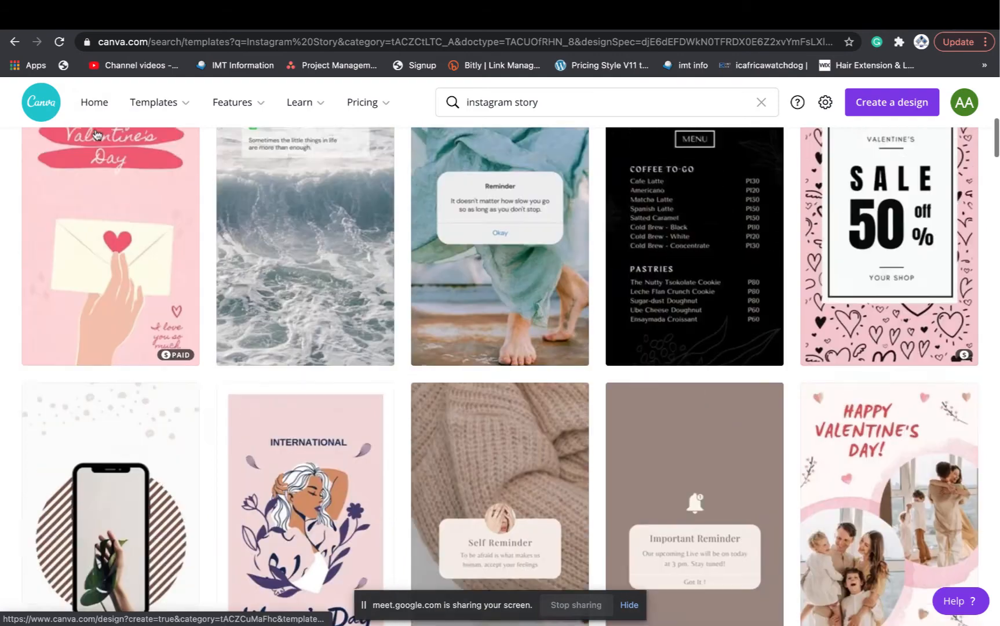
# Step: Examine the template categories, open the personal Resume templates and look through the available designs
pyautogui.moveTo(182, 107)
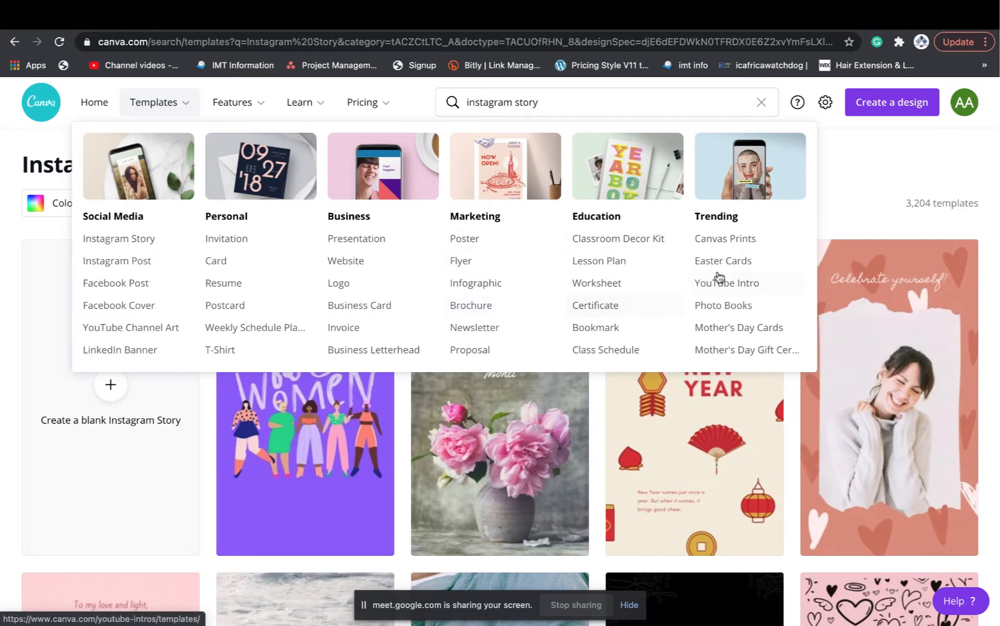
pyautogui.click(244, 287)
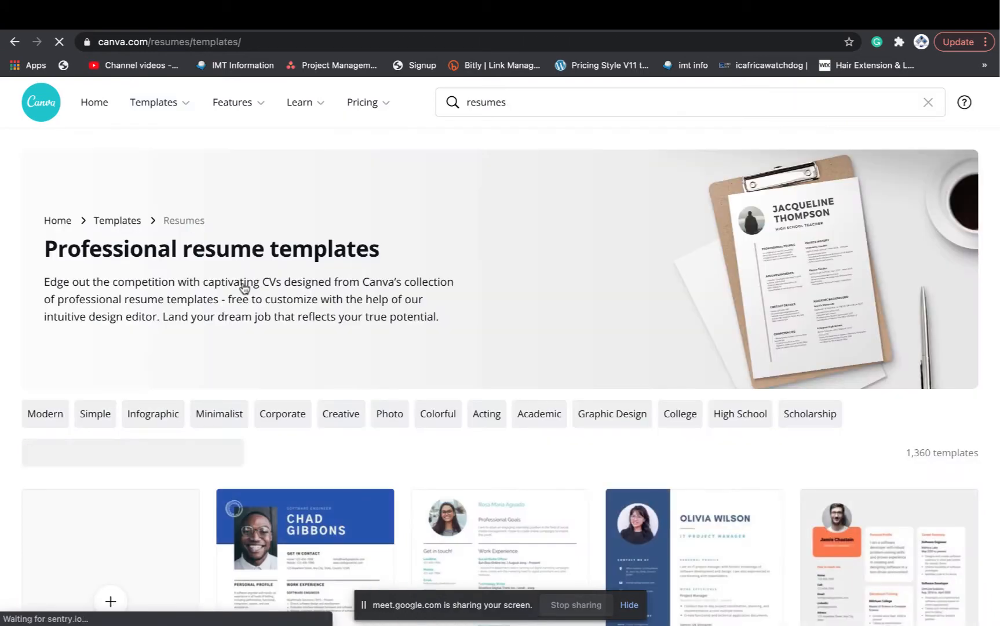
pyautogui.scroll(-5, 383, 418)
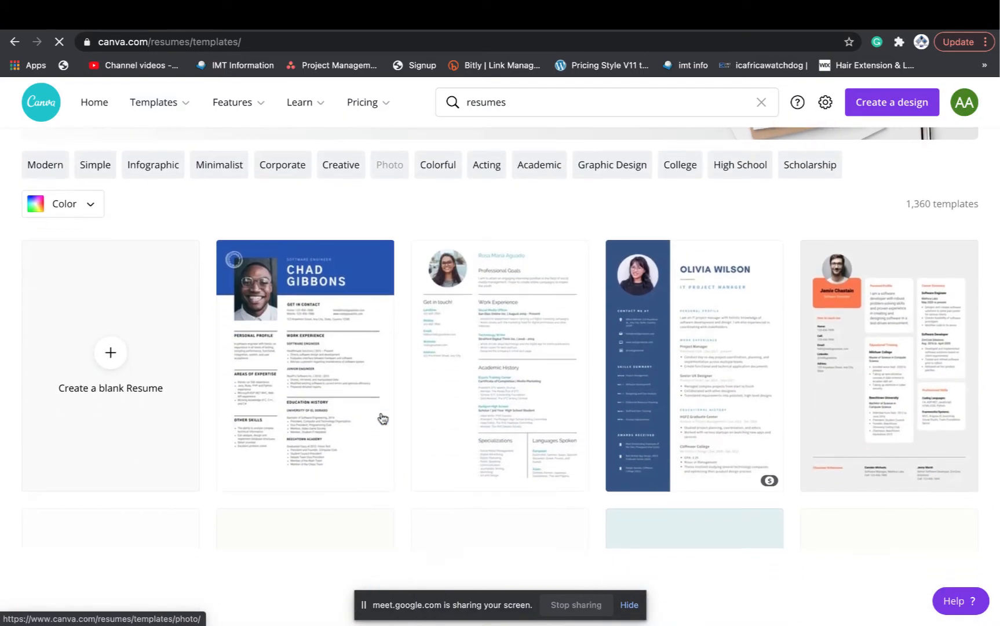
pyautogui.scroll(-3, 383, 417)
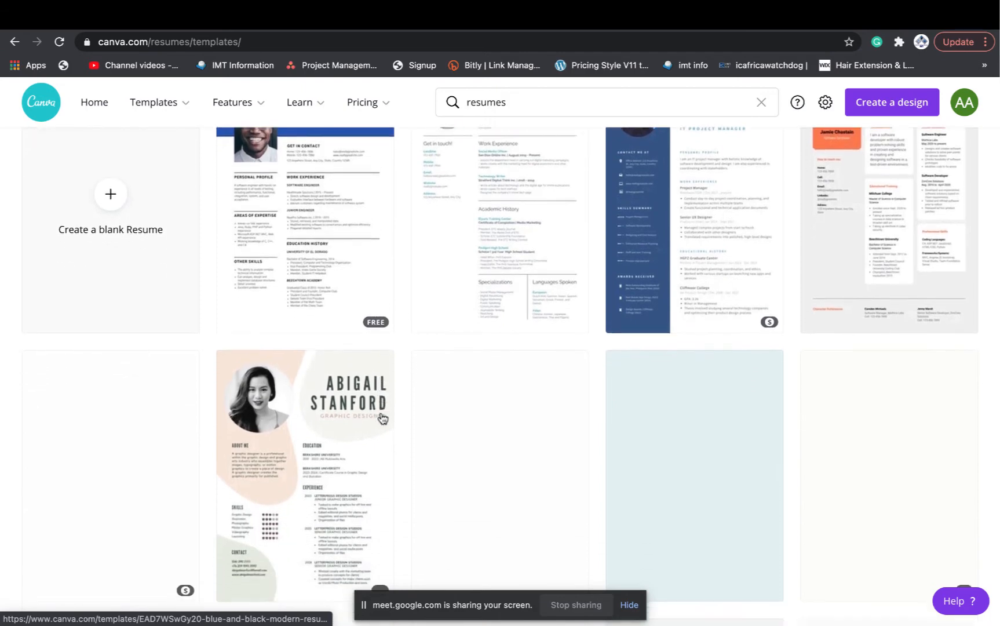
pyautogui.scroll(-5, 383, 418)
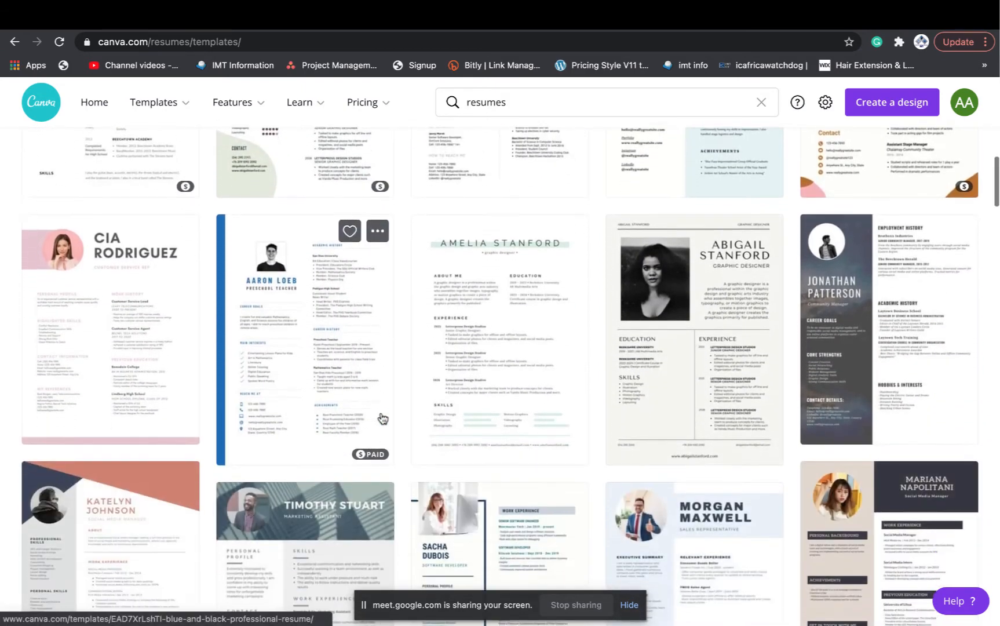
pyautogui.scroll(-3, 382, 419)
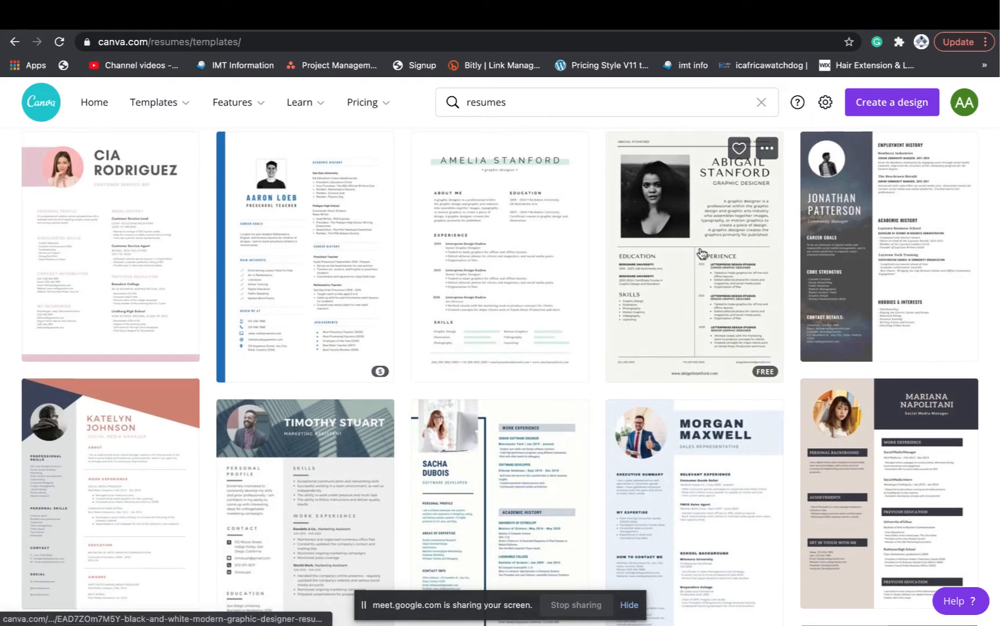
# Step: Look further through the professional resume templates, comparing layouts, colours and free or paid labels, and return to the start of the page
pyautogui.scroll(-2, 701, 253)
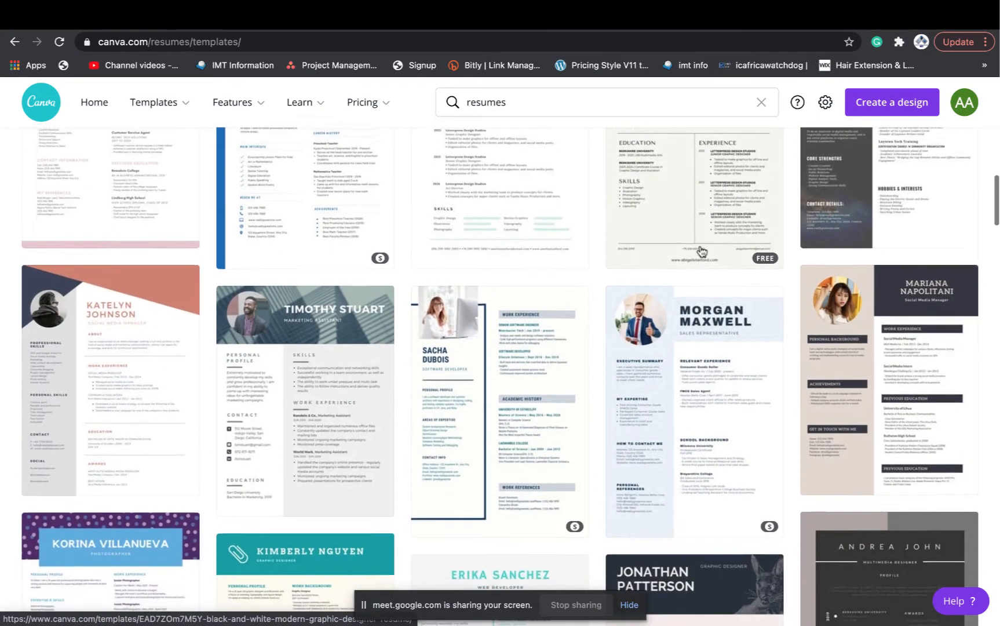
pyautogui.scroll(-3, 701, 250)
pyautogui.scroll(-5, 701, 251)
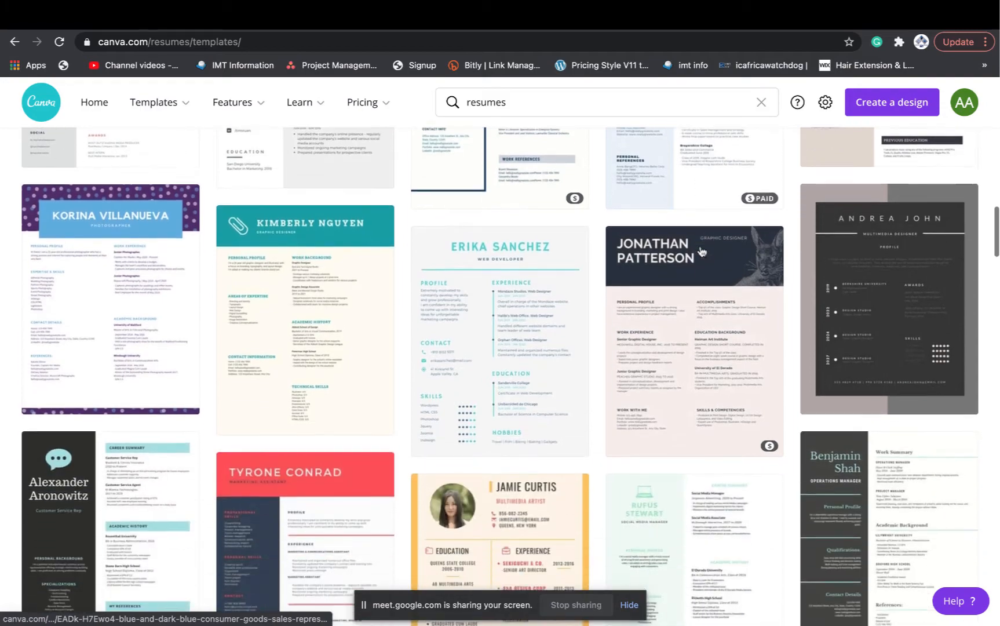
pyautogui.scroll(-3, 701, 250)
pyautogui.scroll(-2, 701, 250)
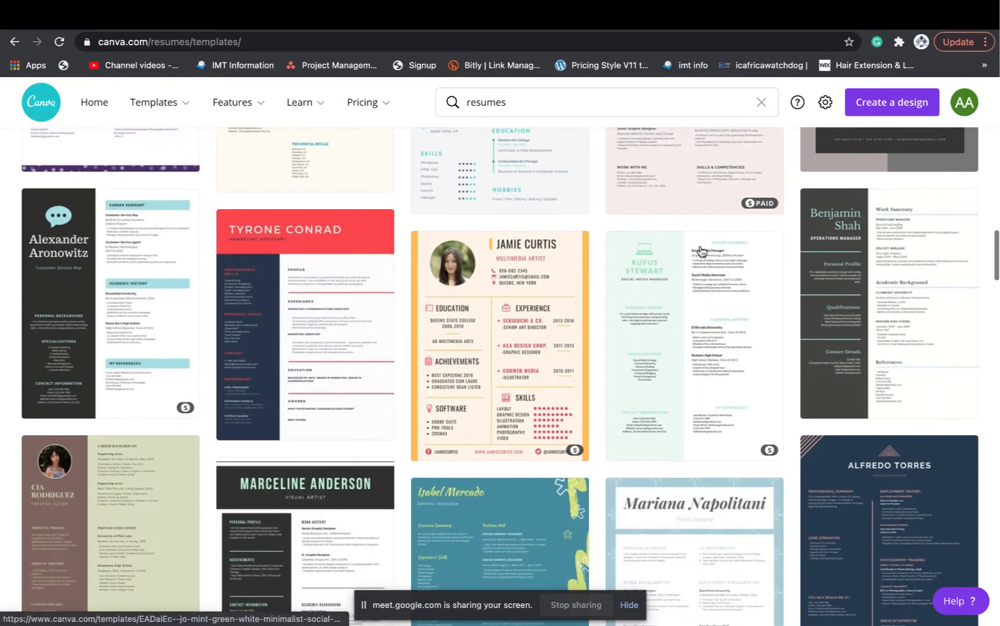
pyautogui.scroll(-7, 701, 251)
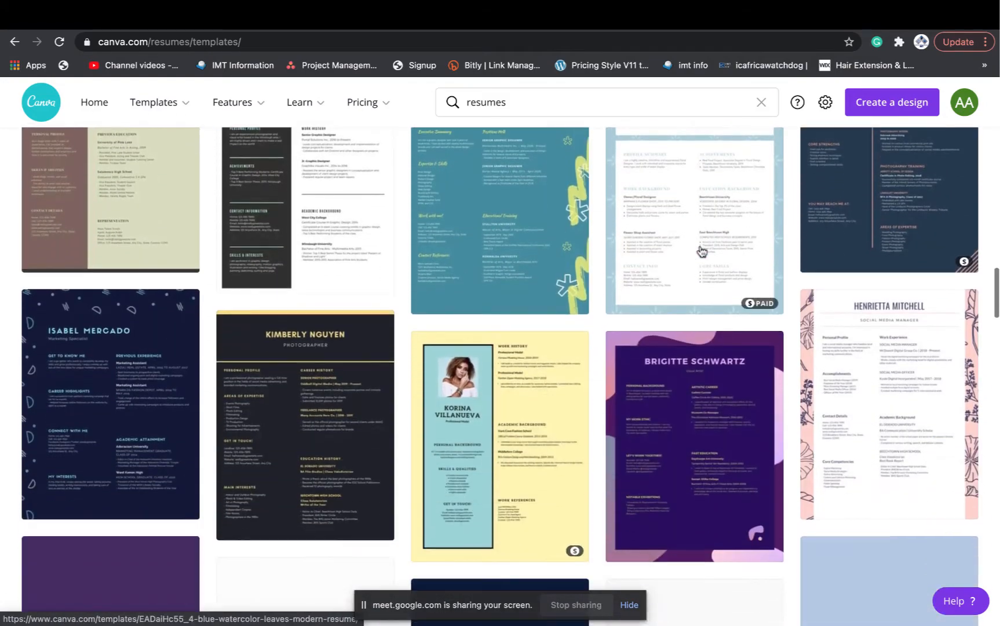
pyautogui.scroll(-1, 701, 250)
pyautogui.scroll(-4, 702, 251)
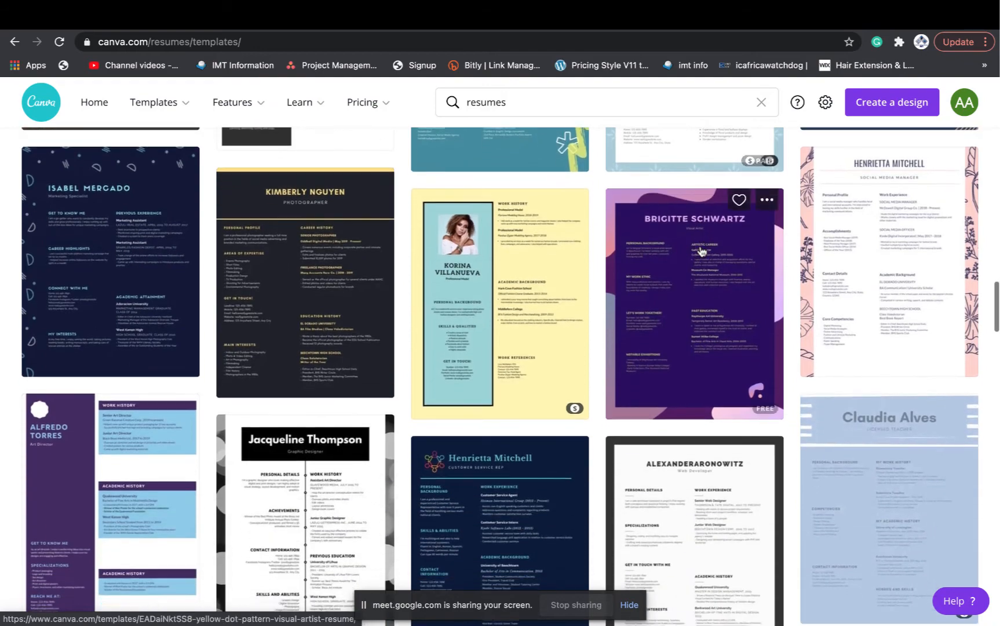
pyautogui.scroll(-6, 701, 250)
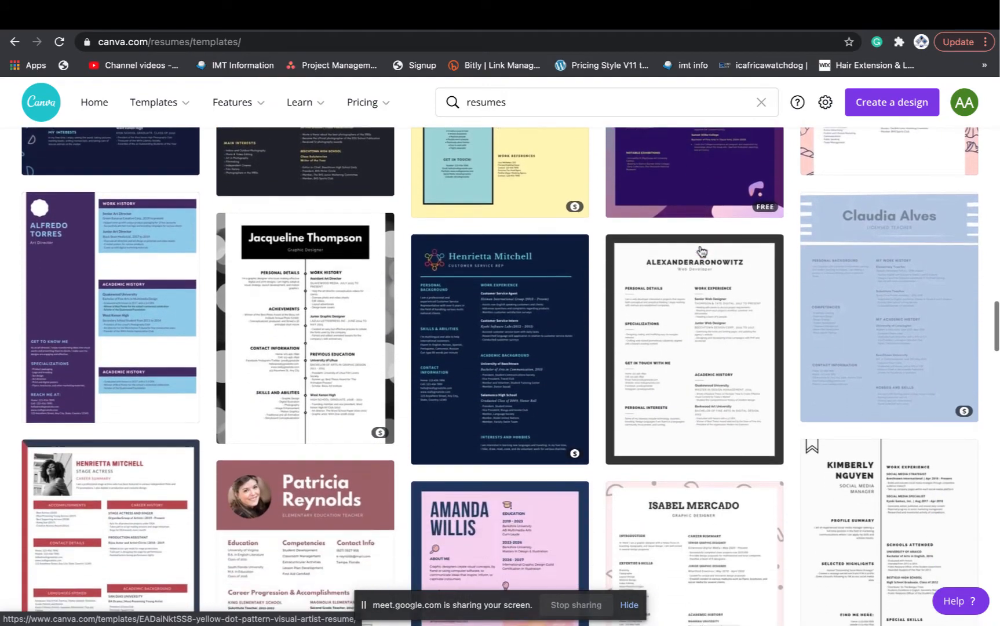
pyautogui.scroll(-8, 701, 251)
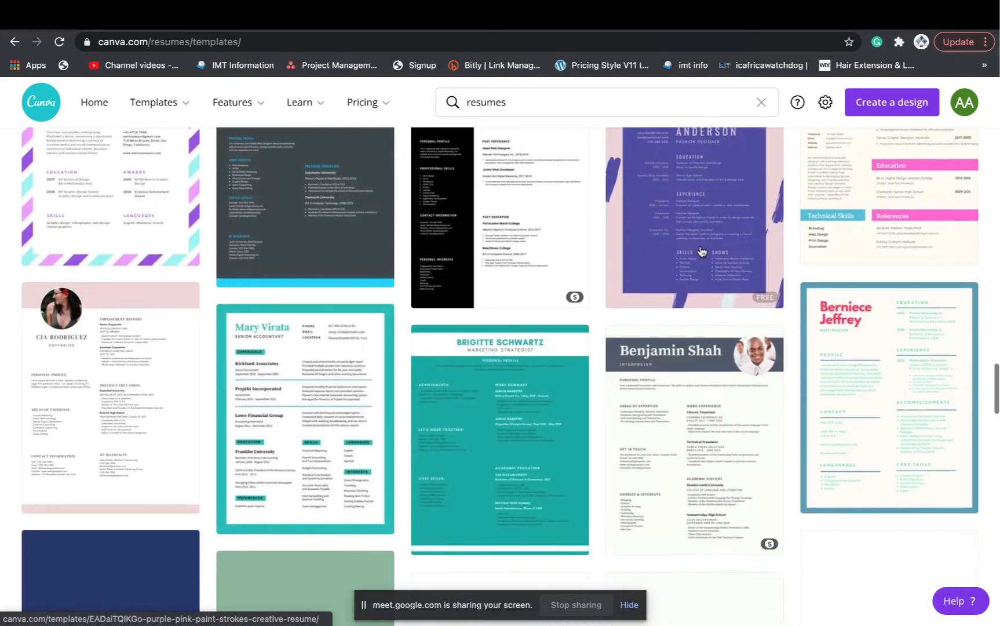
pyautogui.scroll(-4, 700, 245)
pyautogui.scroll(20, 702, 250)
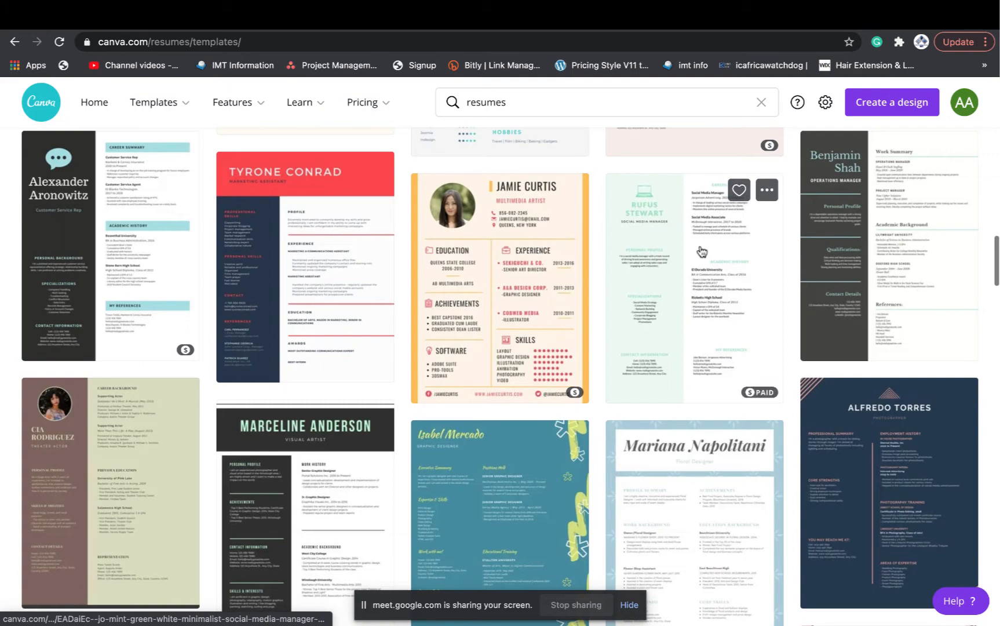
pyautogui.scroll(15, 701, 250)
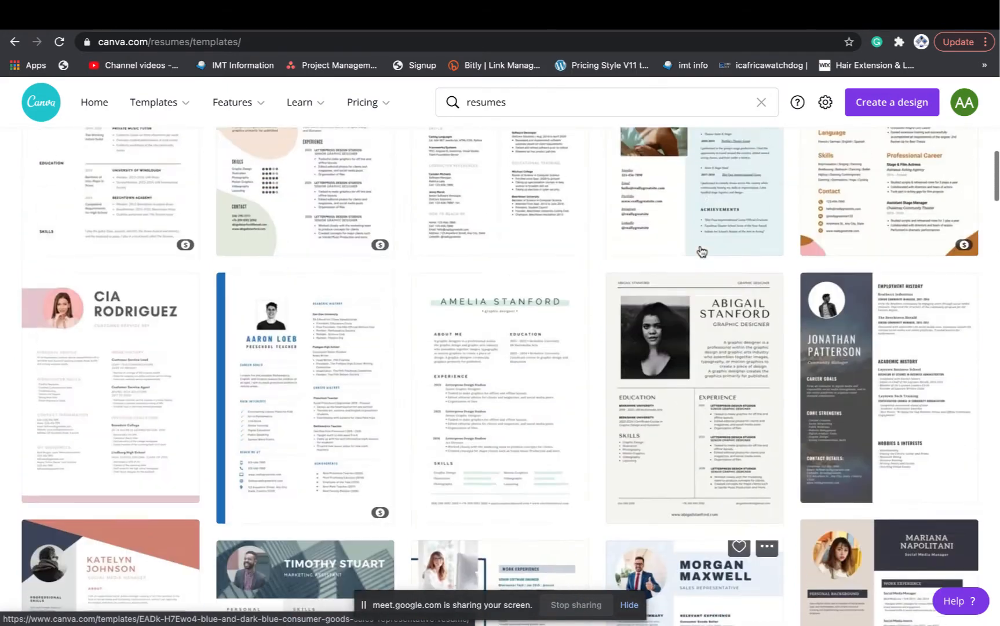
pyautogui.scroll(5, 701, 250)
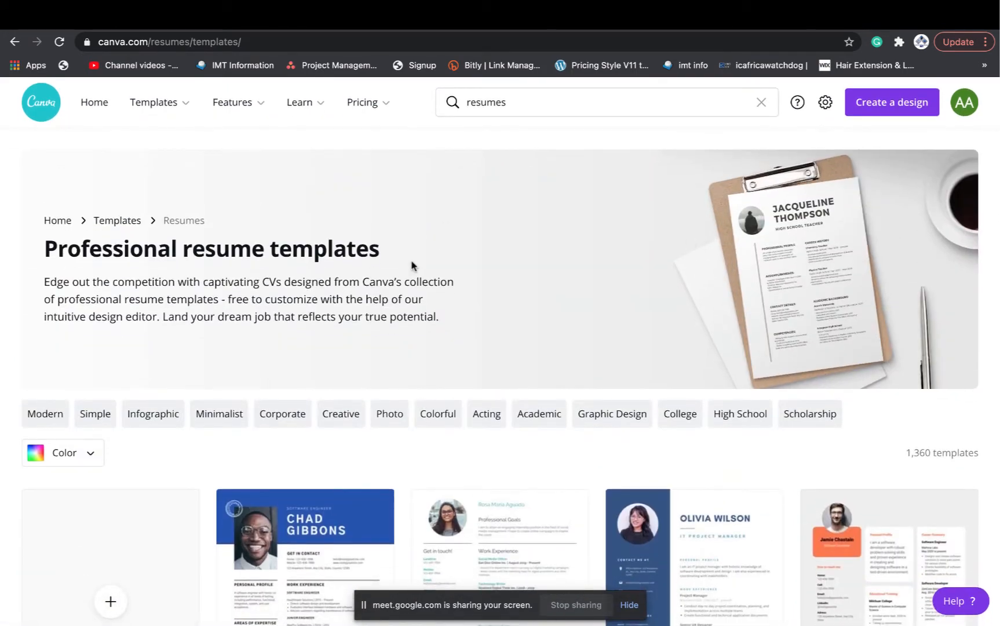
# Step: Open the Navy Blue and Black Professional Resume template and start a new design from it
pyautogui.scroll(-3, 451, 477)
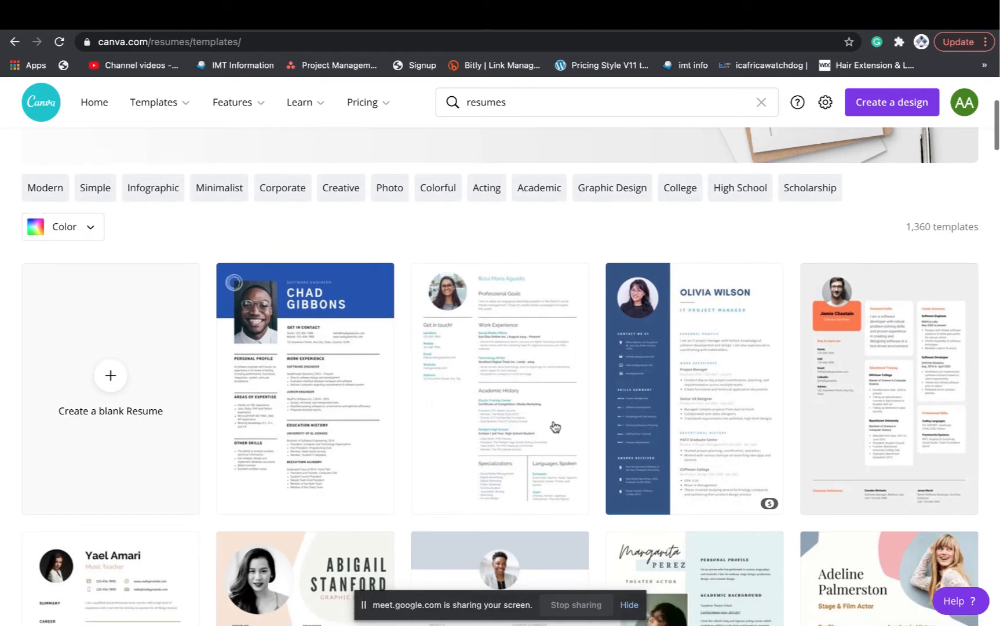
pyautogui.click(707, 371)
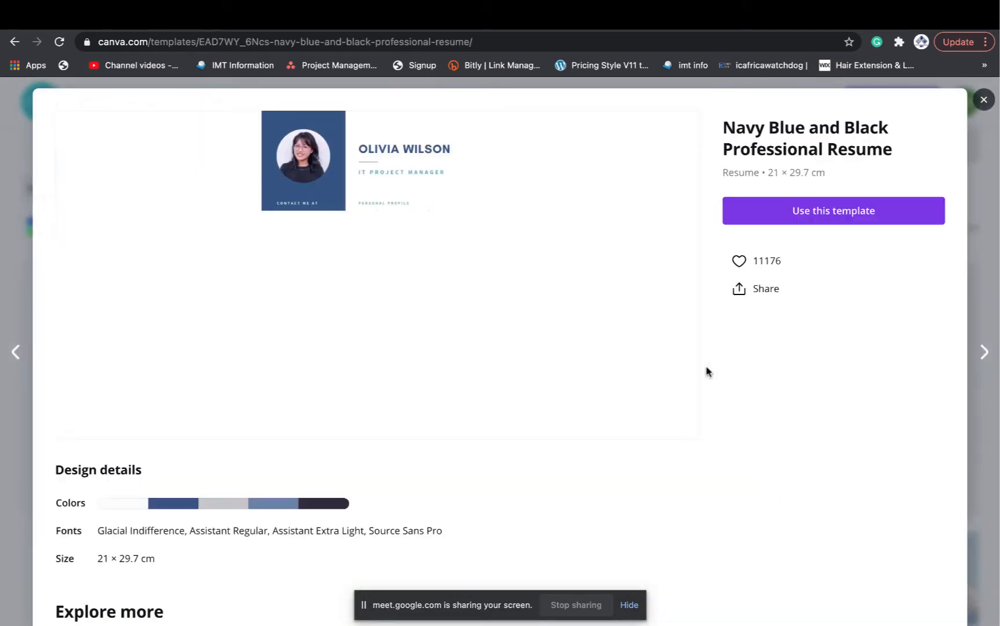
pyautogui.click(799, 213)
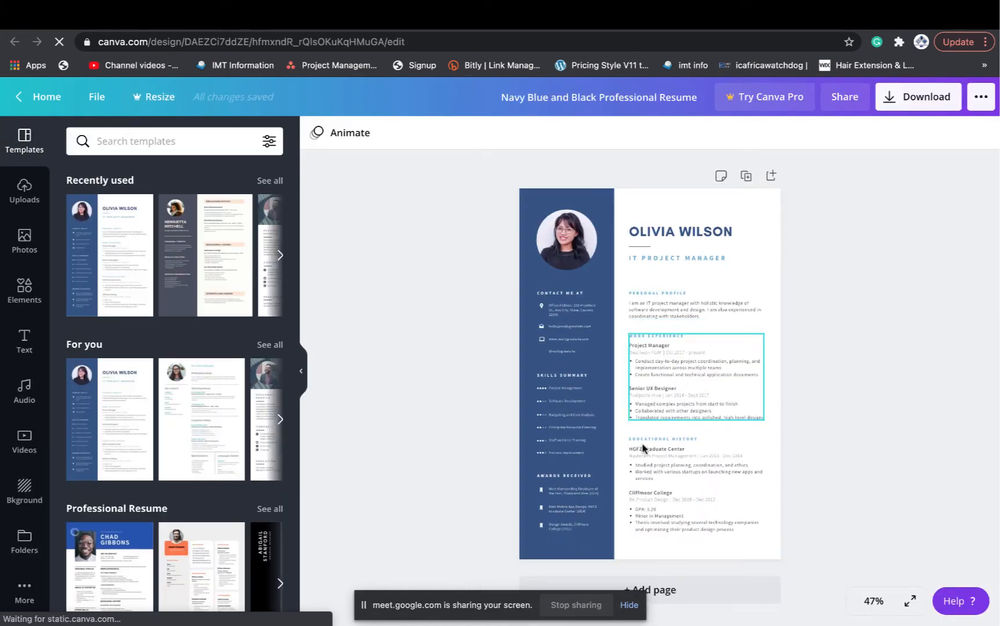
# Step: Replace the full name in the resume's heading with a different first name and review the remaining editable sections
pyautogui.scroll(5, 652, 390)
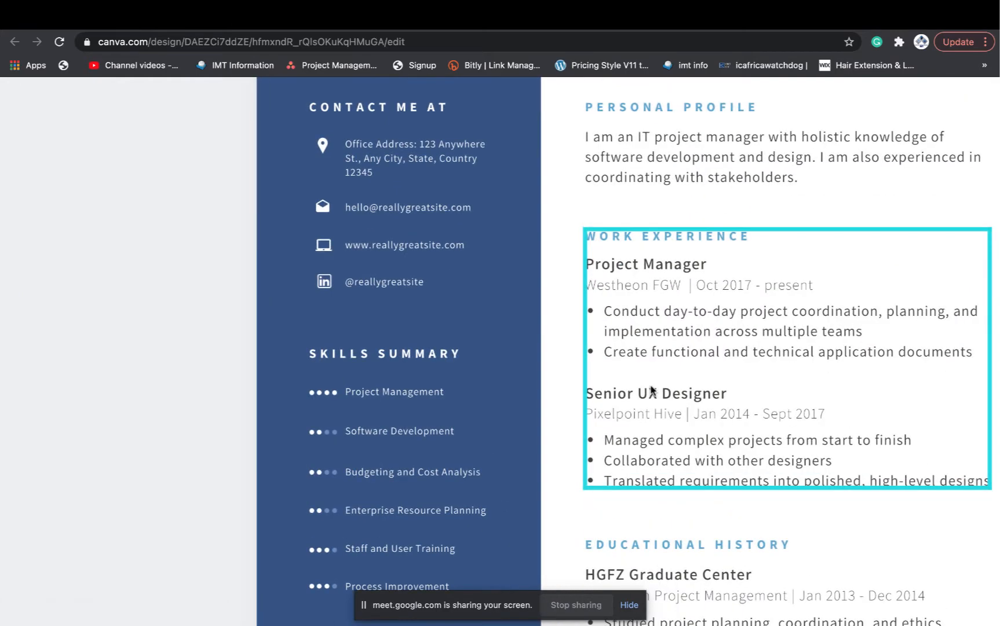
pyautogui.scroll(5, 602, 221)
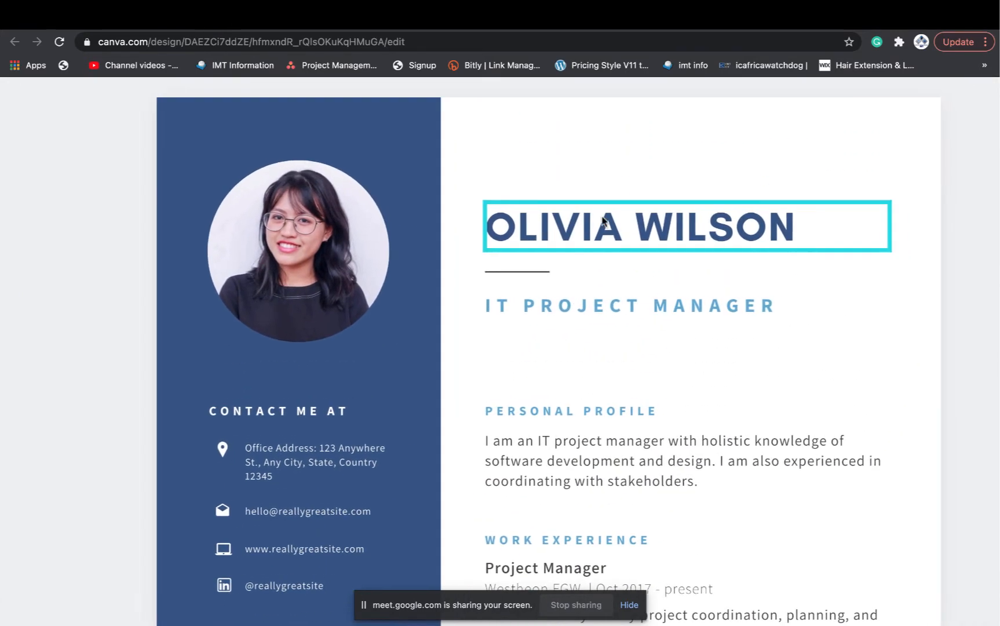
pyautogui.doubleClick(601, 223)
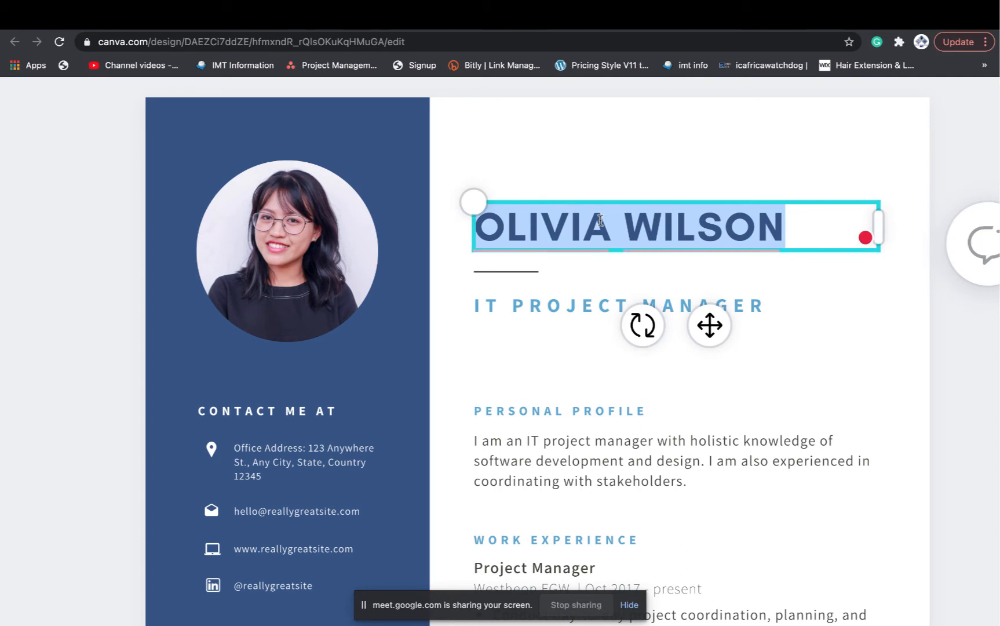
pyautogui.write('RITA')
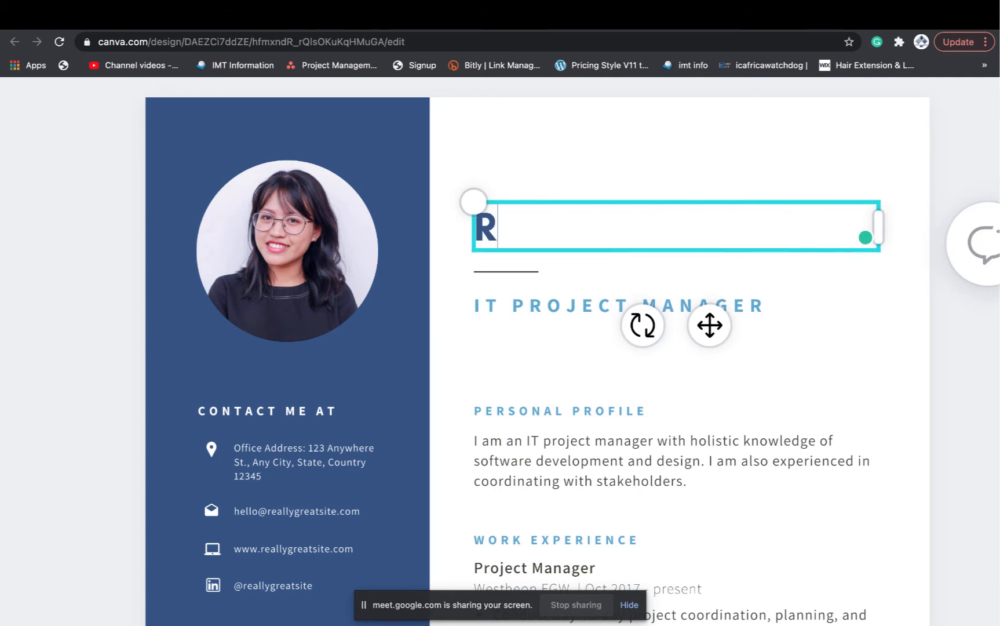
pyautogui.rightClick(561, 305)
pyautogui.click(747, 229)
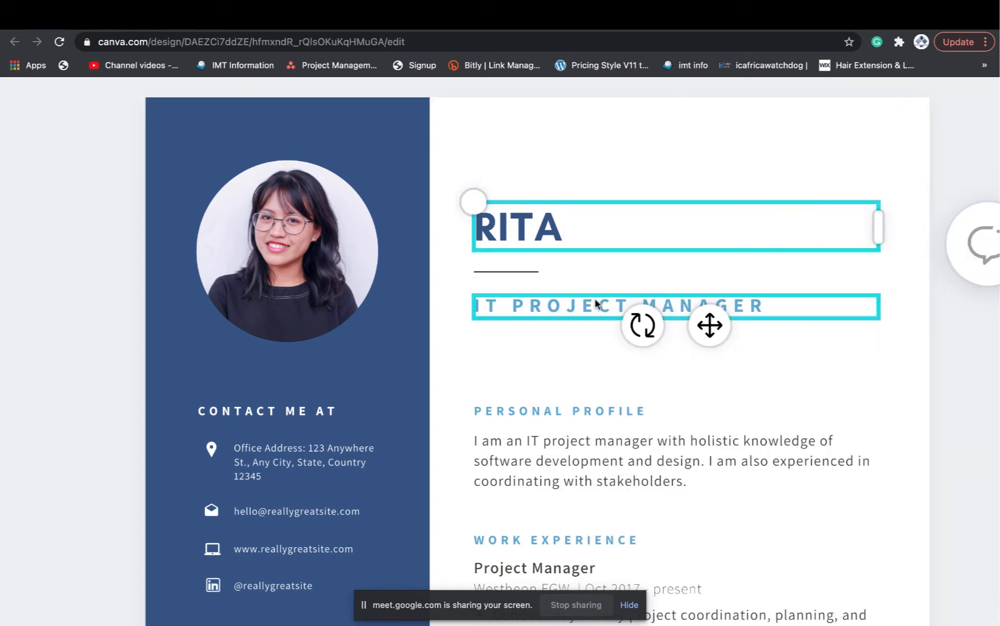
pyautogui.scroll(-3, 578, 307)
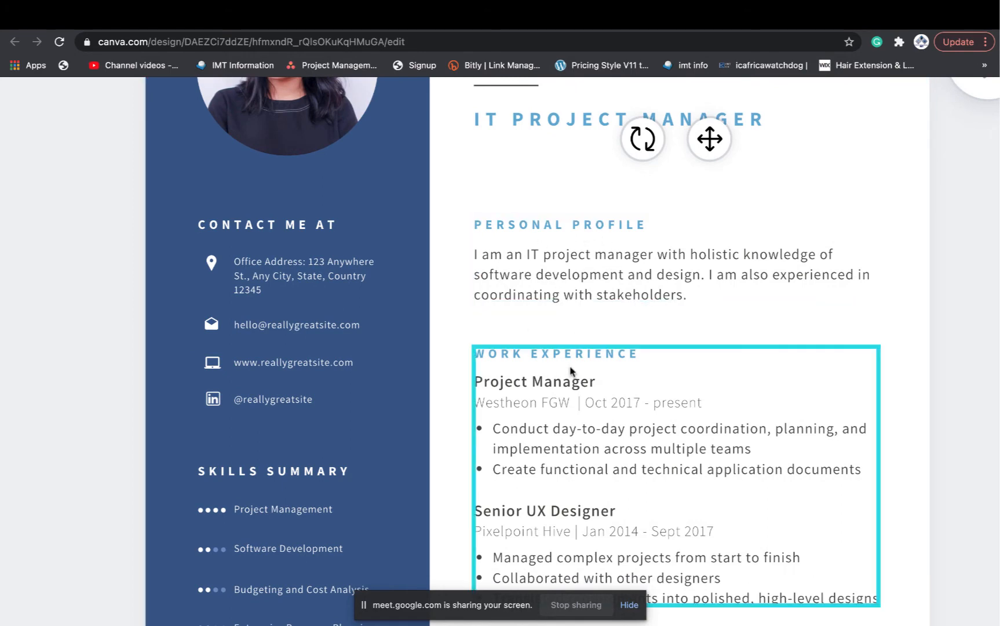
pyautogui.scroll(-8, 549, 375)
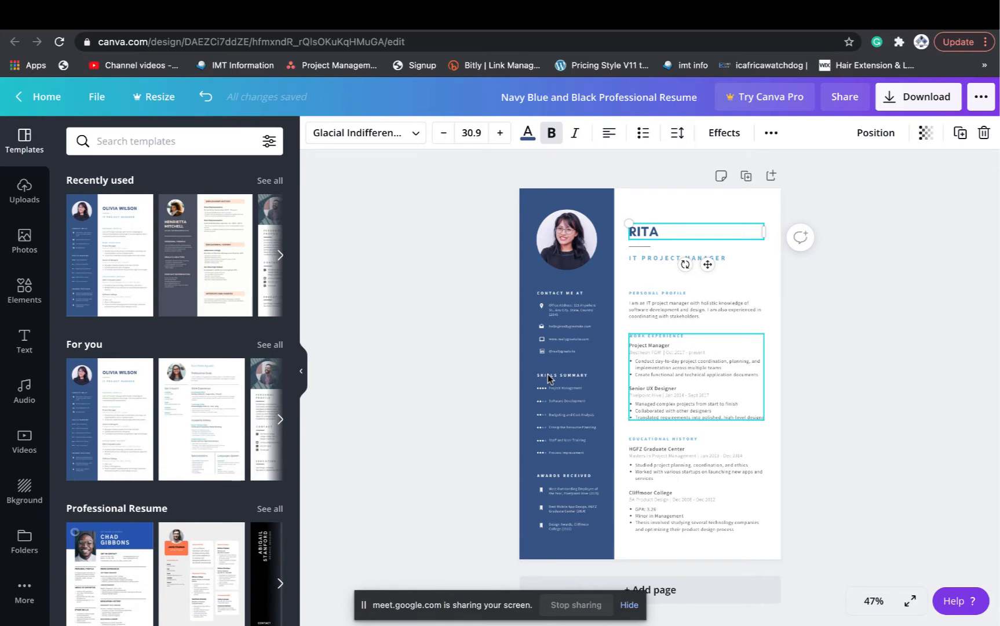
# Step: Return to the home page, open the collection of all designs and look through the earlier work
pyautogui.click(47, 100)
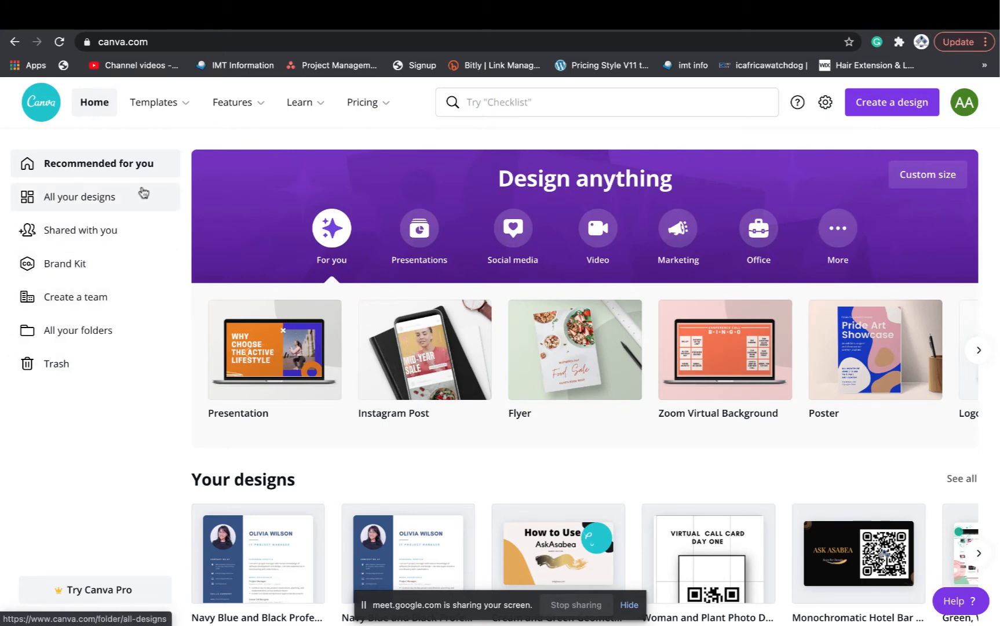
pyautogui.click(91, 200)
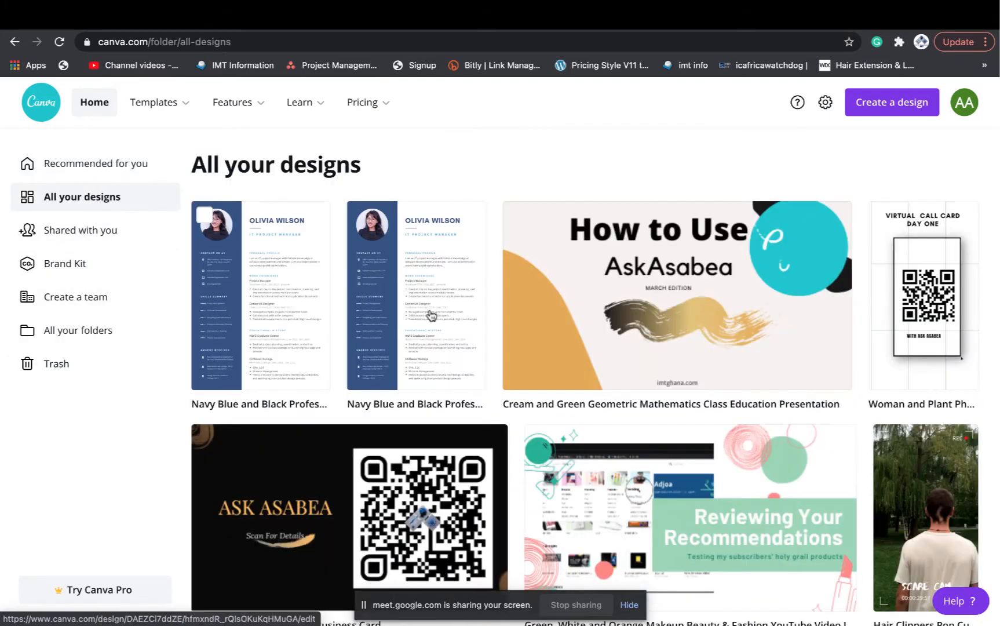
pyautogui.scroll(-3, 500, 357)
pyautogui.scroll(-20, 504, 360)
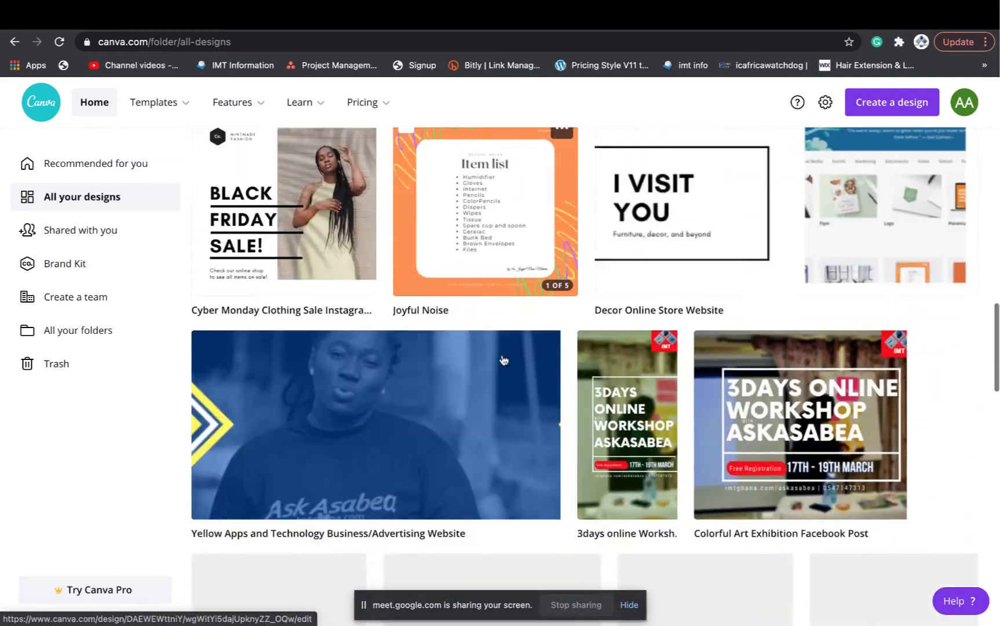
pyautogui.scroll(-10, 504, 359)
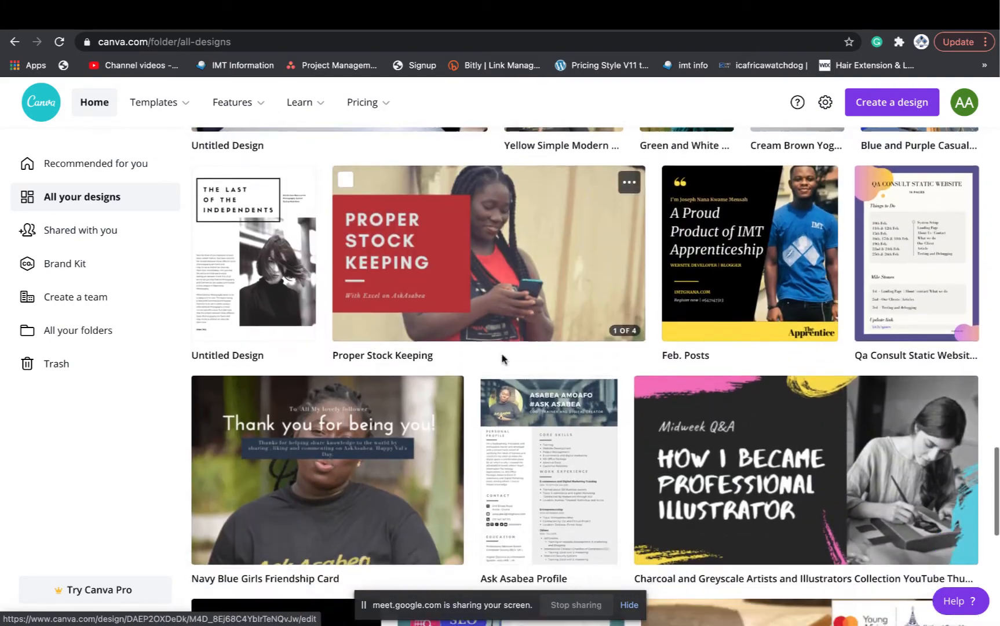
pyautogui.scroll(-8, 503, 360)
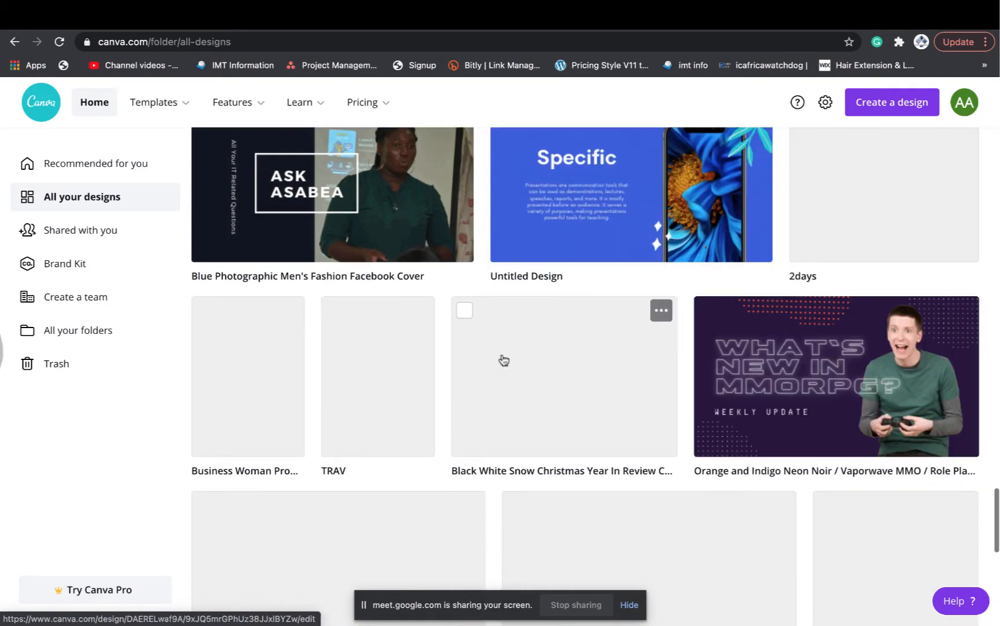
pyautogui.scroll(-10, 503, 361)
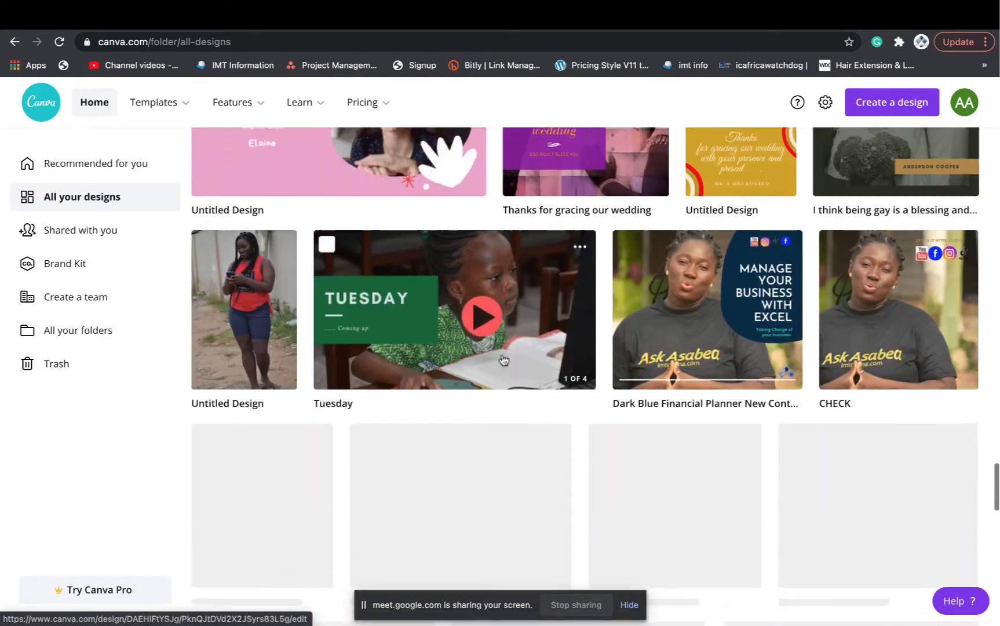
pyautogui.scroll(8, 504, 361)
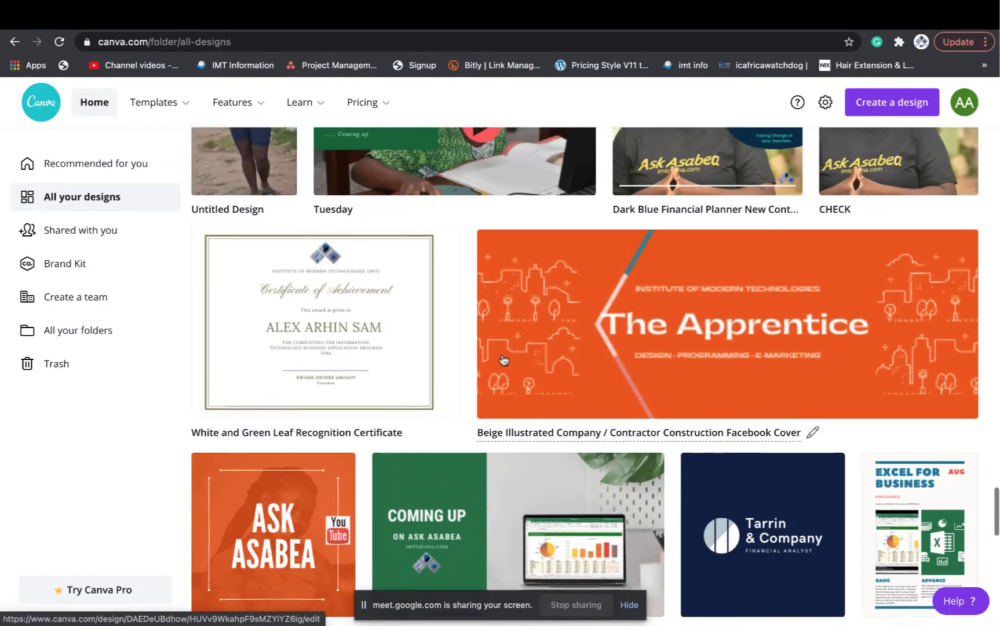
pyautogui.scroll(-7, 504, 360)
pyautogui.scroll(-15, 503, 361)
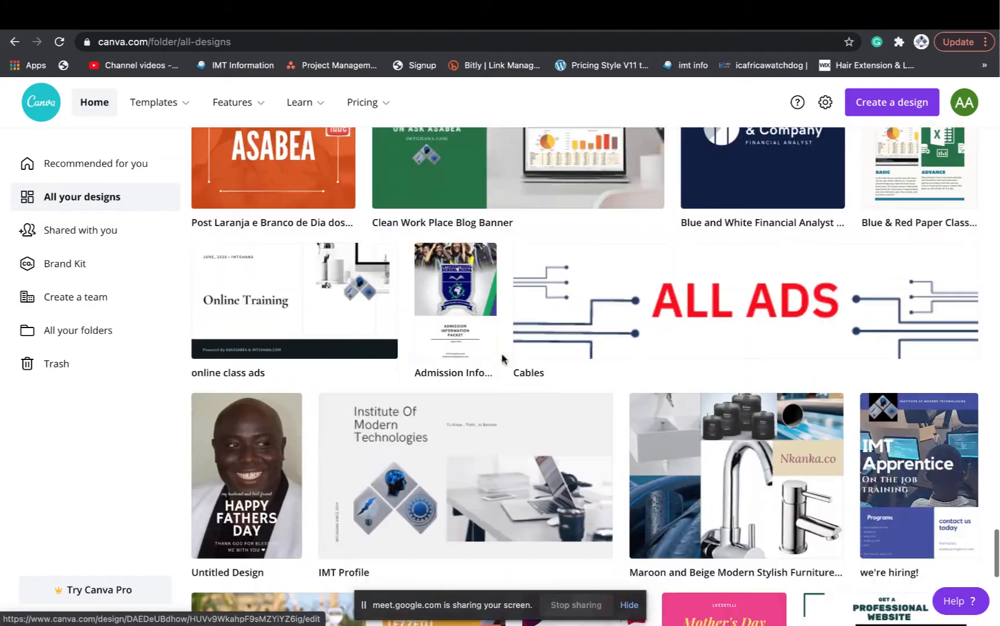
pyautogui.scroll(-9, 504, 360)
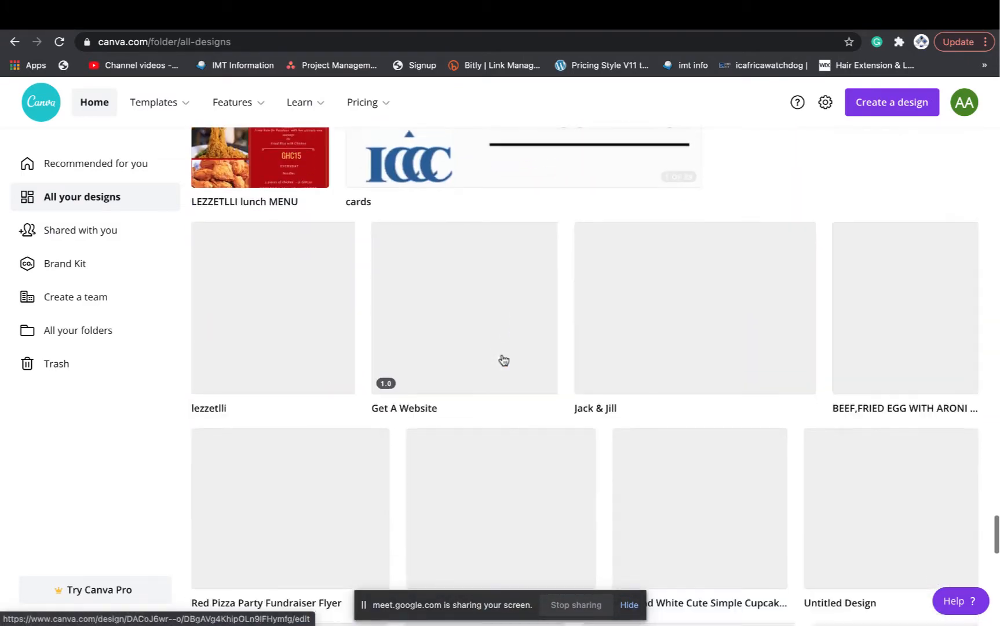
pyautogui.scroll(-10, 504, 360)
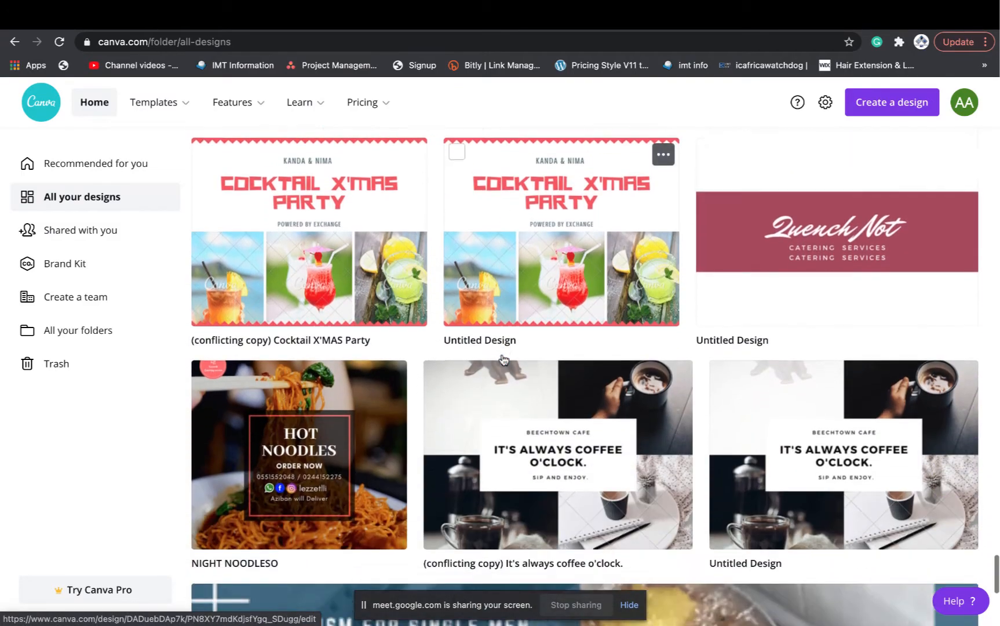
pyautogui.scroll(-5, 502, 357)
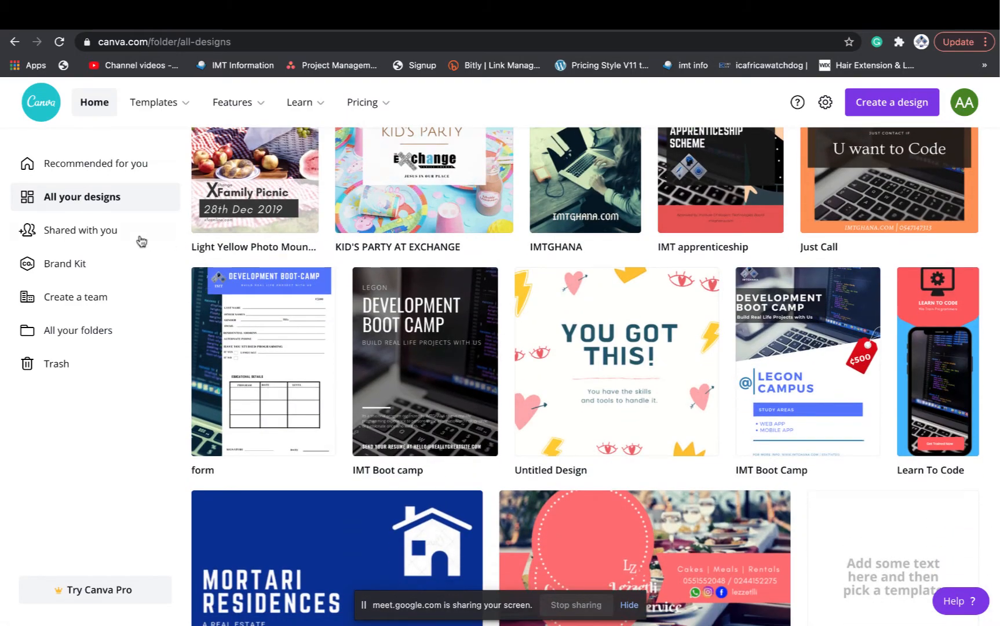
# Step: View the designs shared with the account and hide the screen-sharing notice
pyautogui.click(100, 232)
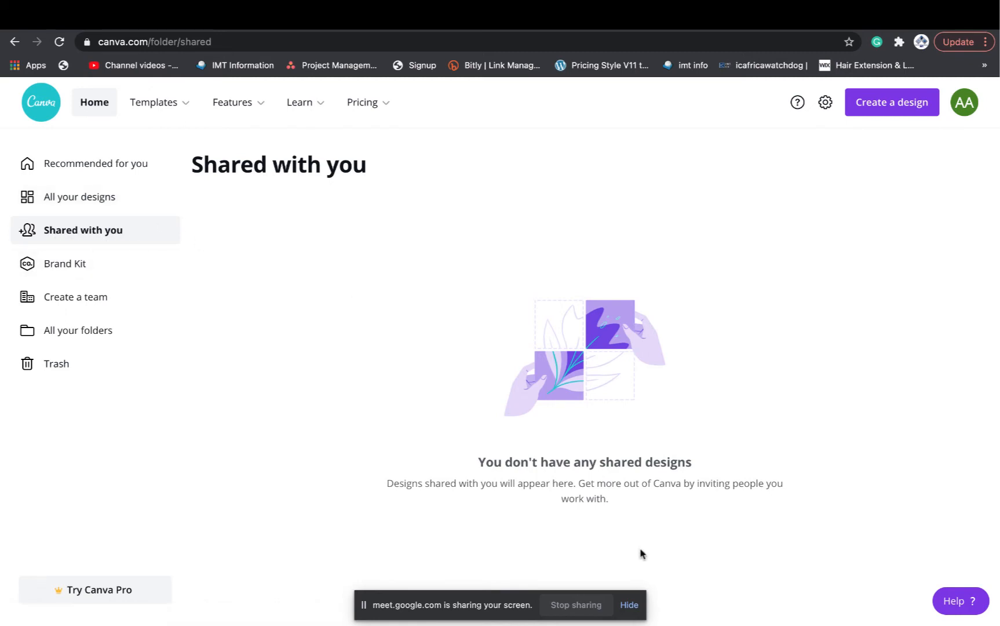
pyautogui.click(629, 604)
# Step: Open the Brand Kit, inspect the dark blue brand color and try to add another color to the palette
pyautogui.click(54, 272)
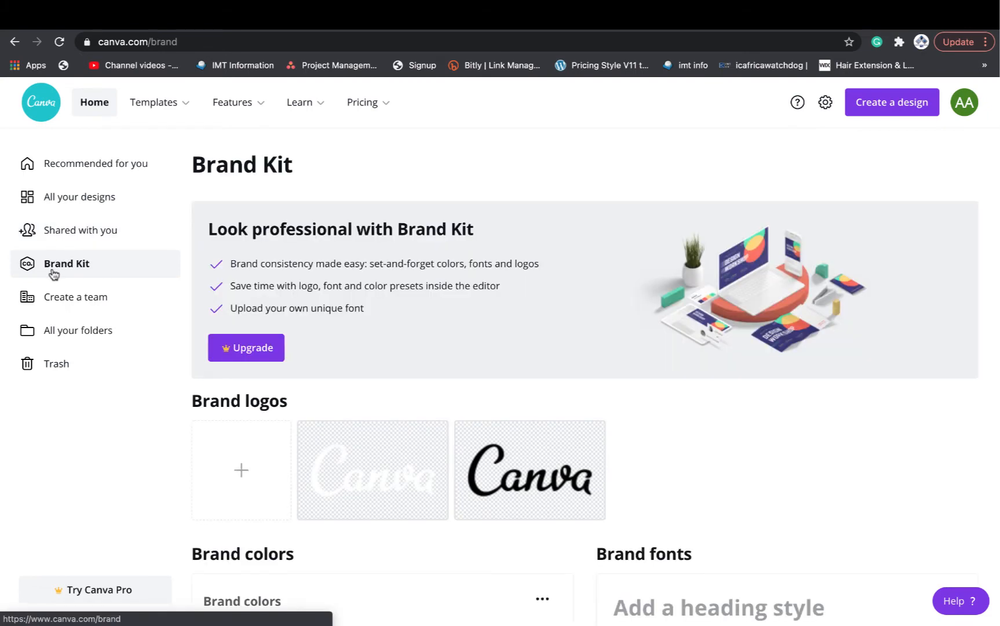
pyautogui.scroll(-2, 436, 314)
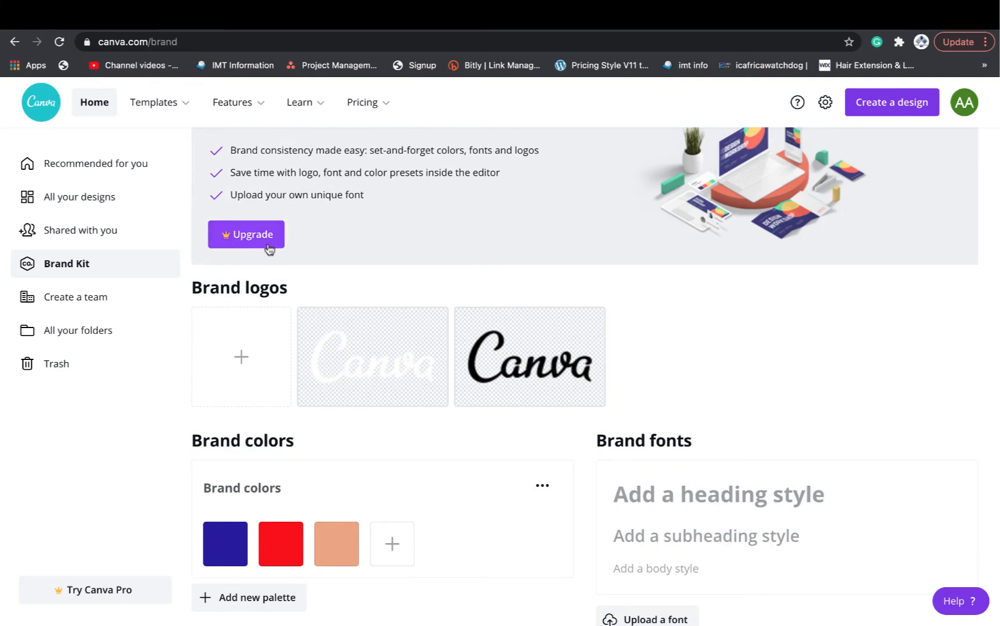
pyautogui.scroll(-1, 453, 342)
pyautogui.click(232, 514)
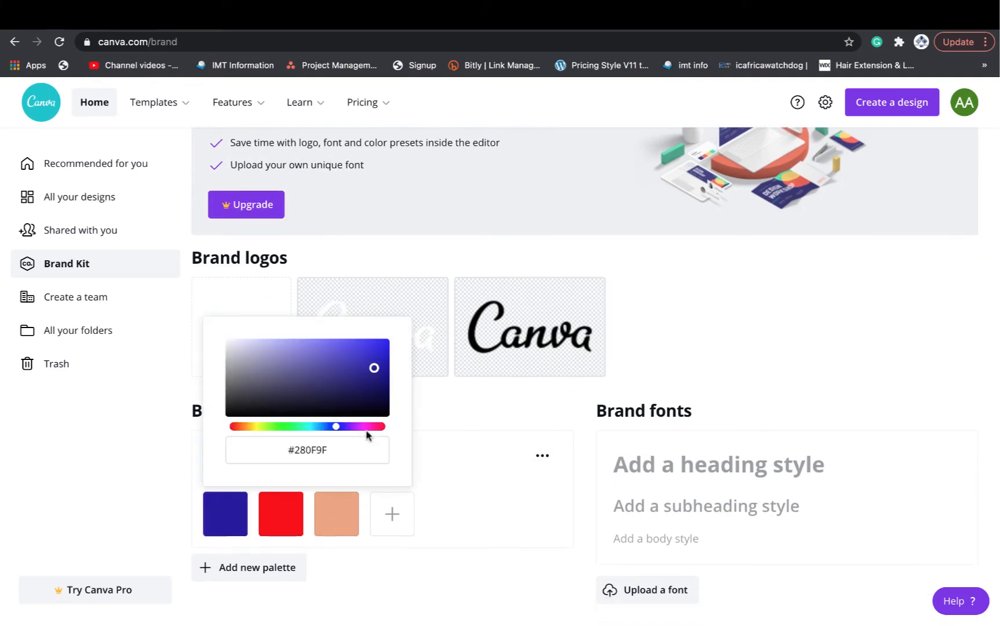
pyautogui.click(478, 428)
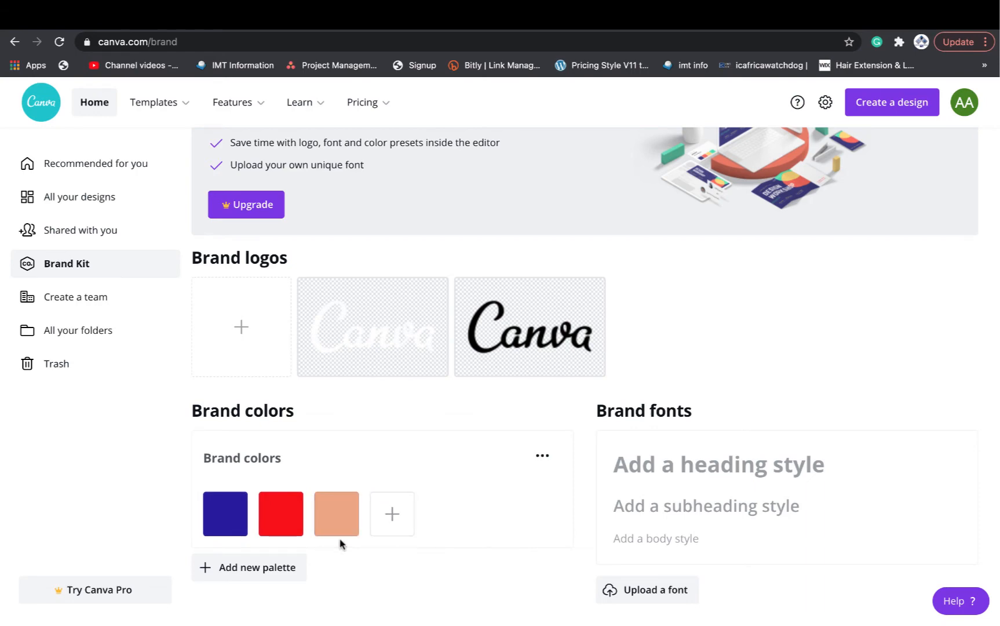
pyautogui.click(400, 523)
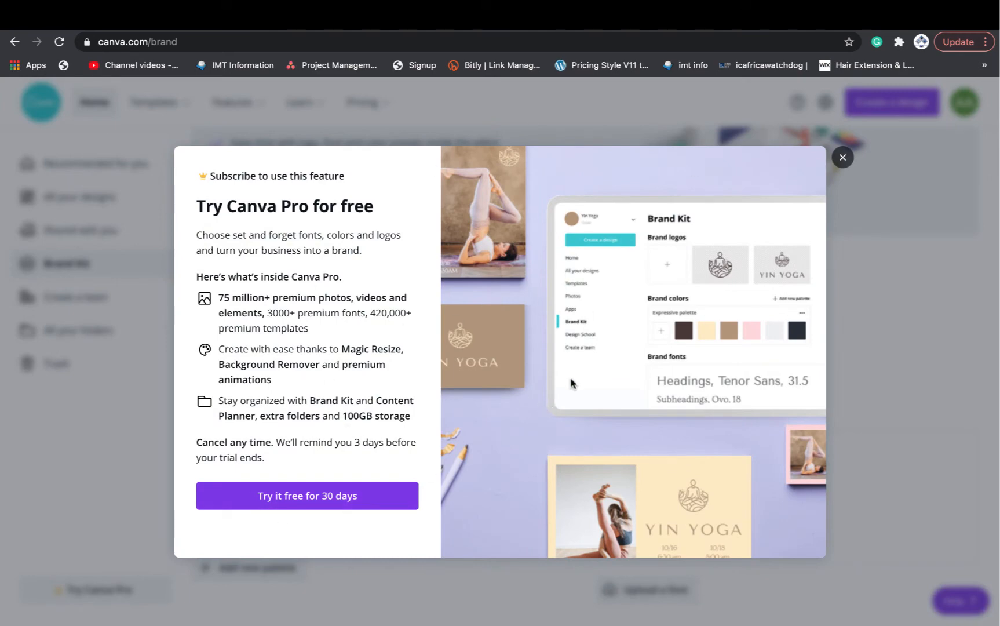
pyautogui.click(843, 157)
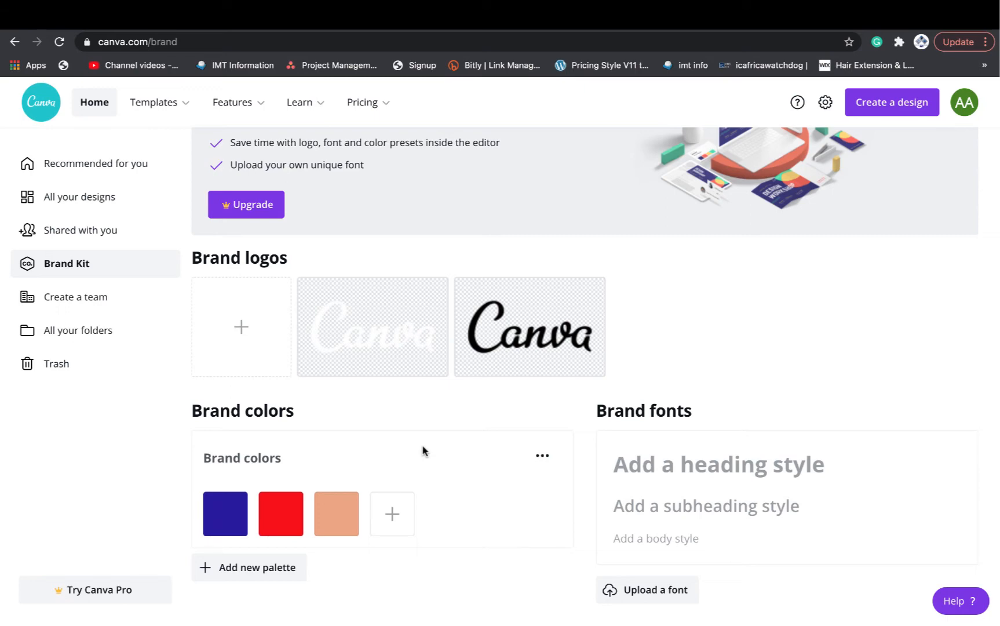
# Step: View the team creation form, dismiss it and open the overview of all folders
pyautogui.click(81, 301)
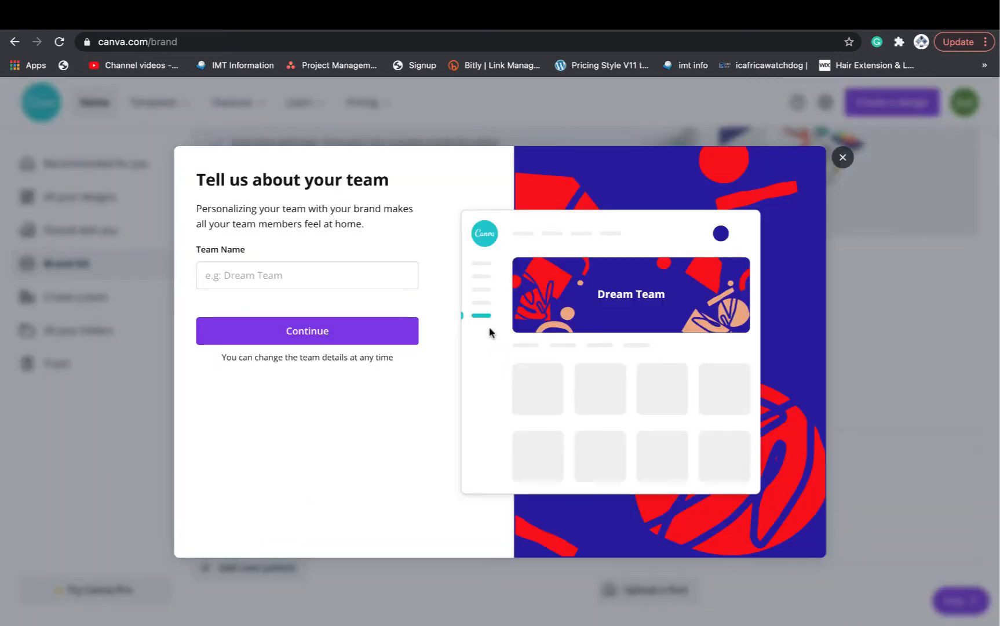
pyautogui.click(844, 157)
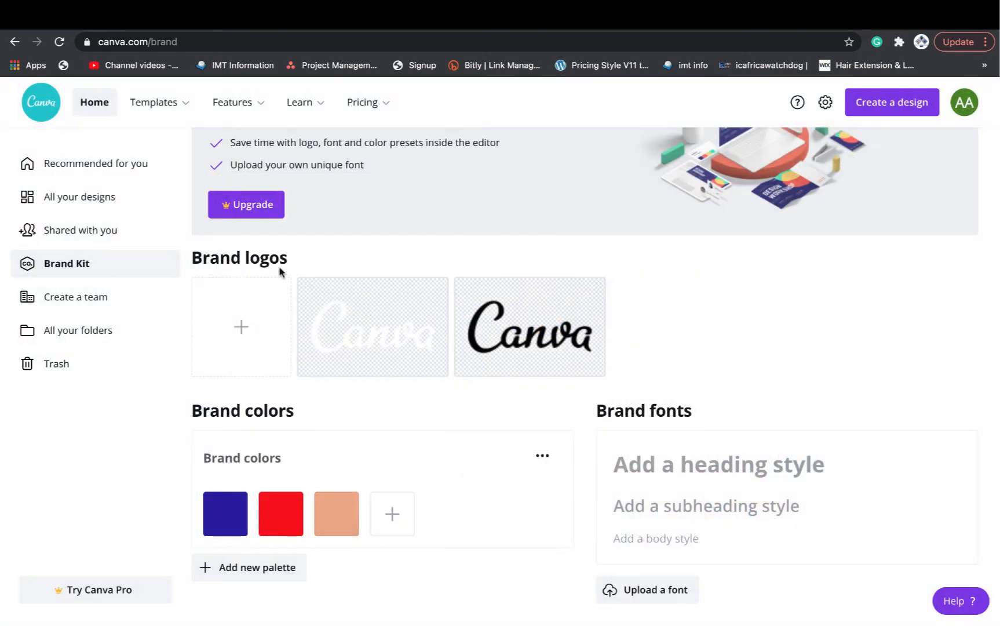
pyautogui.click(76, 333)
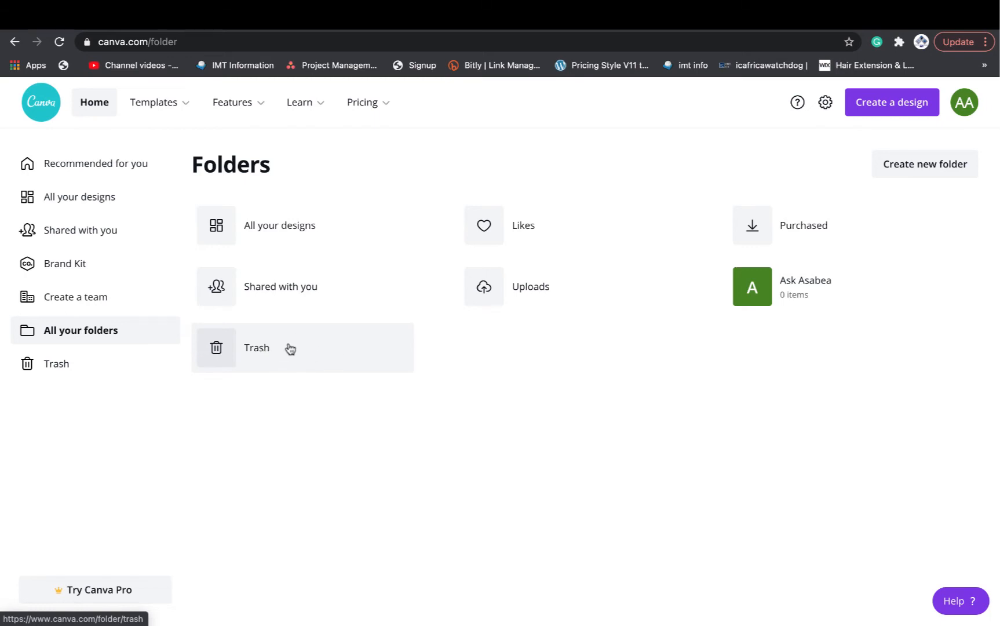
# Step: Look over the template categories and the features overview in the site navigation
pyautogui.moveTo(156, 106)
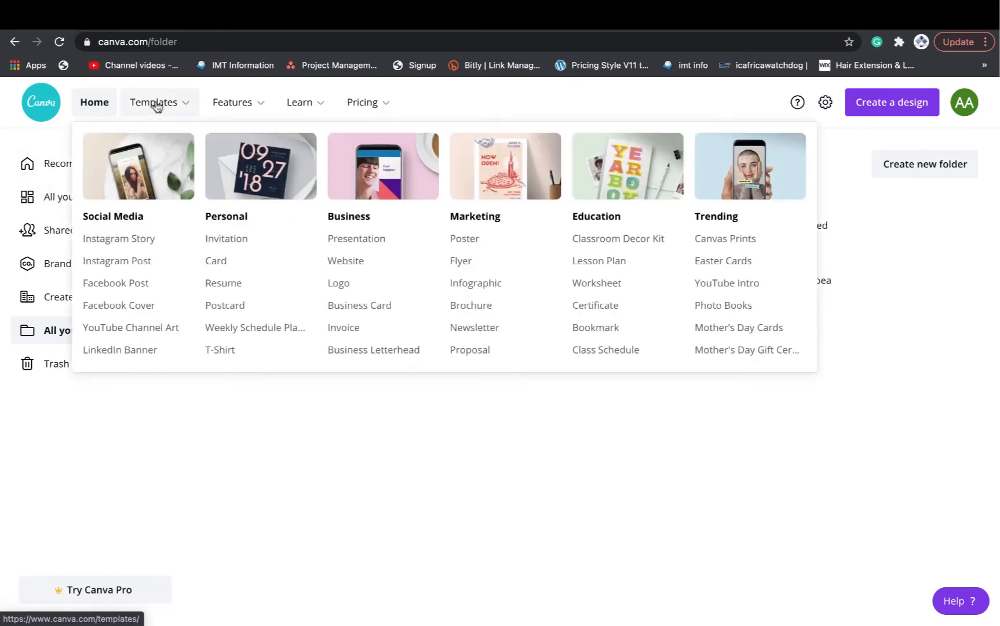
pyautogui.moveTo(343, 115)
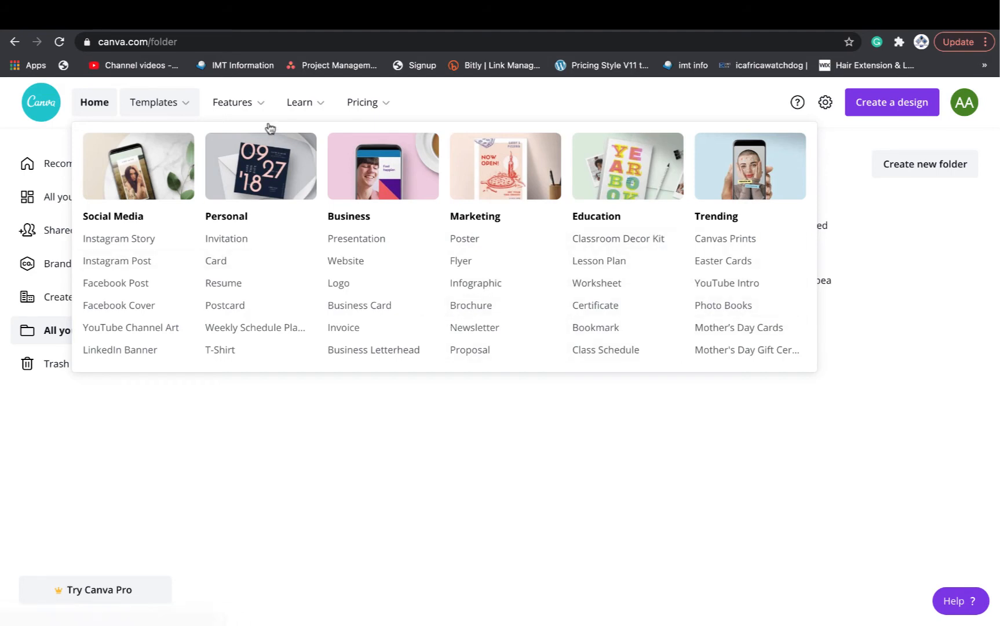
pyautogui.moveTo(262, 104)
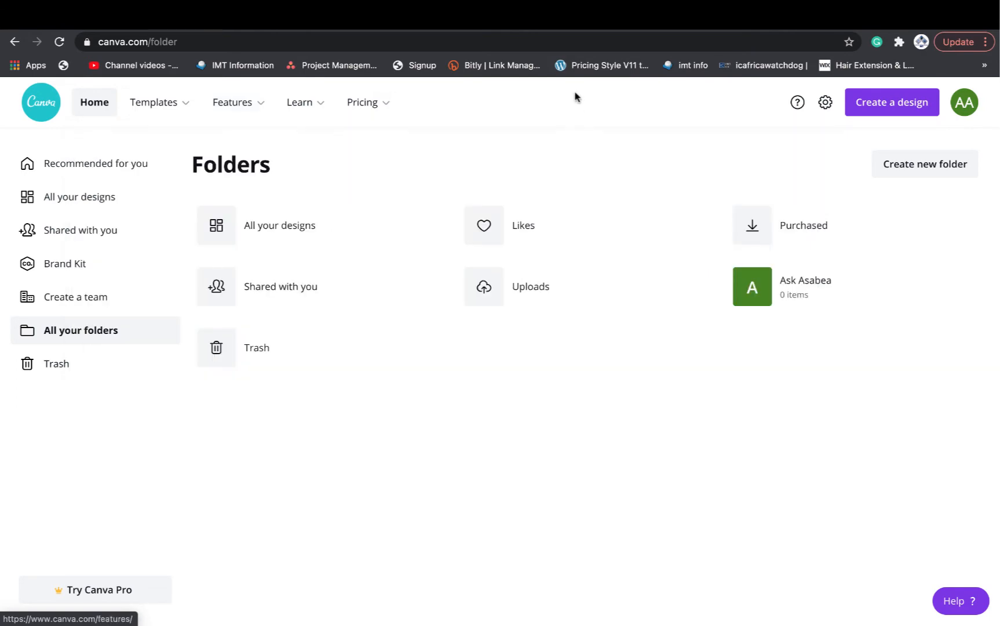
# Step: Switch to the Google Meet call, admit the waiting participant and return to Canva
pyautogui.click(519, 22)
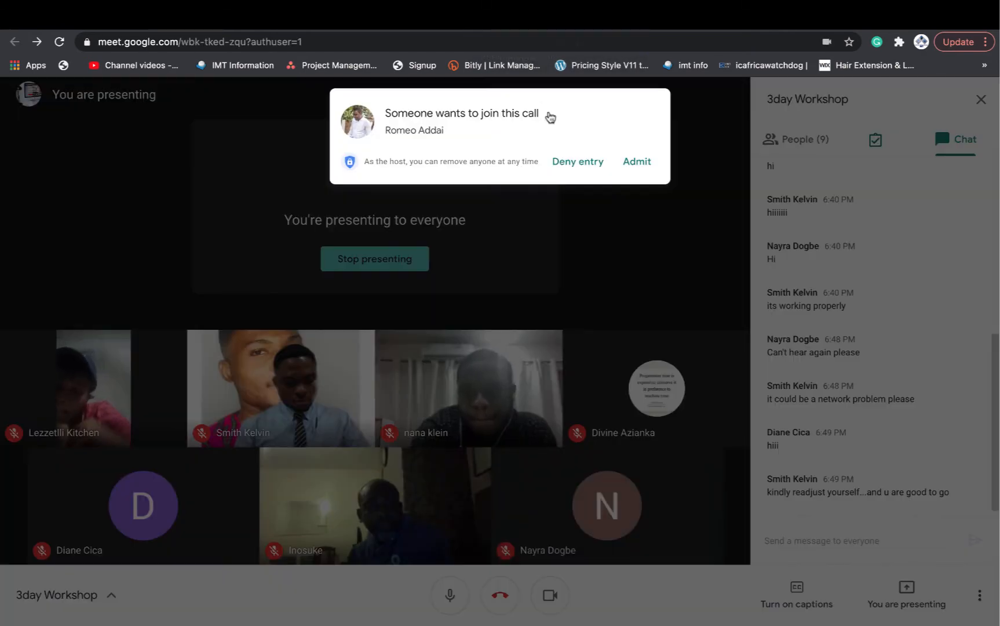
pyautogui.click(637, 162)
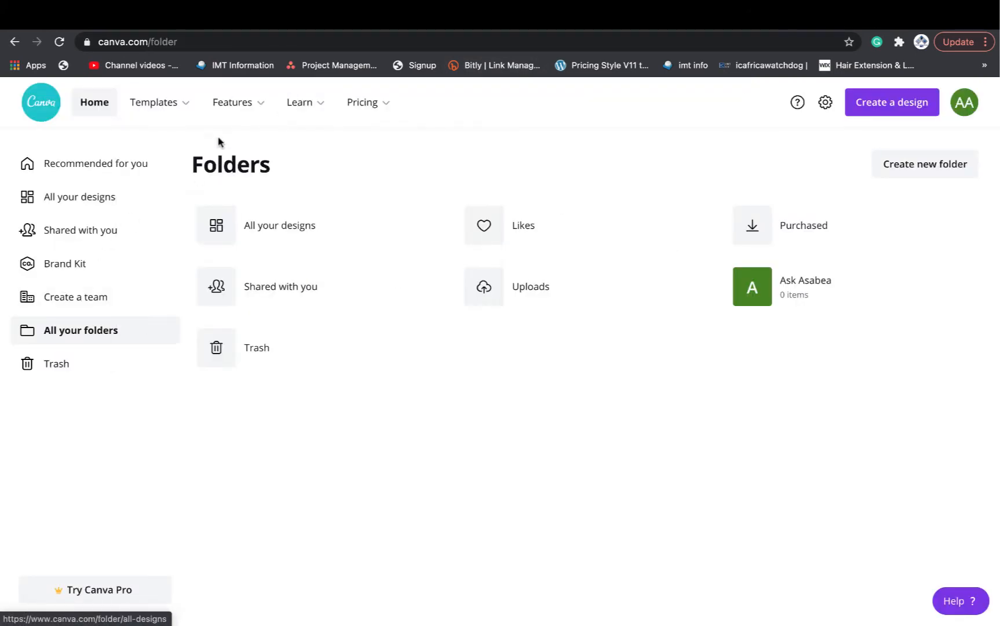
# Step: Look over the courses, tutorials and blog topics under Learn, and the pricing options
pyautogui.moveTo(302, 106)
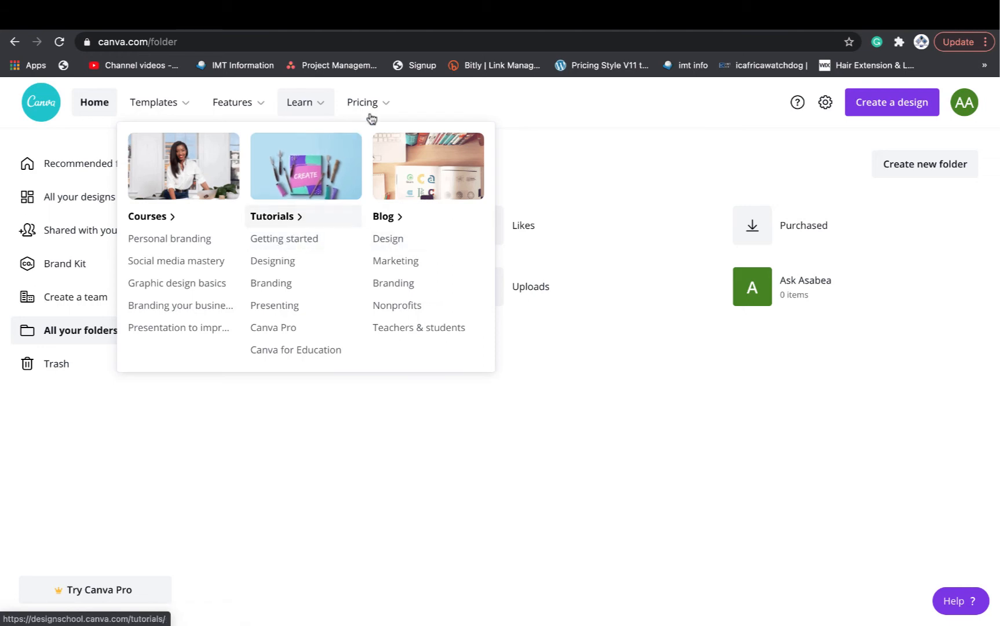
pyautogui.moveTo(377, 108)
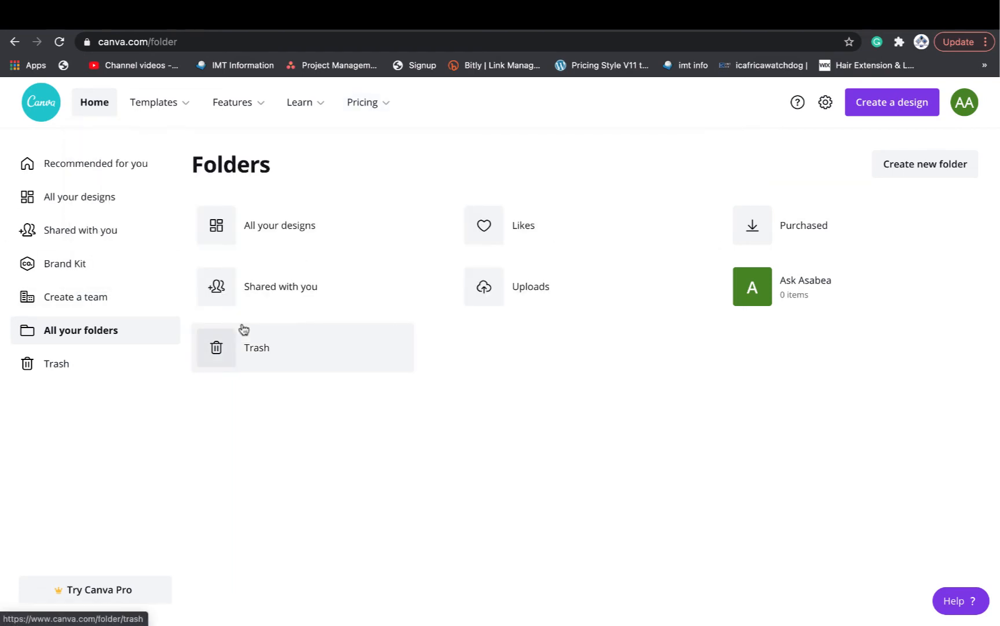
# Step: Open the Instagram Story templates from the social media category and browse the available designs
pyautogui.moveTo(170, 112)
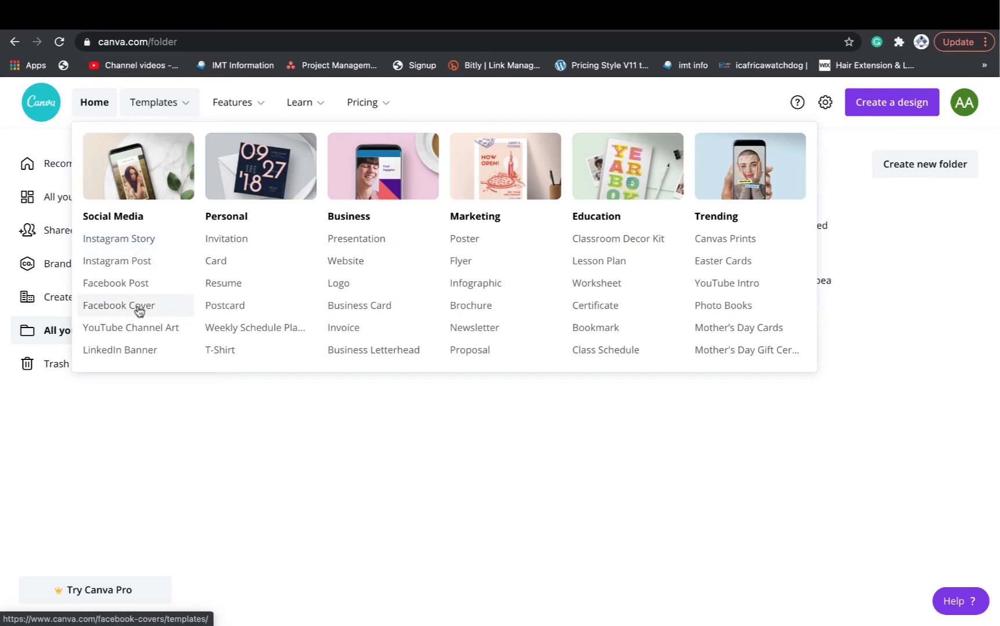
pyautogui.click(143, 243)
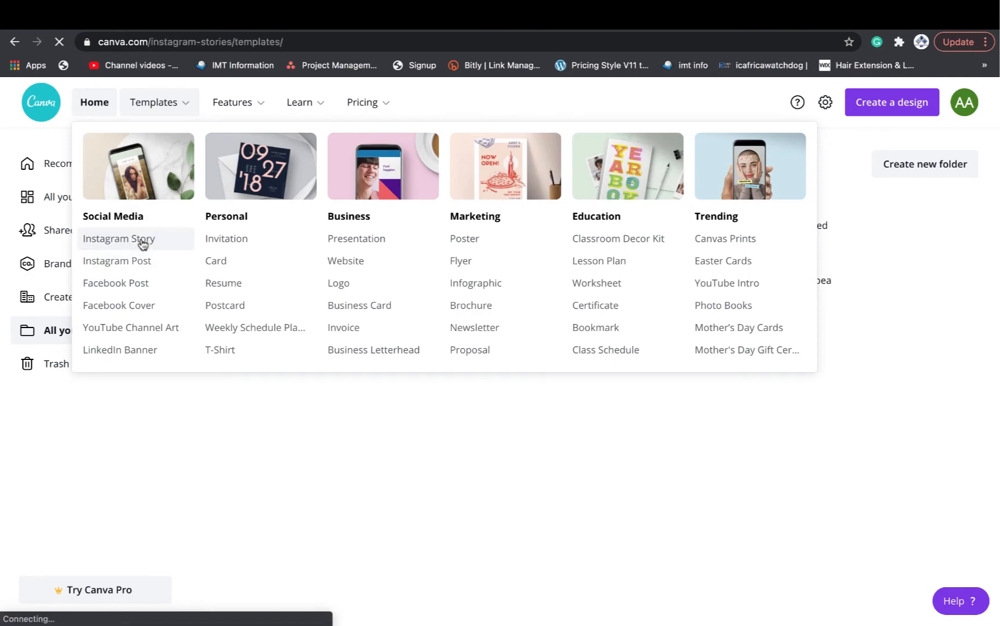
pyautogui.scroll(-4, 443, 431)
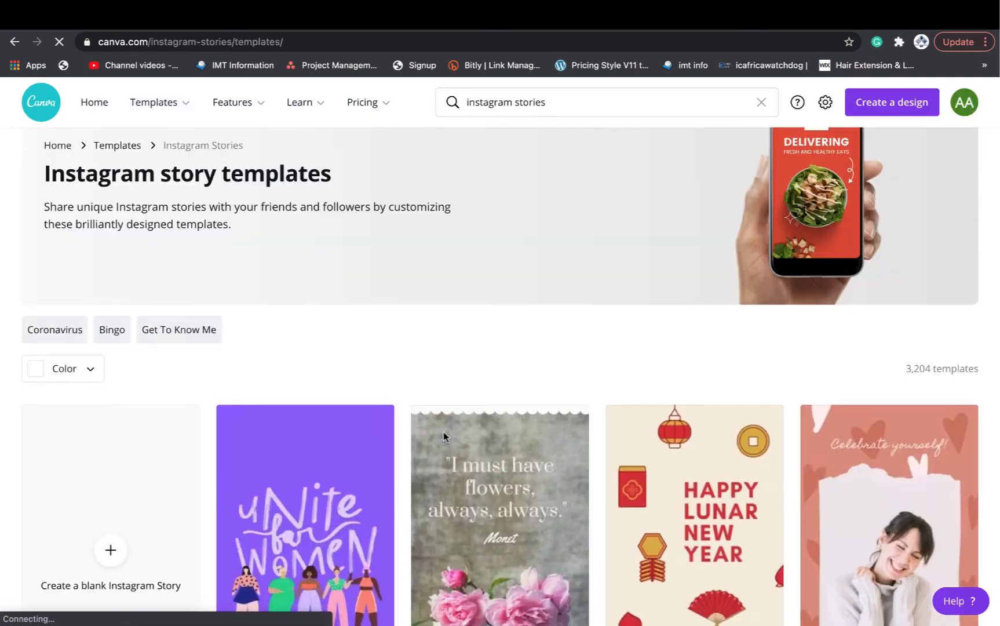
pyautogui.scroll(-6, 443, 431)
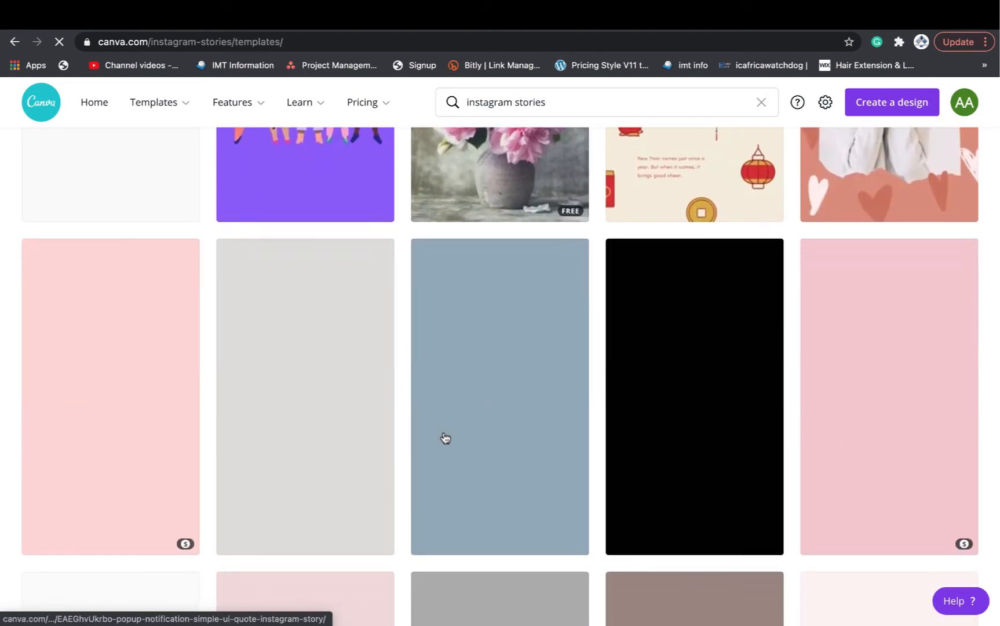
pyautogui.scroll(-5, 609, 459)
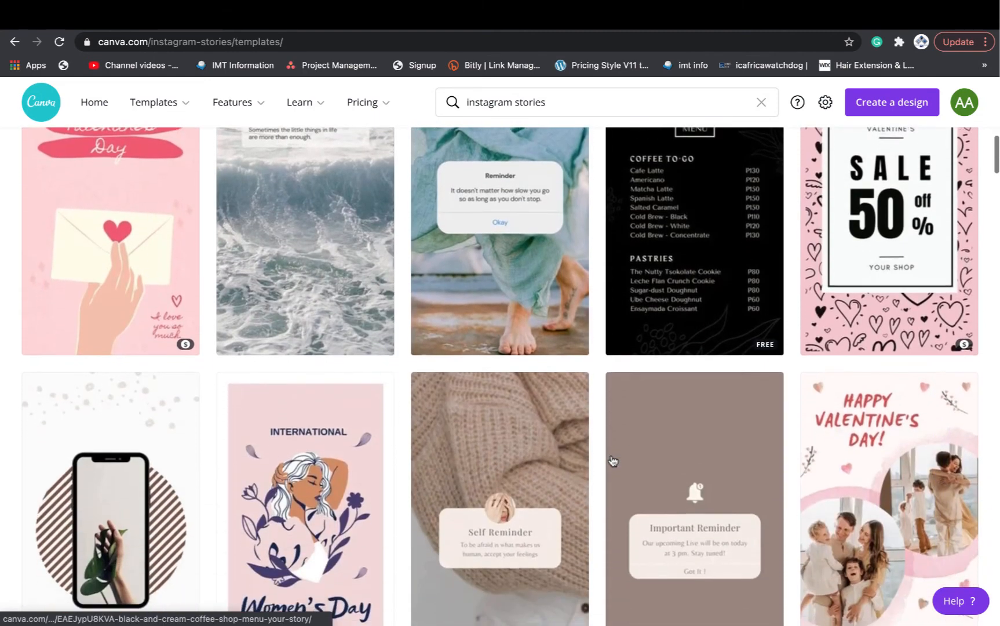
pyautogui.scroll(-5, 613, 461)
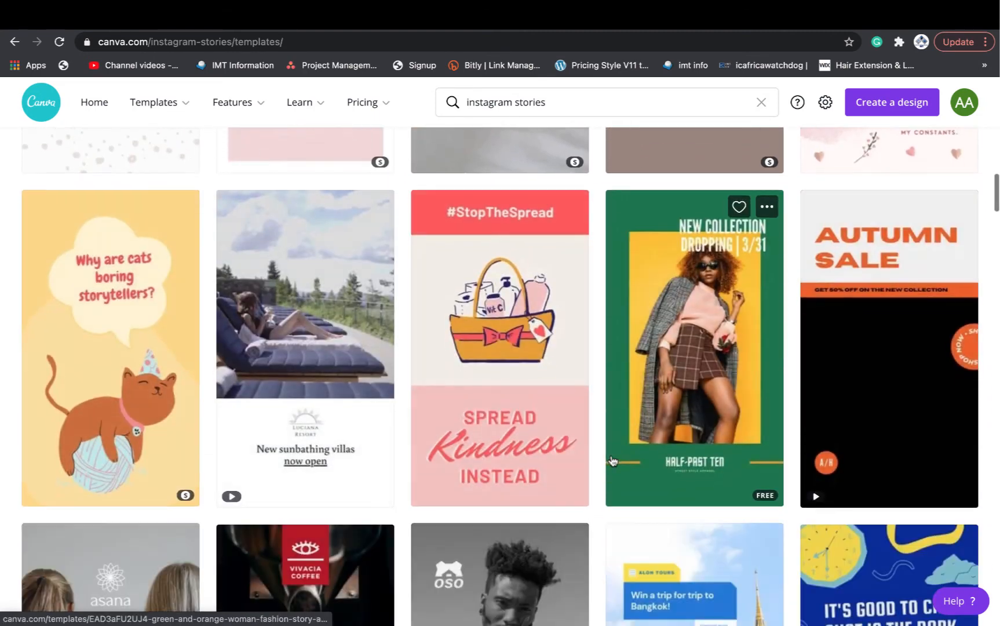
pyautogui.scroll(-3, 612, 461)
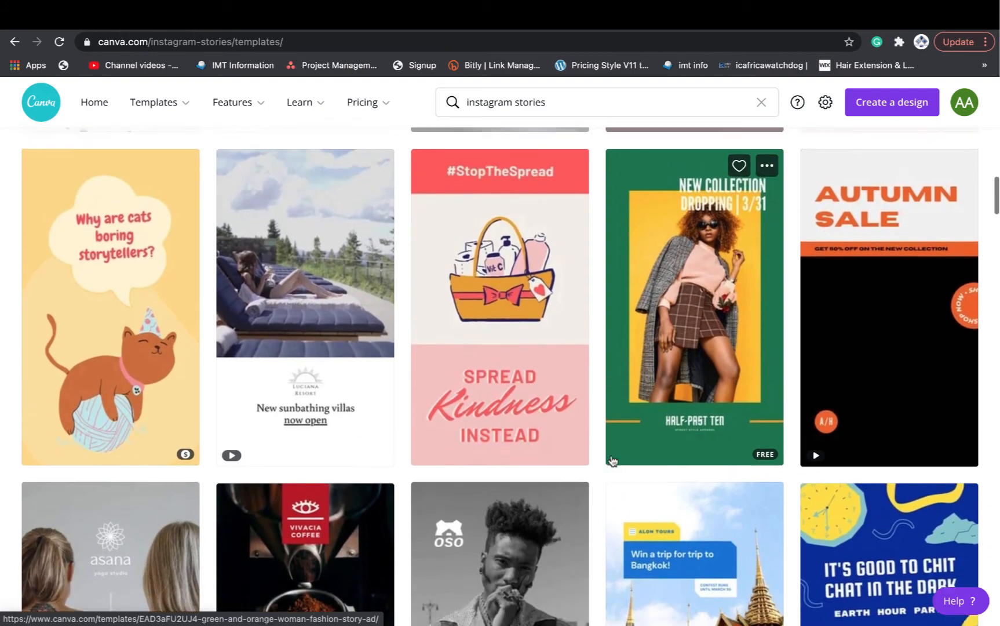
pyautogui.scroll(-6, 613, 461)
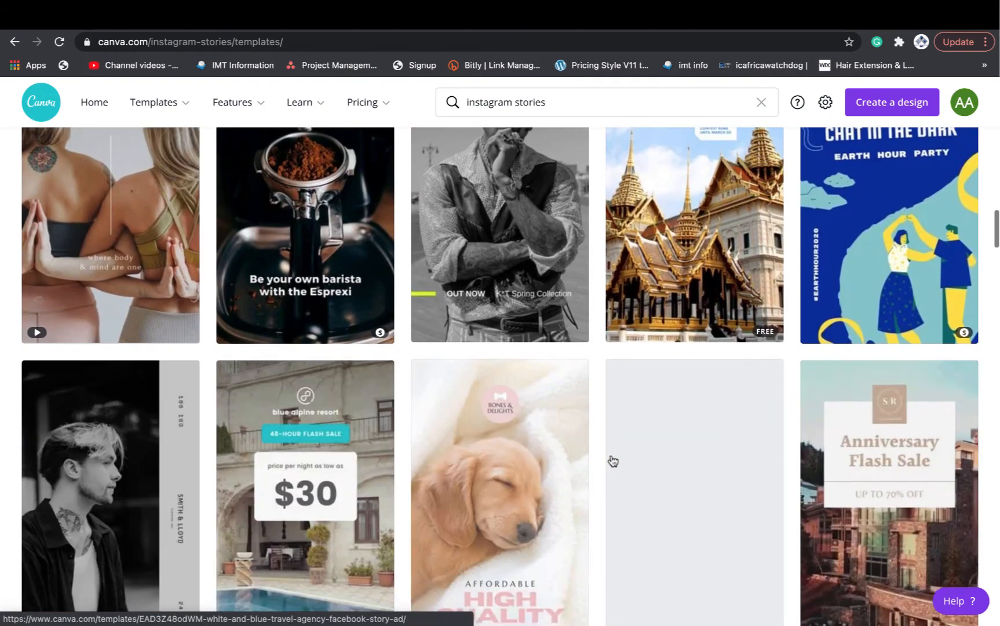
pyautogui.scroll(-3, 613, 461)
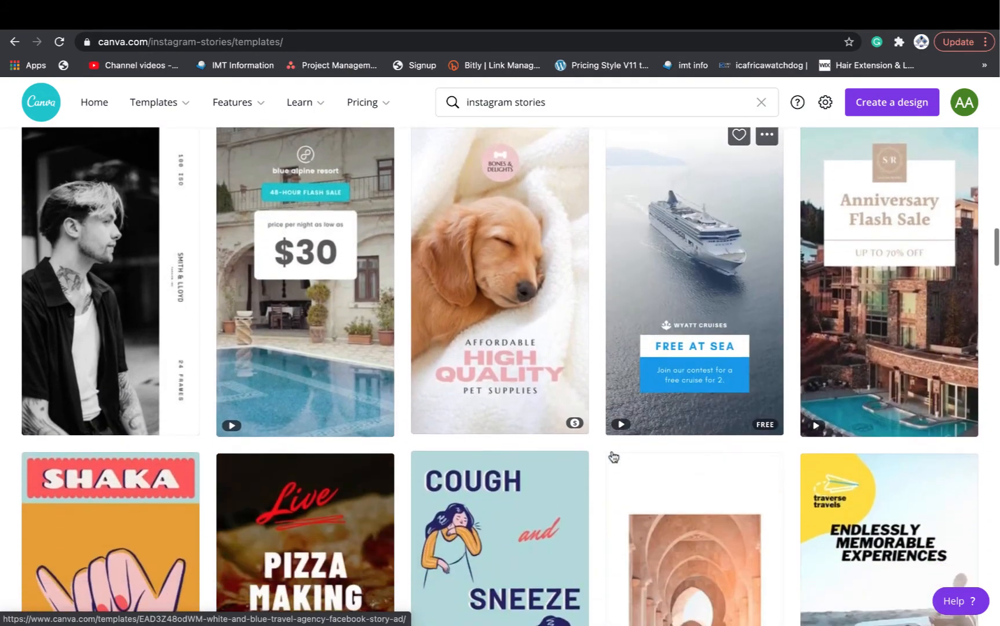
pyautogui.scroll(-5, 614, 457)
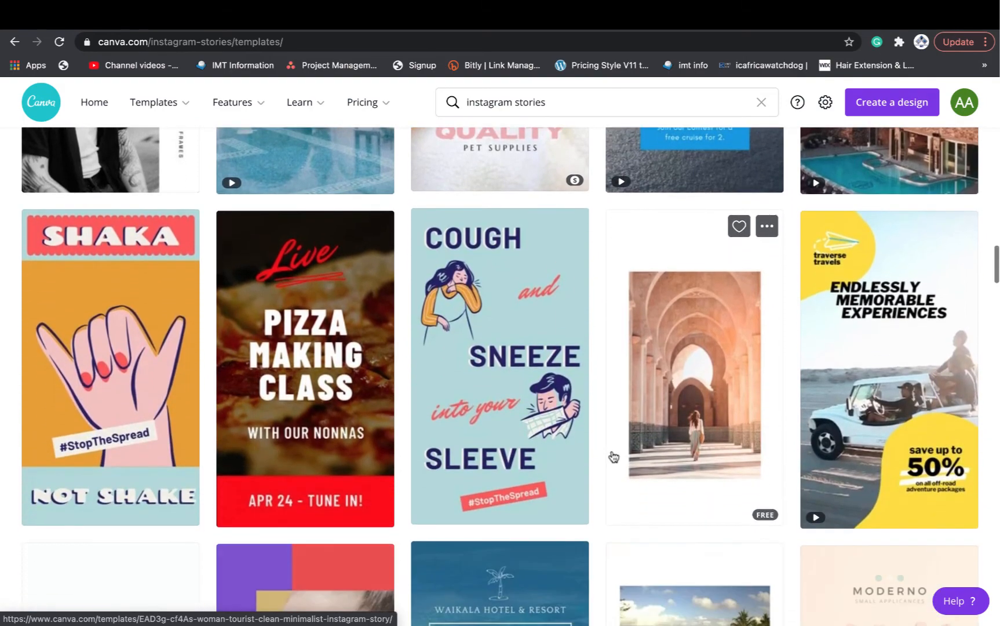
pyautogui.scroll(2, 614, 457)
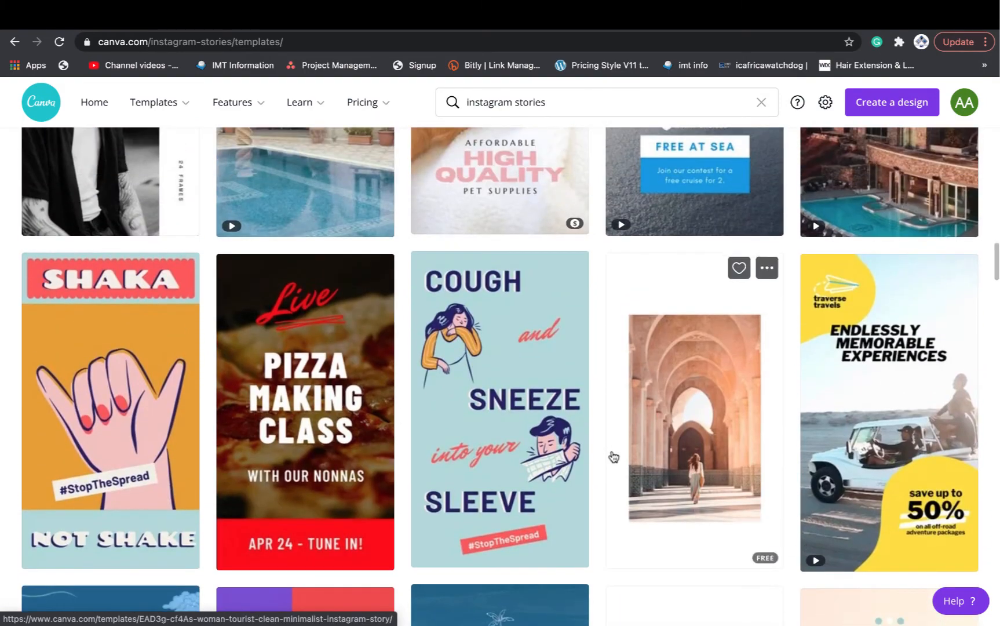
pyautogui.scroll(-3, 614, 458)
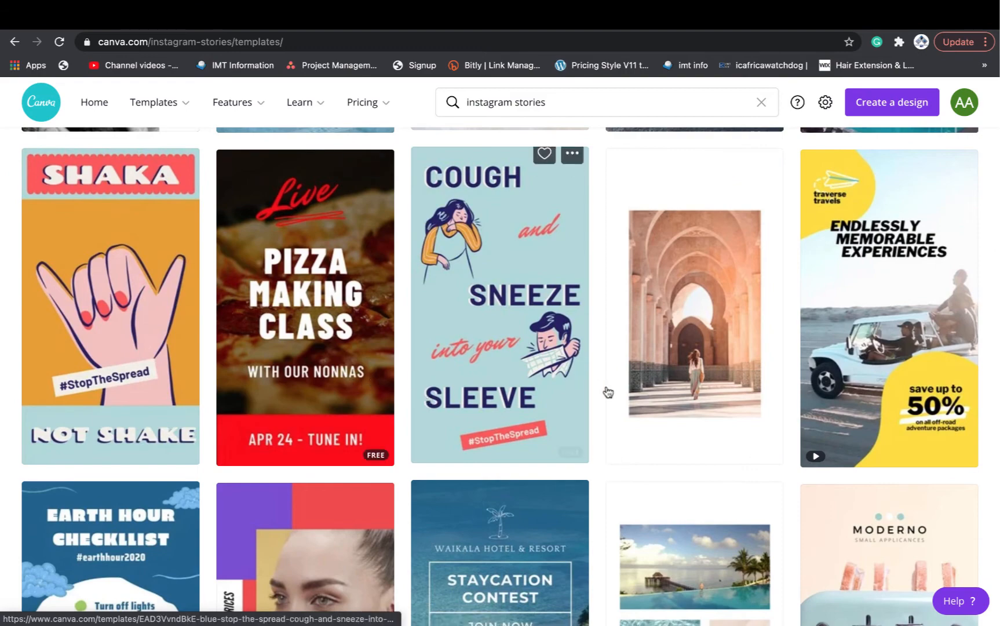
pyautogui.scroll(-8, 608, 393)
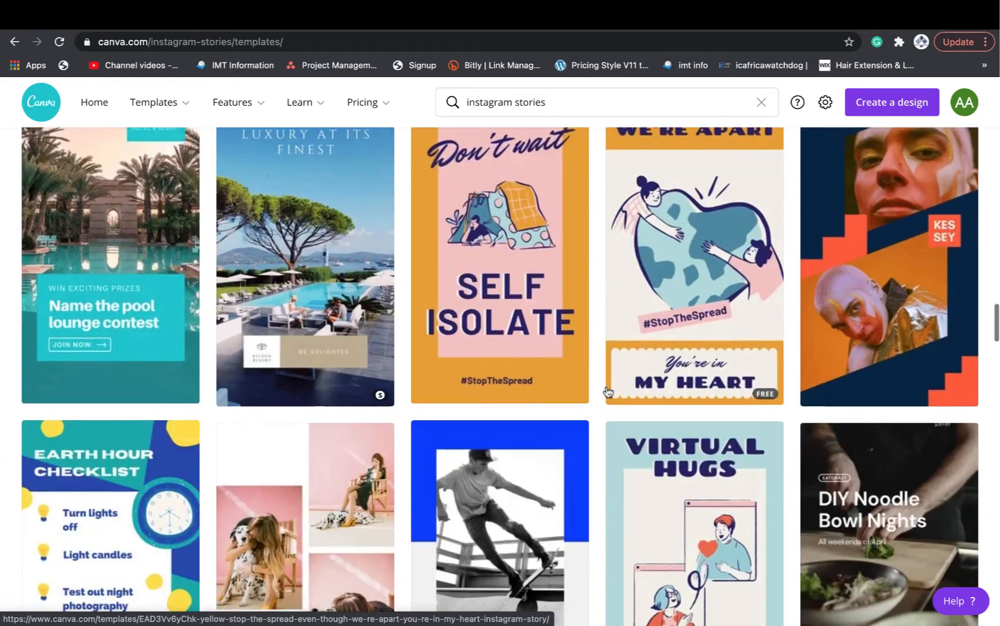
pyautogui.scroll(-5, 608, 392)
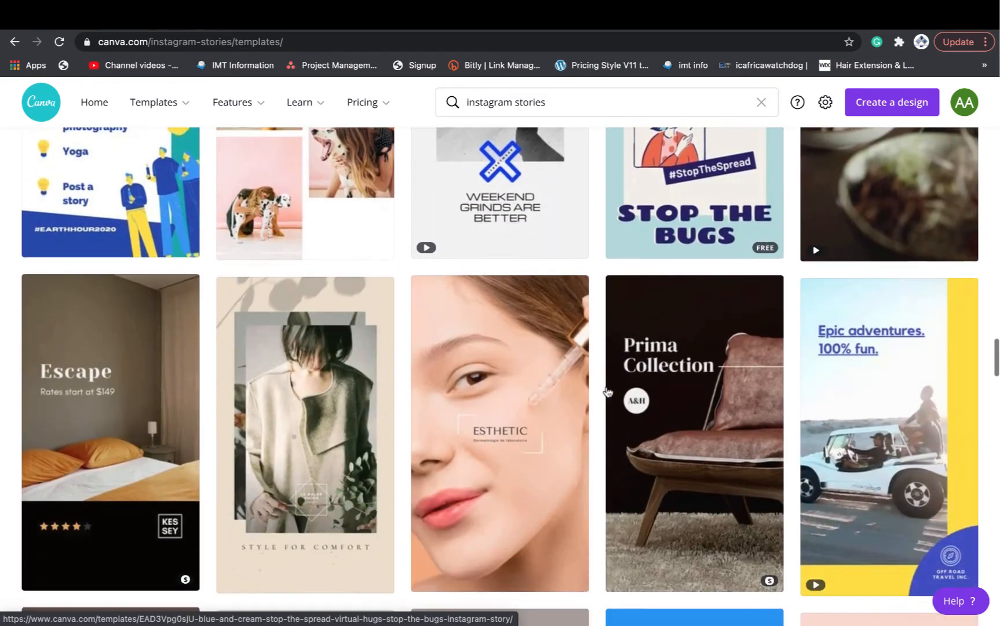
pyautogui.scroll(-5, 608, 392)
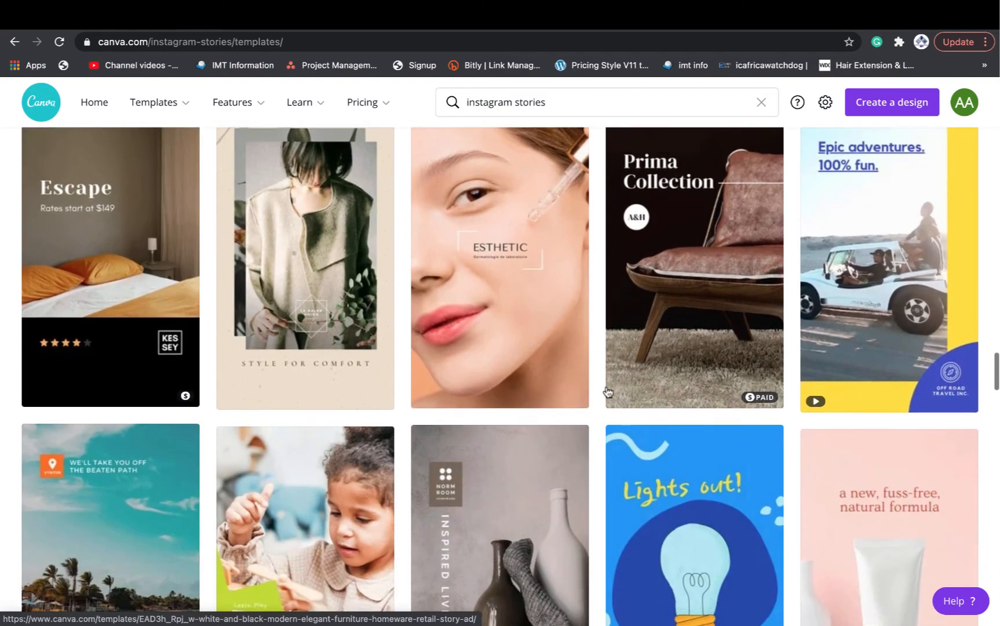
pyautogui.scroll(-5, 608, 392)
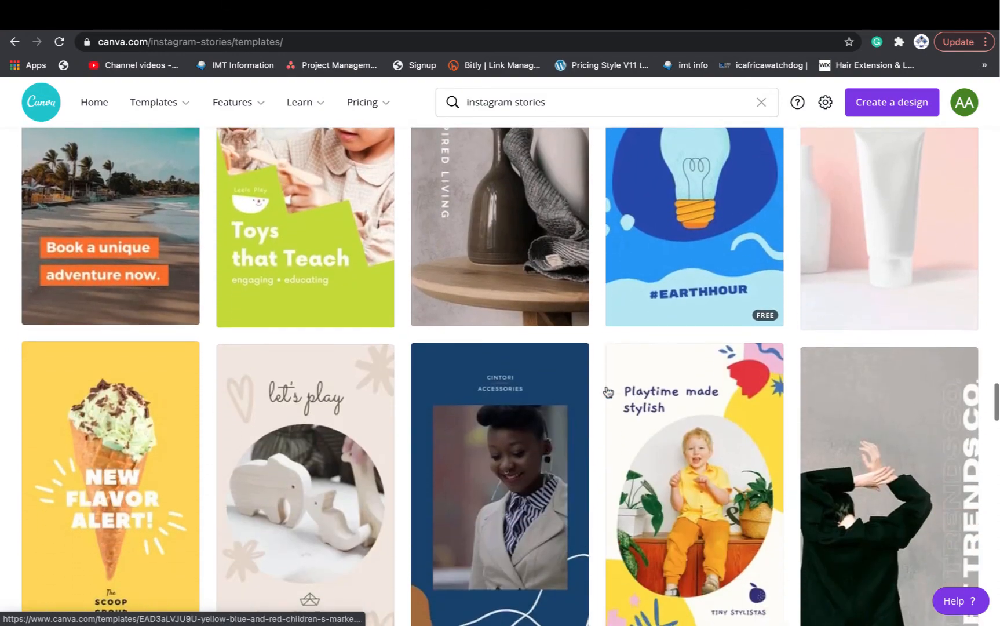
pyautogui.scroll(-10, 608, 393)
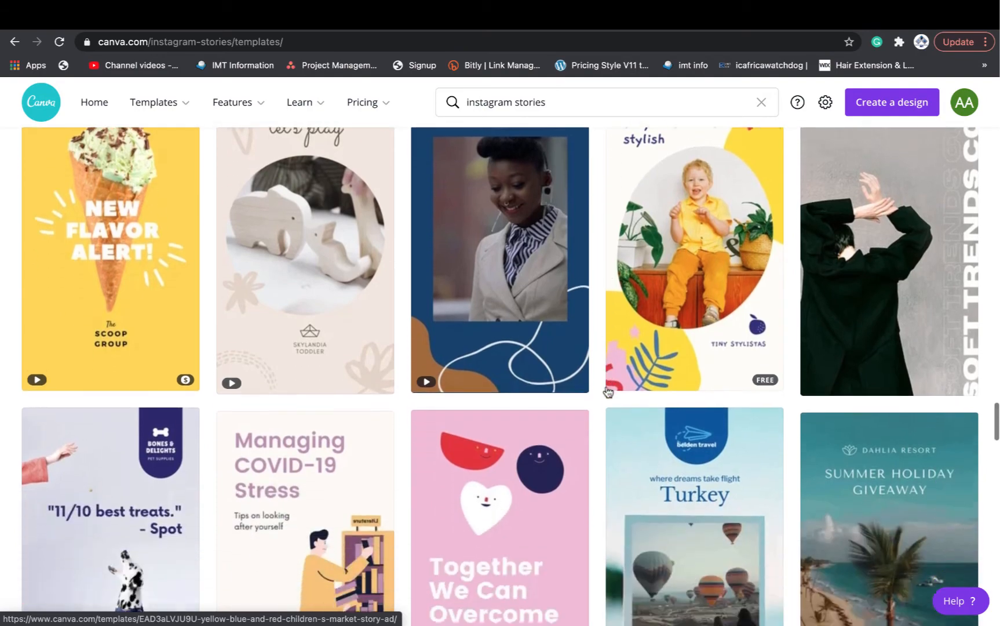
pyautogui.scroll(-5, 608, 392)
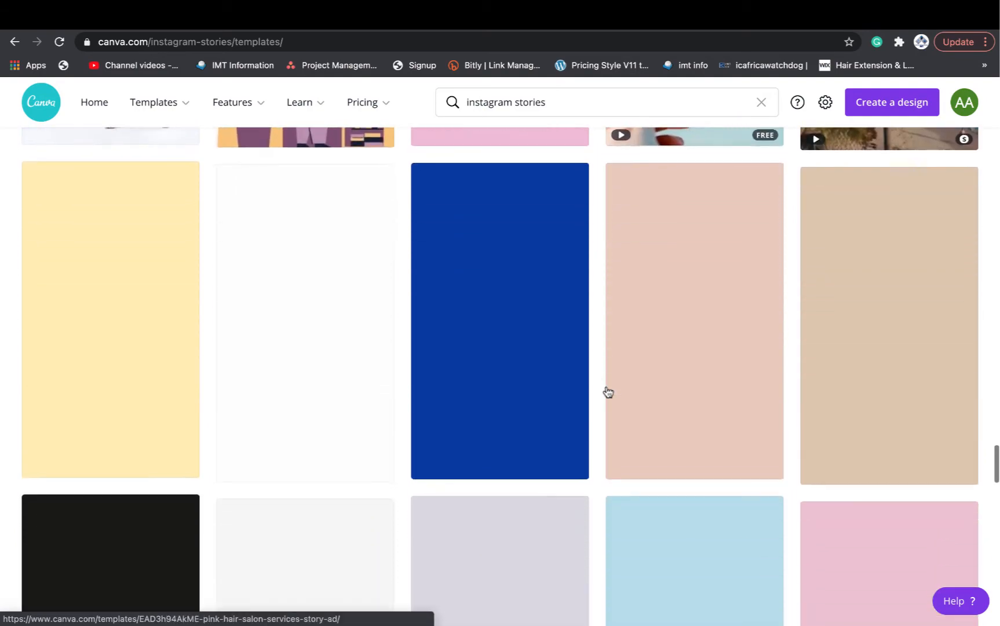
pyautogui.scroll(2, 698, 332)
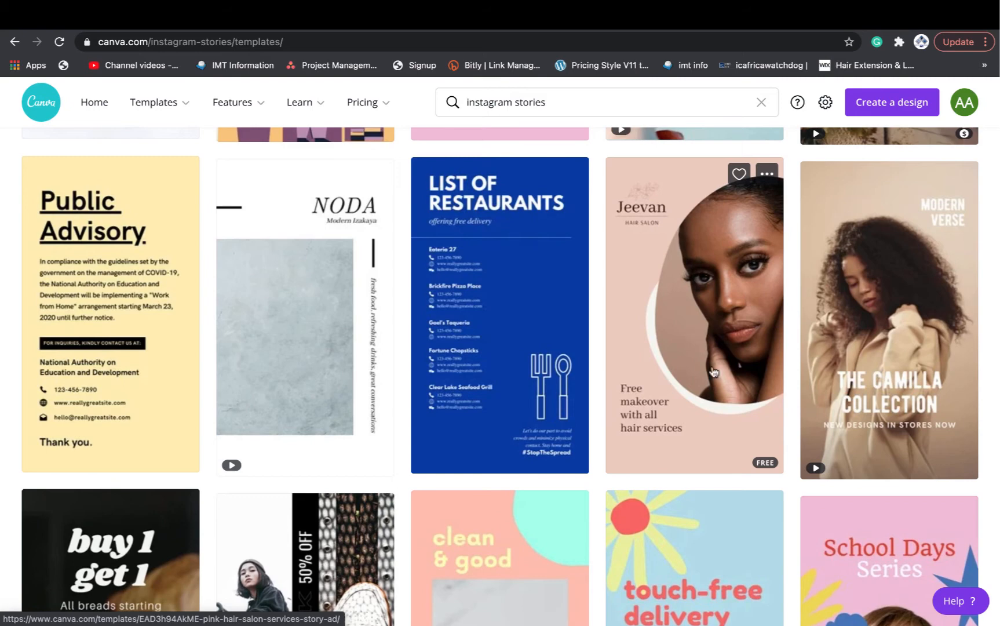
# Step: Open the Pink Hair Salon Services Story Ad template and start a design from it
pyautogui.scroll(-2, 719, 364)
pyautogui.click(704, 292)
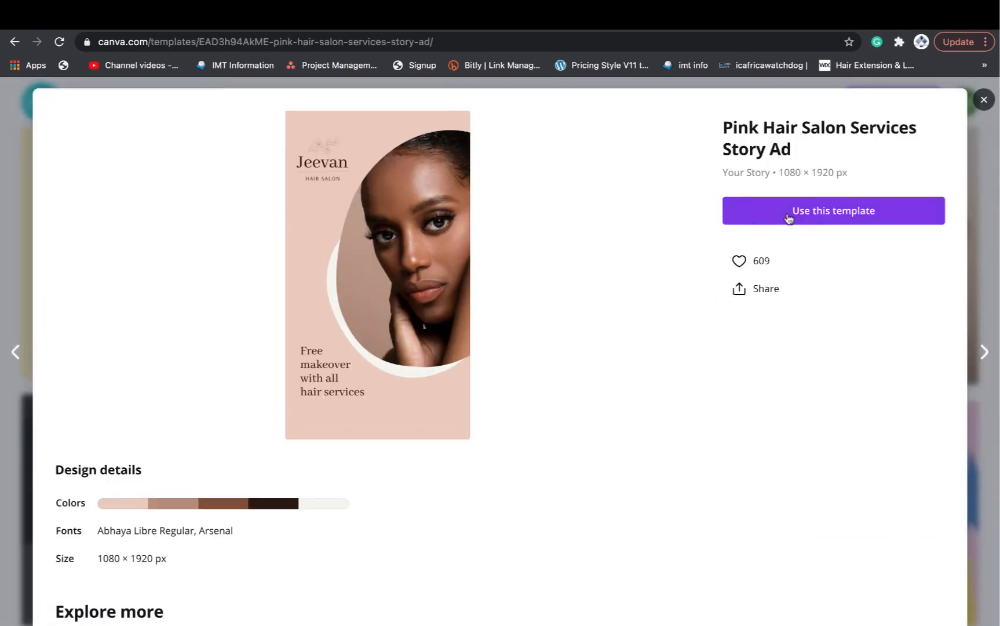
pyautogui.click(822, 217)
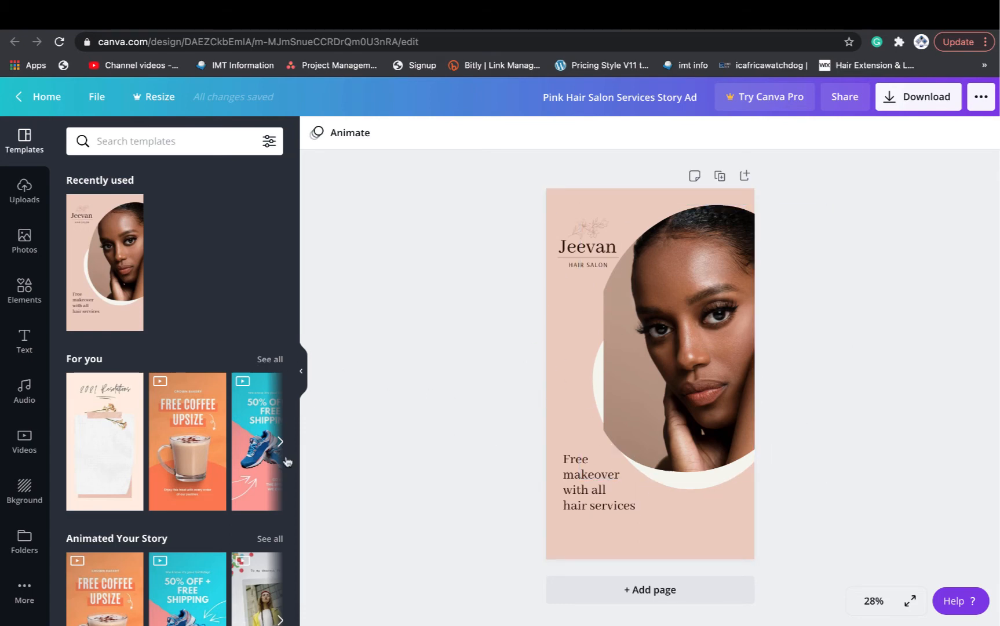
# Step: Look through the suggested, animated and general story templates available within the design editor
pyautogui.scroll(-2, 139, 498)
pyautogui.scroll(-12, 142, 507)
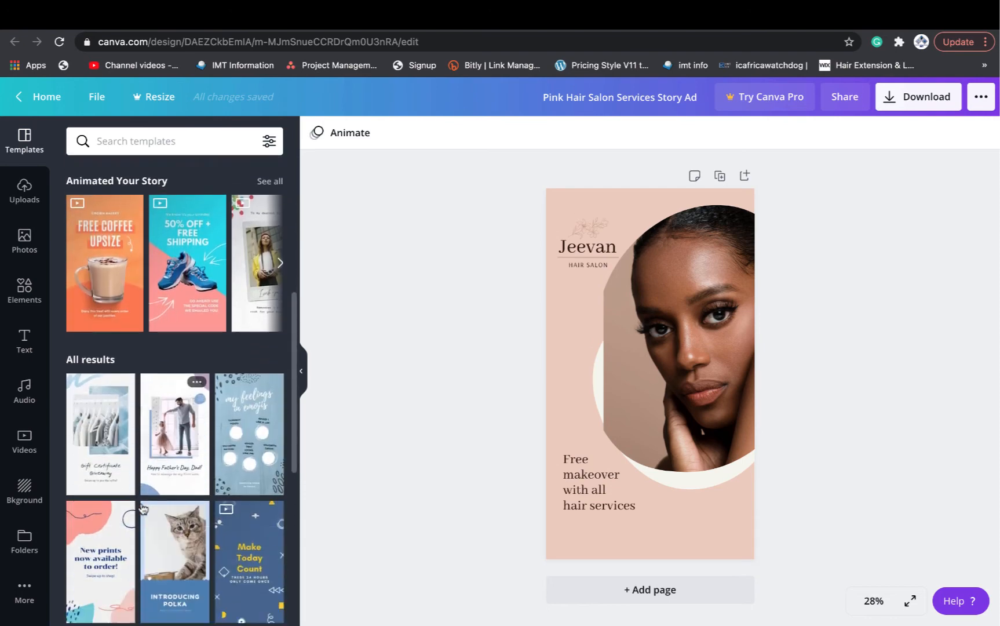
pyautogui.scroll(-1, 141, 502)
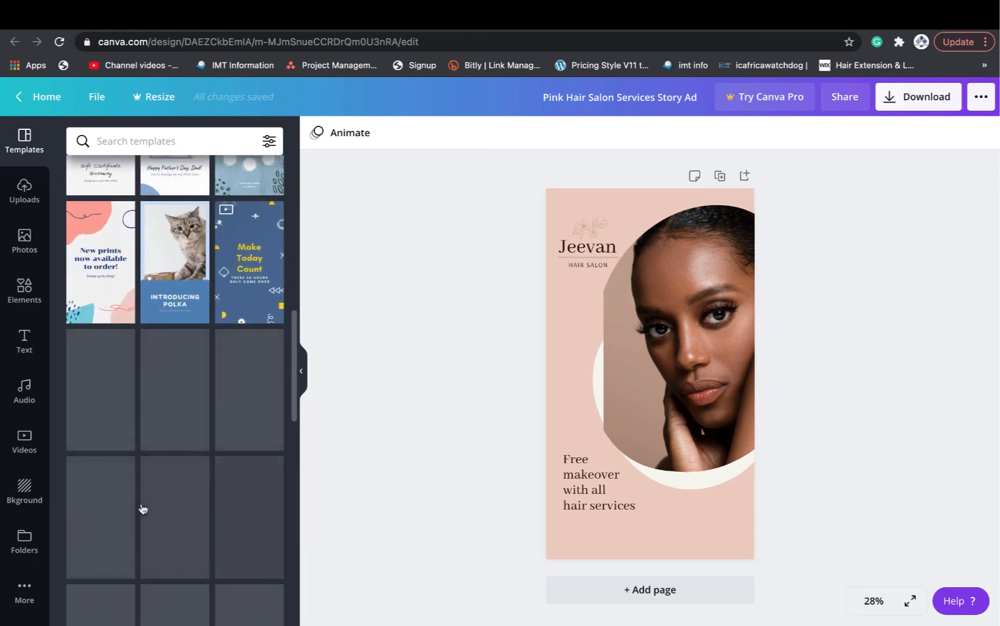
pyautogui.scroll(-3, 141, 503)
pyautogui.scroll(10, 142, 509)
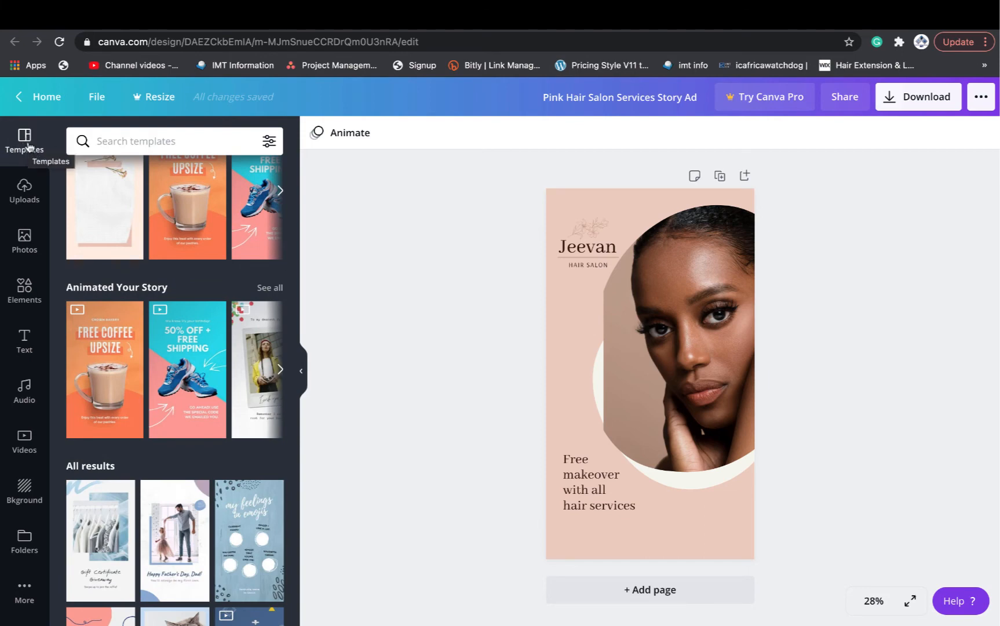
pyautogui.scroll(-15, 191, 453)
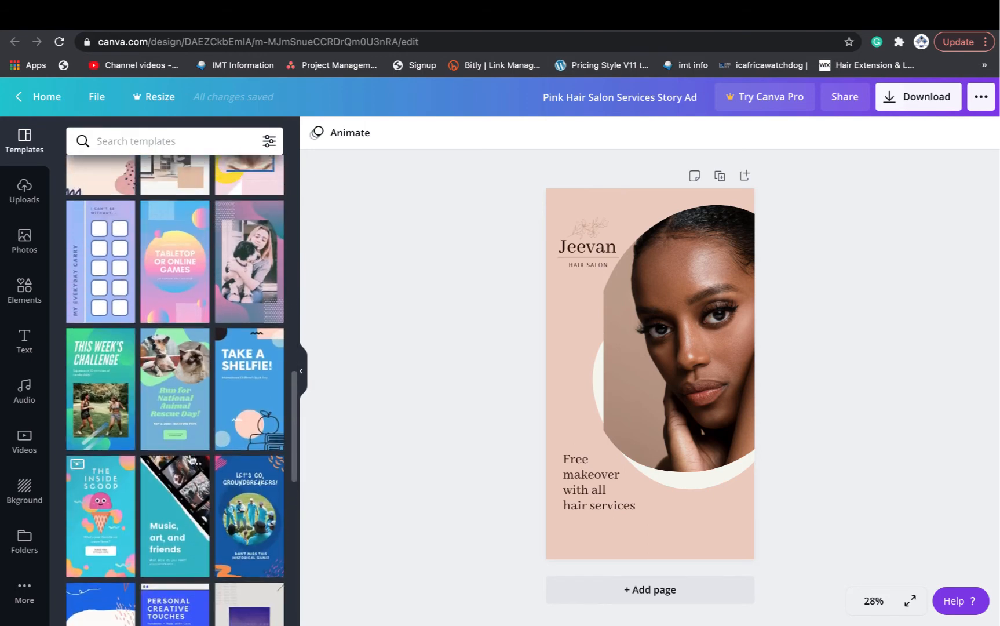
pyautogui.scroll(-4, 190, 453)
pyautogui.scroll(-6, 191, 460)
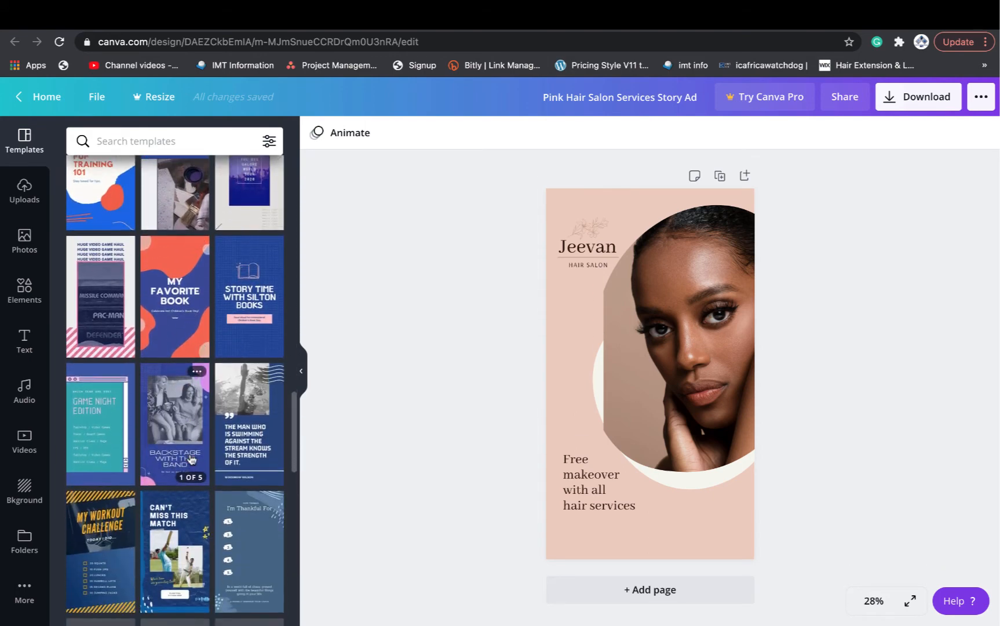
pyautogui.scroll(-2, 191, 460)
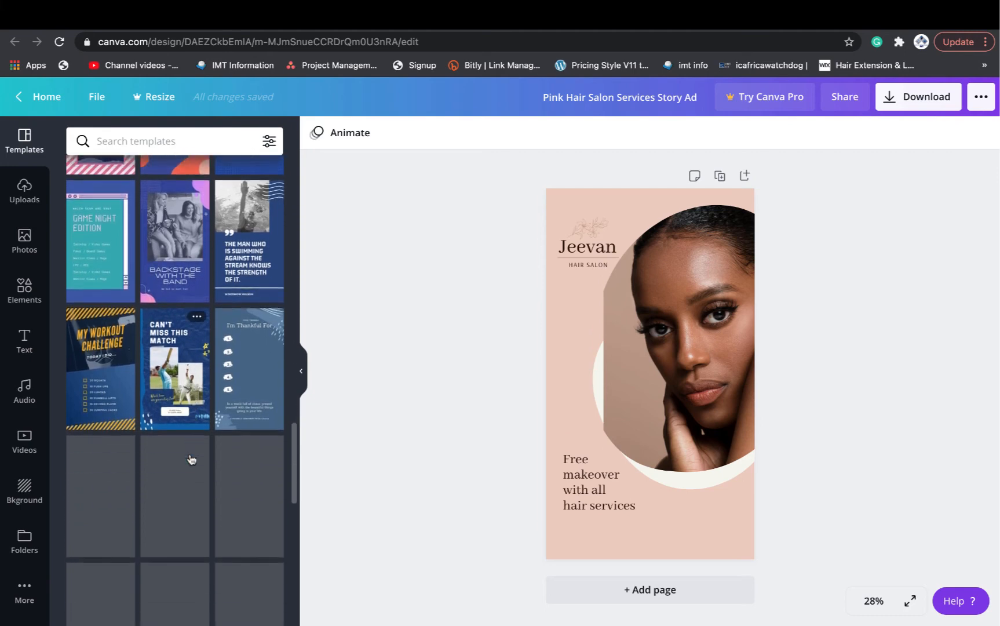
pyautogui.scroll(5, 192, 459)
pyautogui.scroll(2, 191, 460)
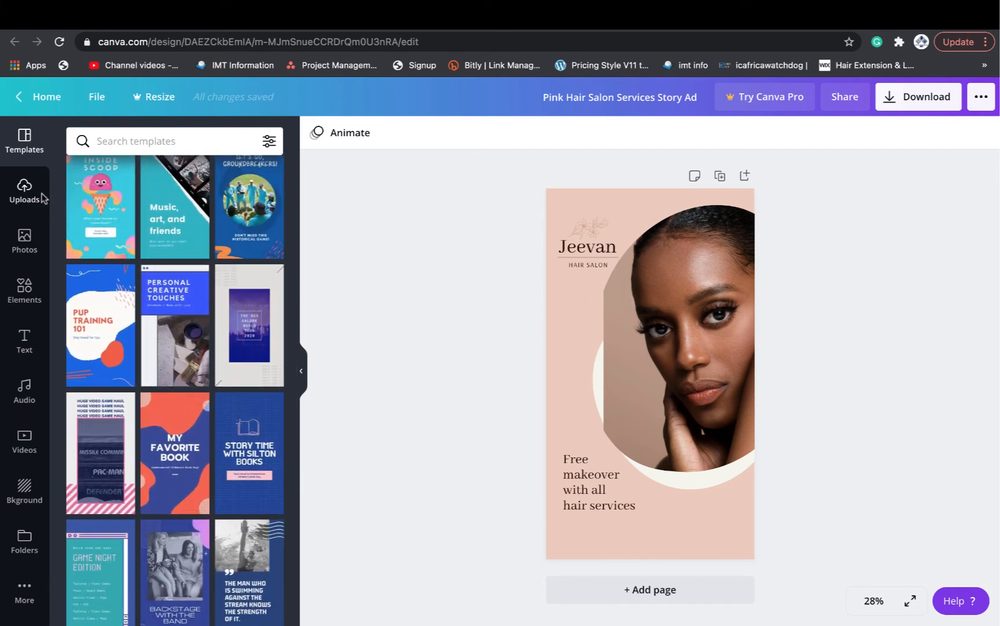
# Step: Upload canva-logo-1.jpg from the AA Workshop folder on the device and place it in the story's large photo frame
pyautogui.click(23, 194)
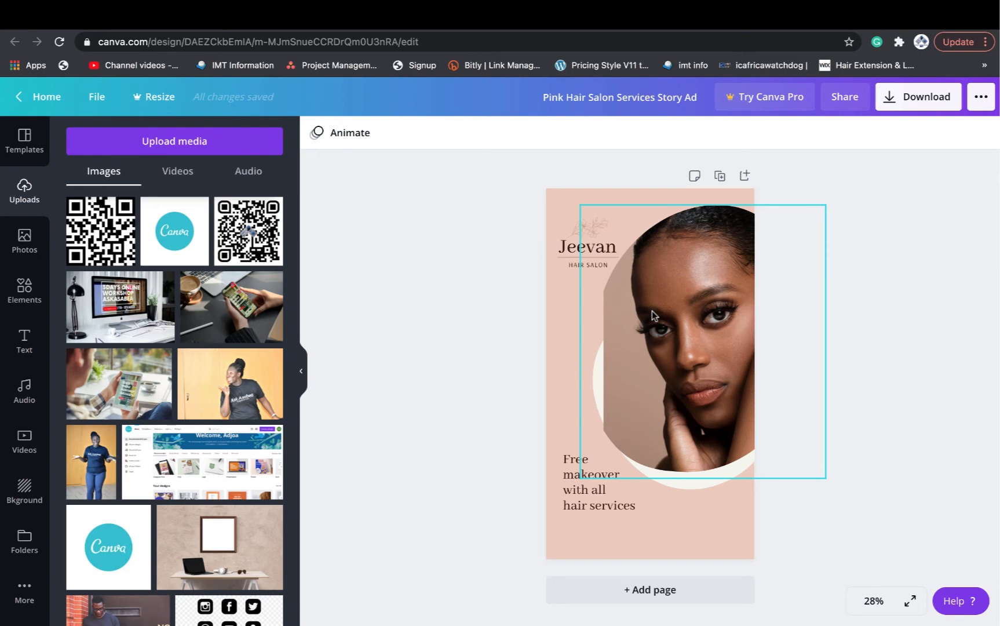
pyautogui.click(174, 142)
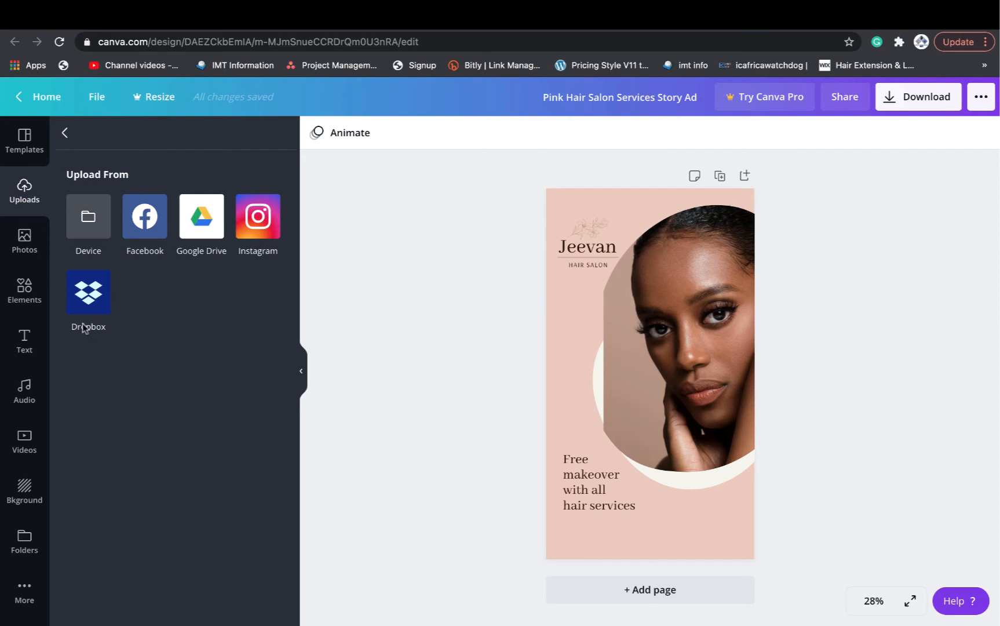
pyautogui.click(87, 226)
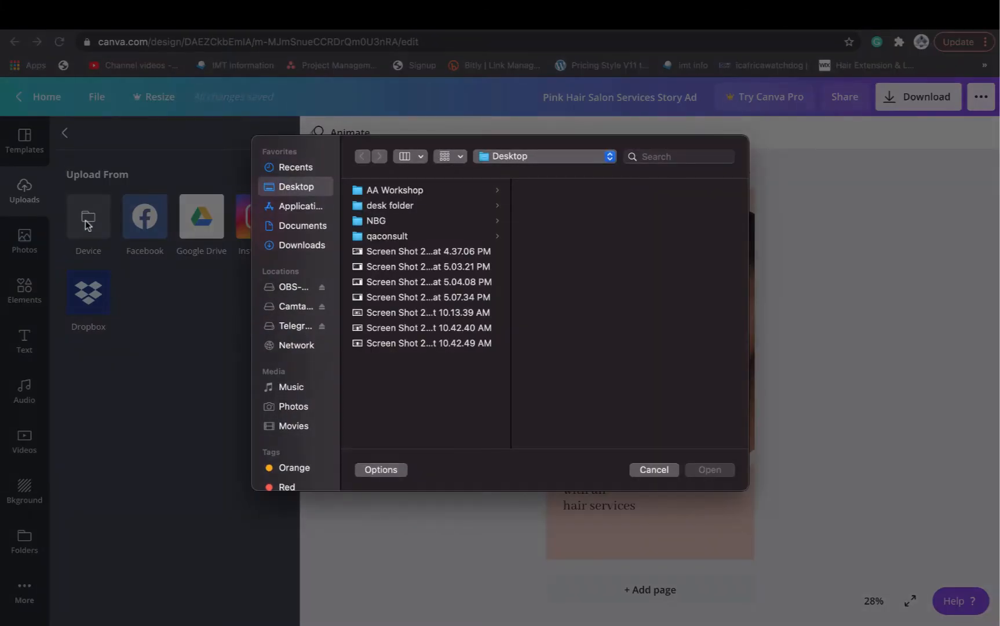
pyautogui.click(393, 195)
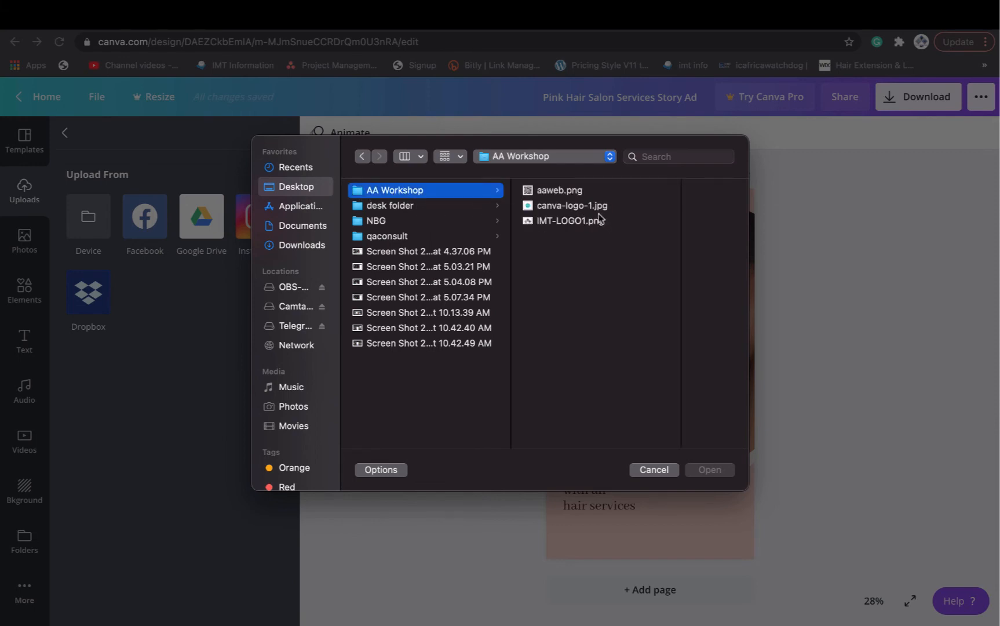
pyautogui.click(568, 210)
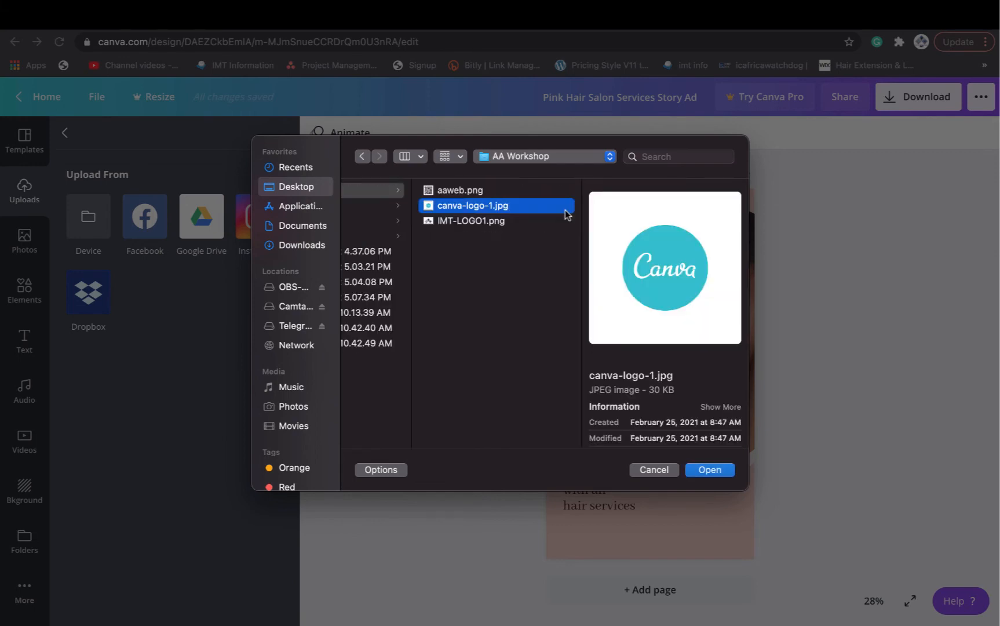
pyautogui.click(708, 472)
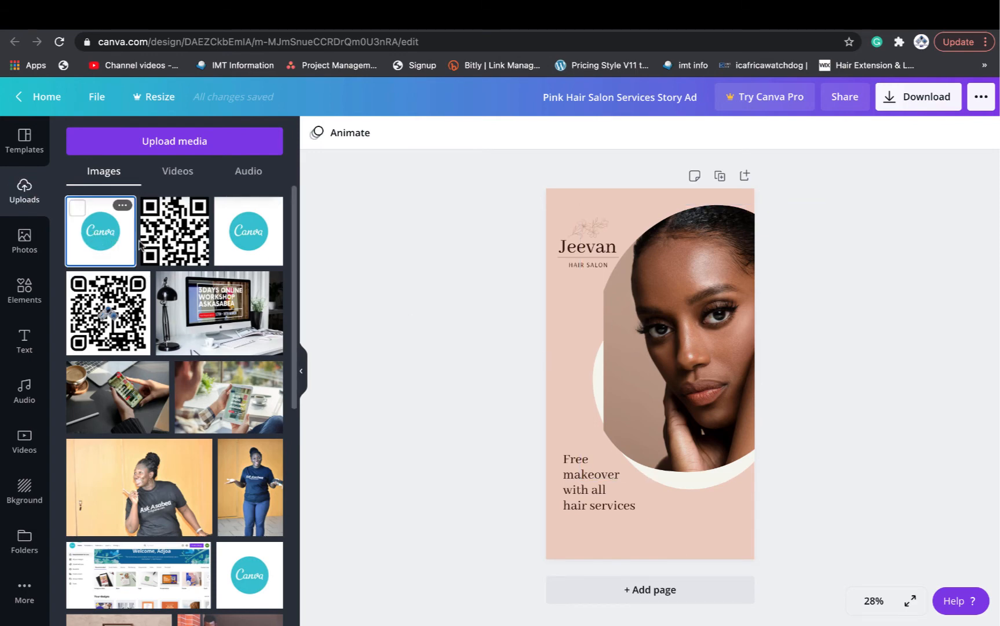
pyautogui.moveTo(95, 235); pyautogui.dragTo(625, 346)
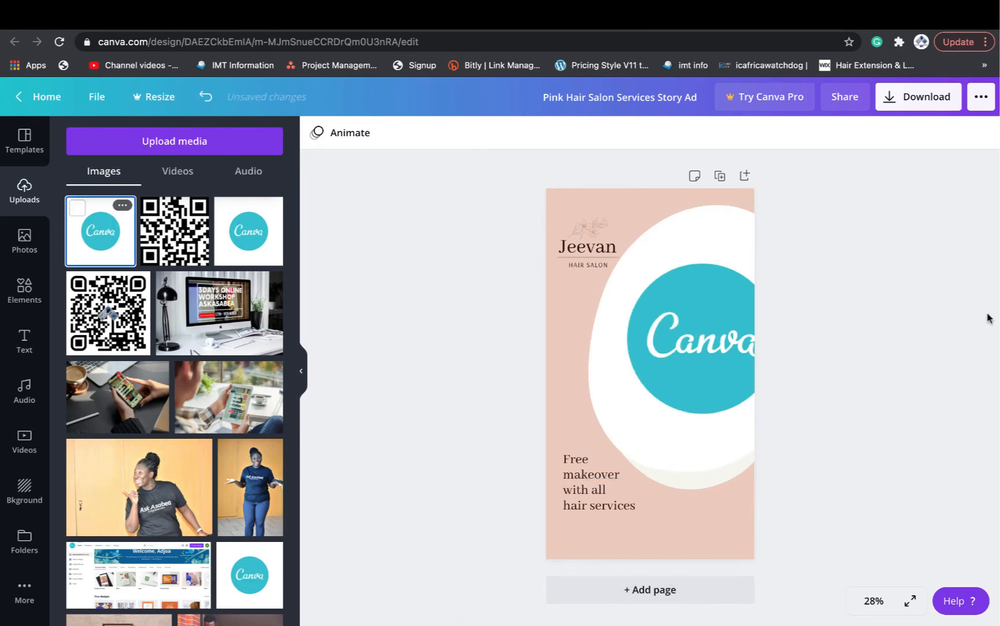
# Step: Find the bathroom interior photo among the uploaded images and place it in the photo frame instead of the Canva logo
pyautogui.scroll(-15, 242, 481)
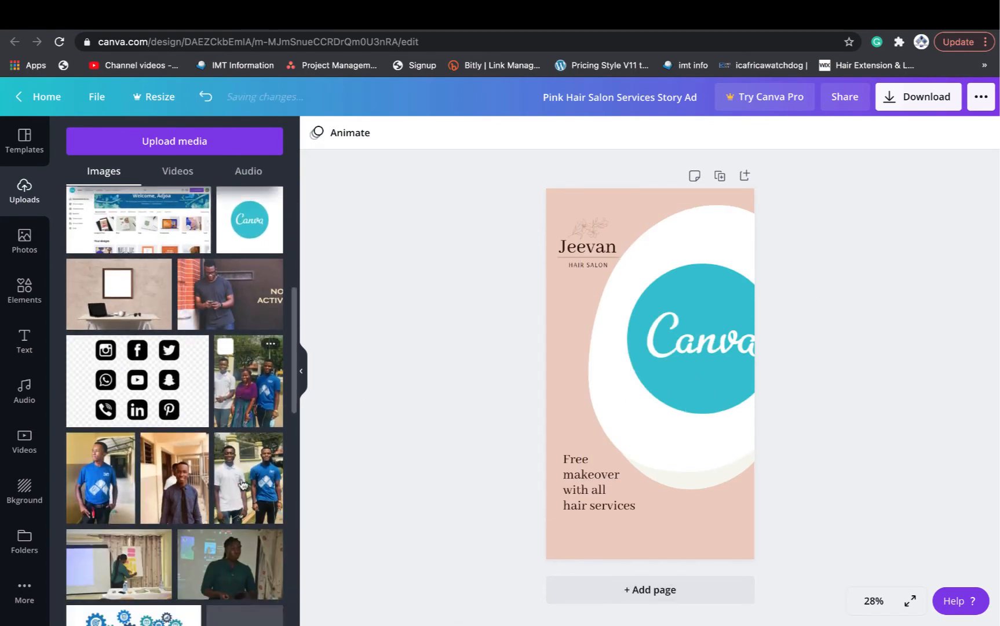
pyautogui.scroll(-15, 242, 483)
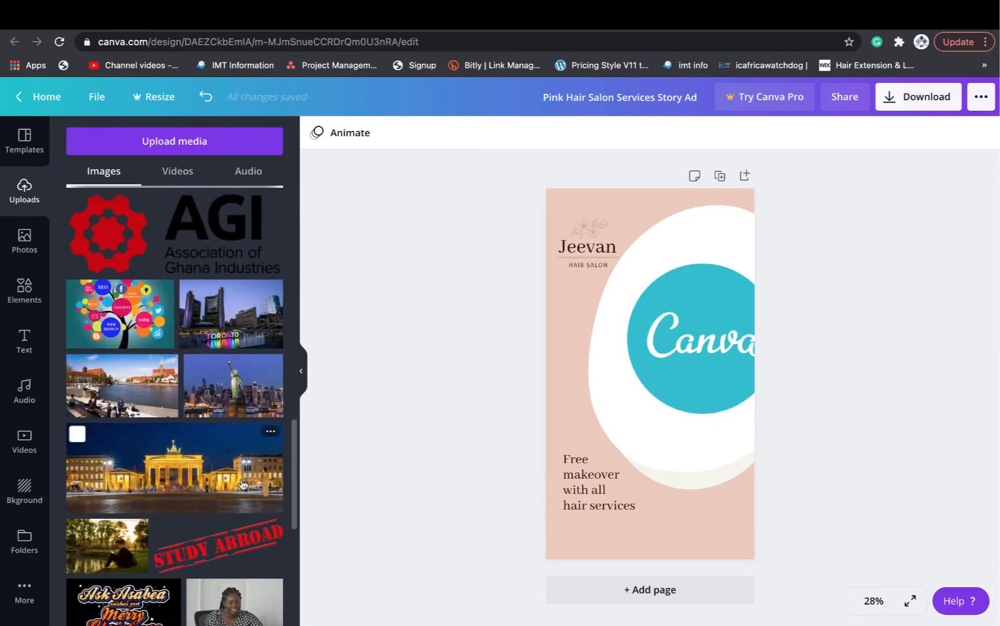
pyautogui.scroll(-2, 242, 484)
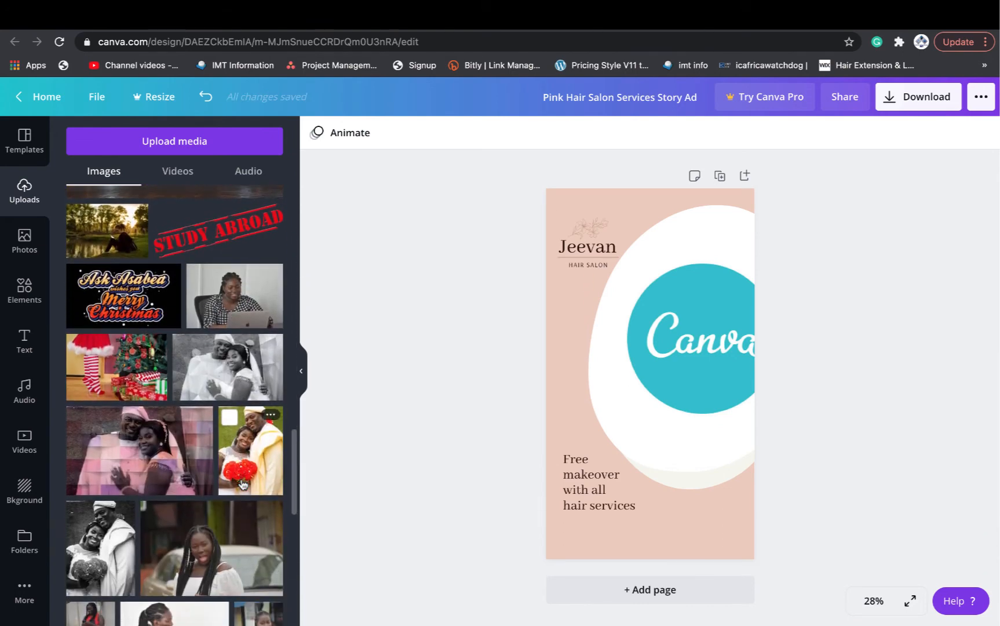
pyautogui.scroll(-1, 209, 548)
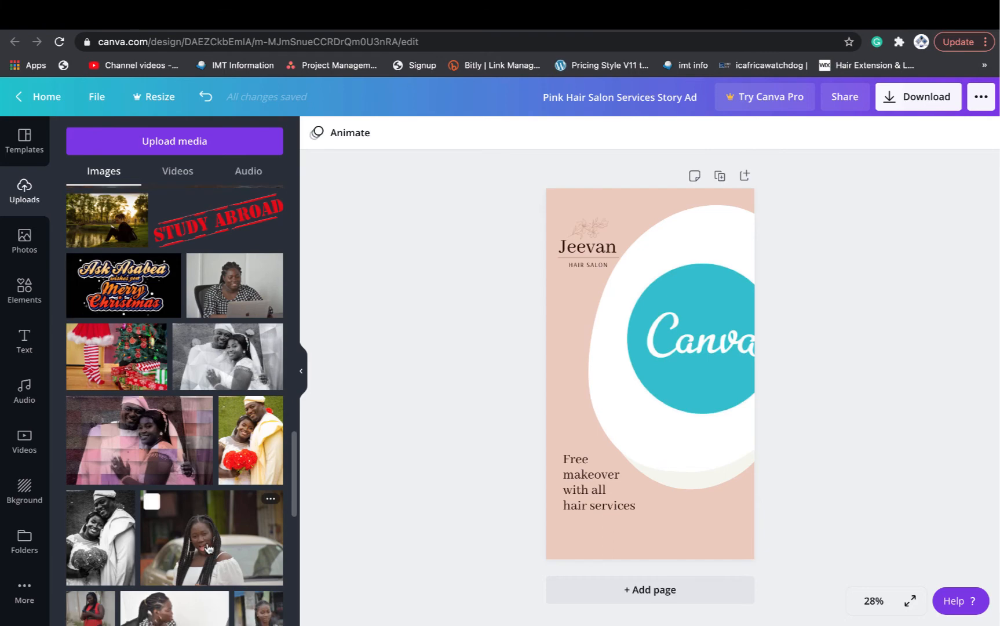
pyautogui.scroll(-20, 209, 548)
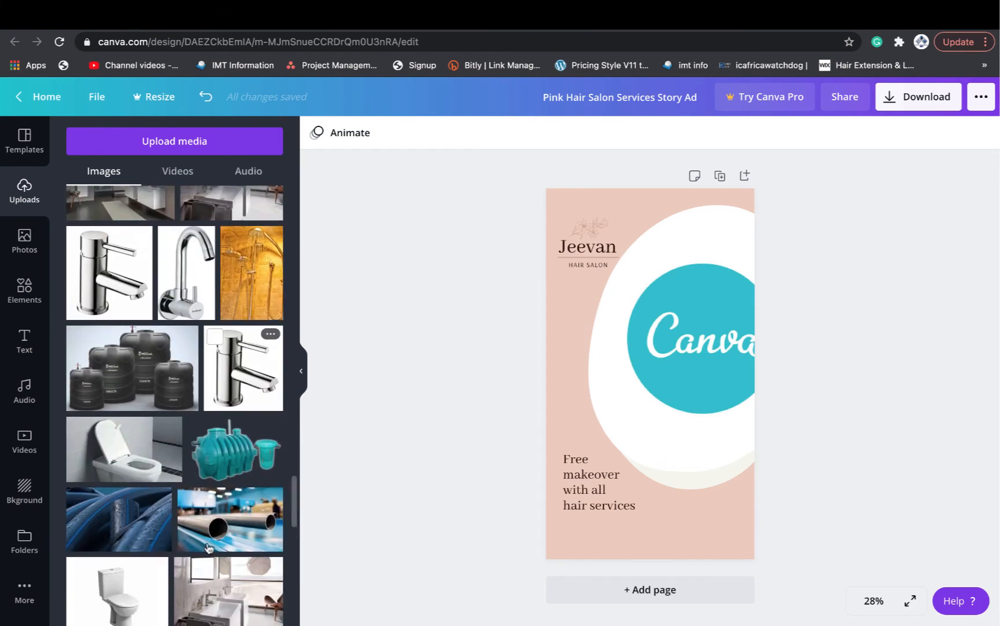
pyautogui.scroll(2, 209, 547)
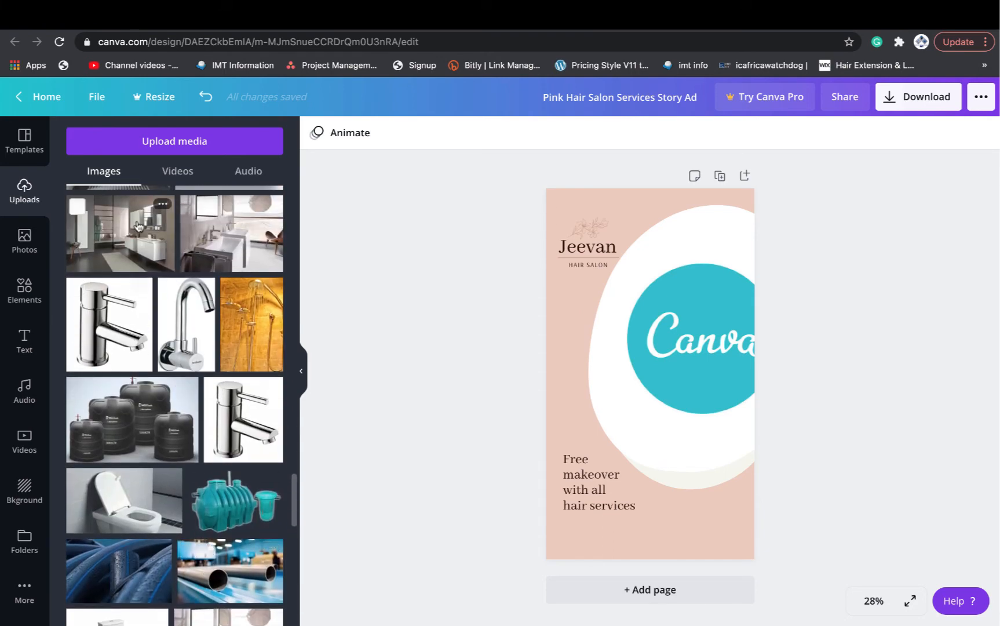
pyautogui.moveTo(137, 226); pyautogui.dragTo(683, 360)
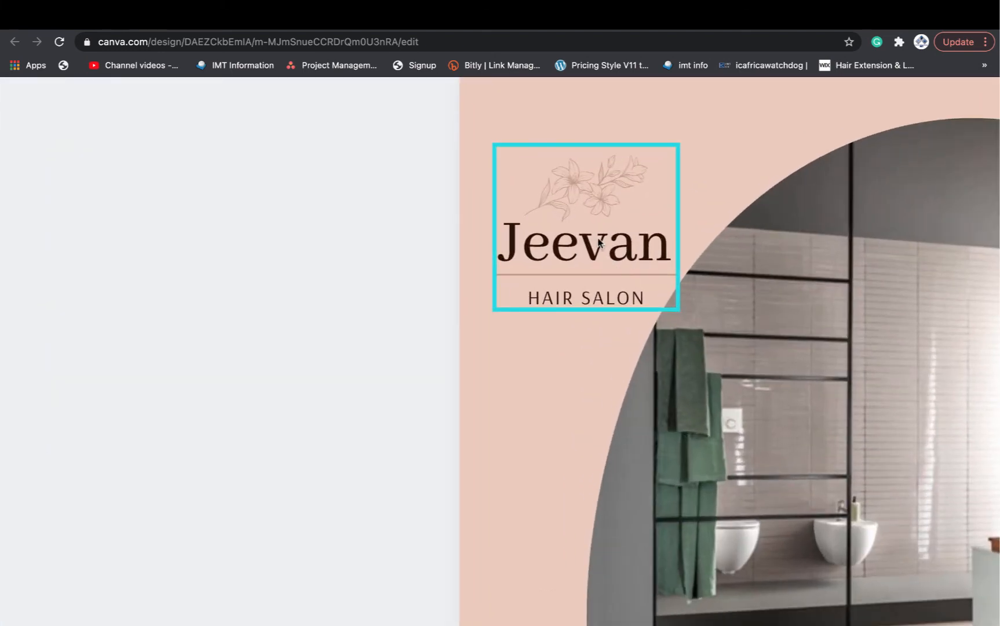
# Step: Replace the salon name Jeevan with "Lezzetli" and scale the logo group down to a name text size of 67.1
pyautogui.click(600, 243)
pyautogui.doubleClick(600, 242)
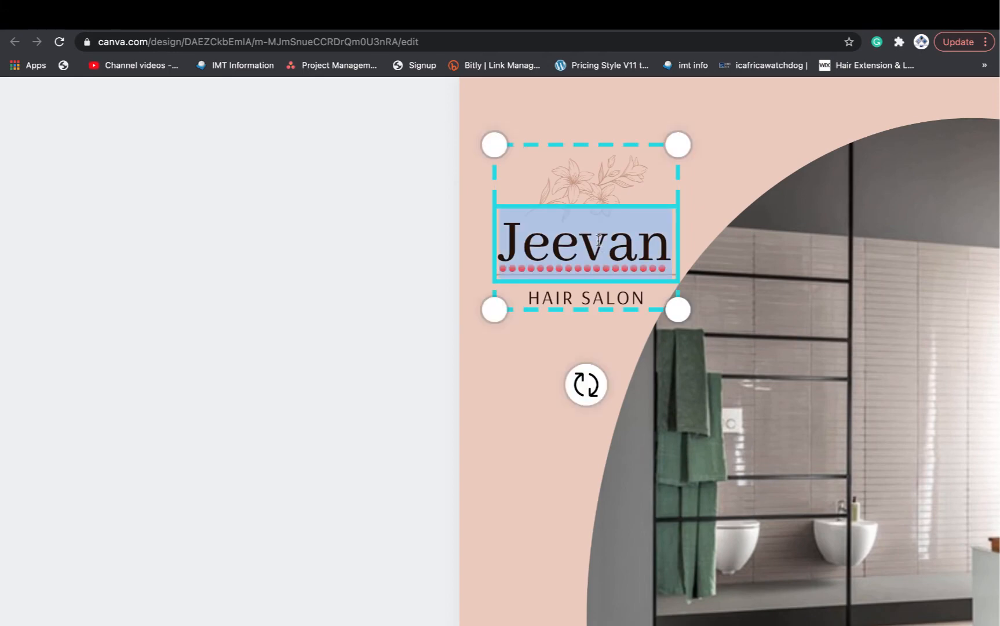
pyautogui.write('Le')
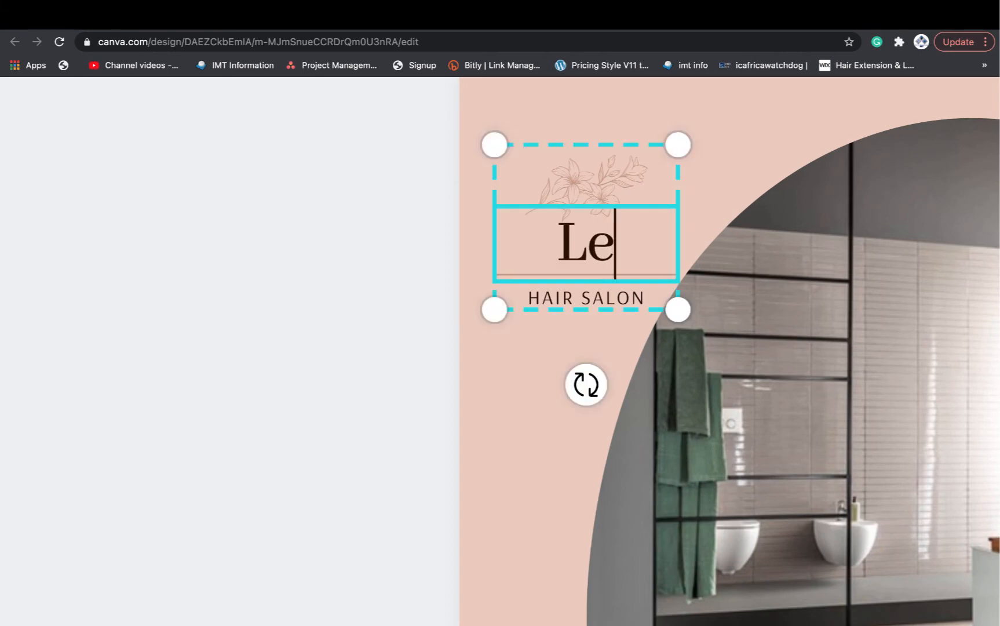
pyautogui.write('zzetl')
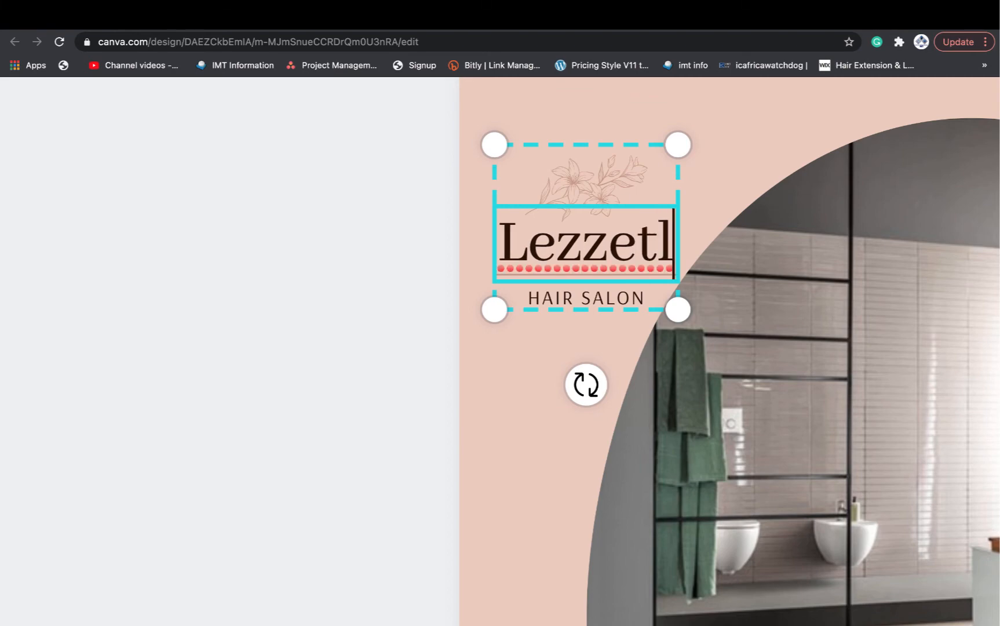
pyautogui.press('Return')
pyautogui.write('i')
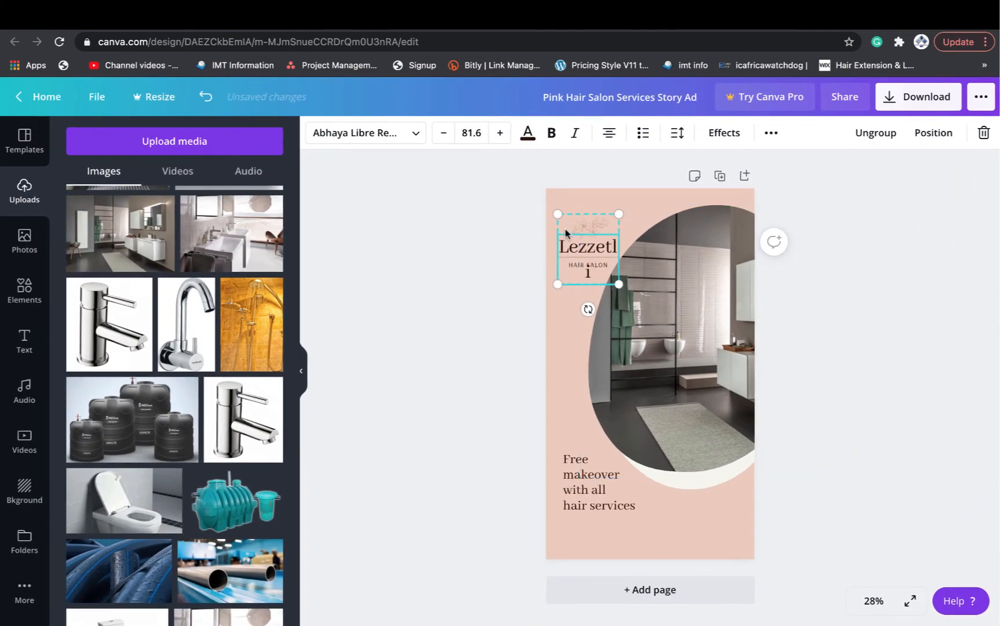
pyautogui.moveTo(620, 284); pyautogui.dragTo(614, 264)
pyautogui.click(829, 261)
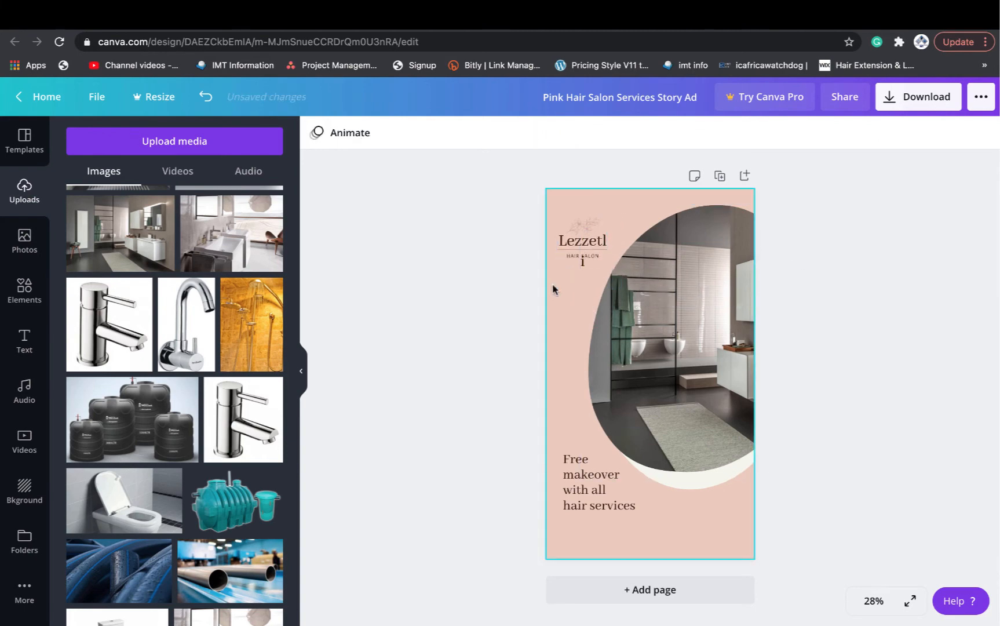
# Step: Ungroup the salon logo and widen the Lezzetli text box so the name fits on one line
pyautogui.click(578, 237)
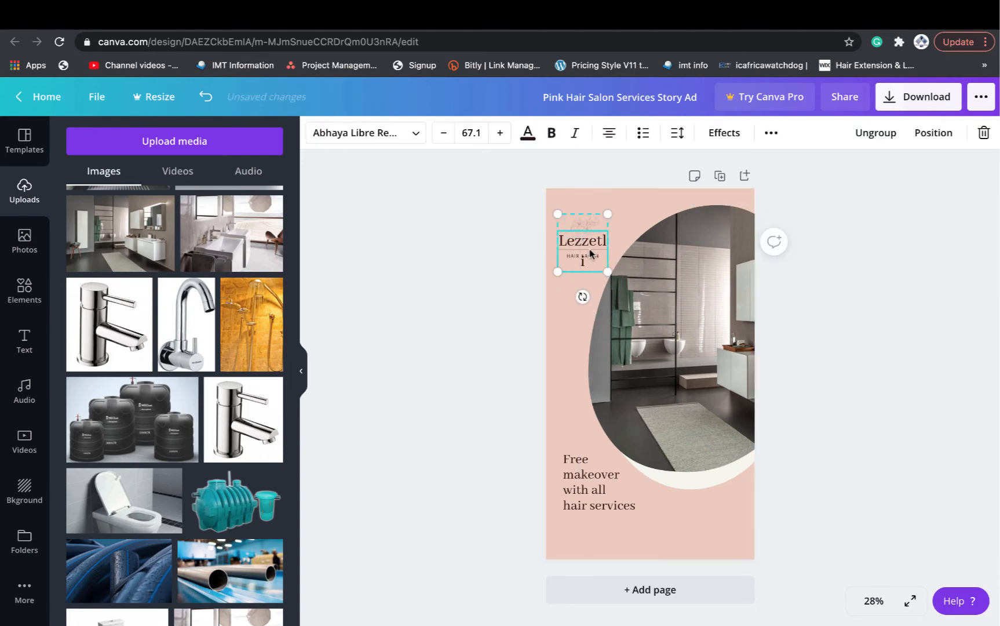
pyautogui.click(865, 134)
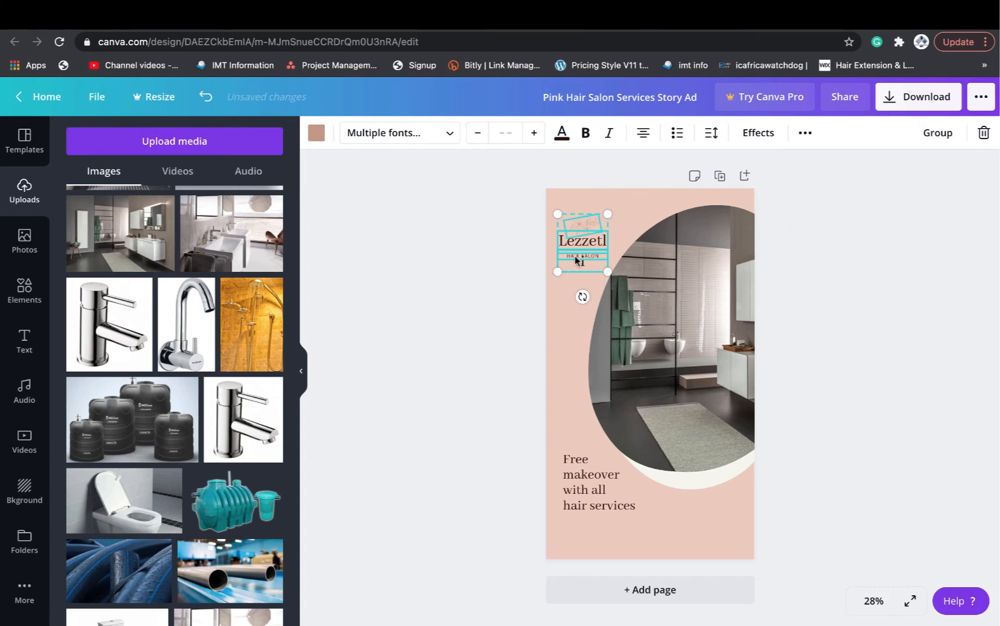
pyautogui.click(638, 235)
pyautogui.click(591, 242)
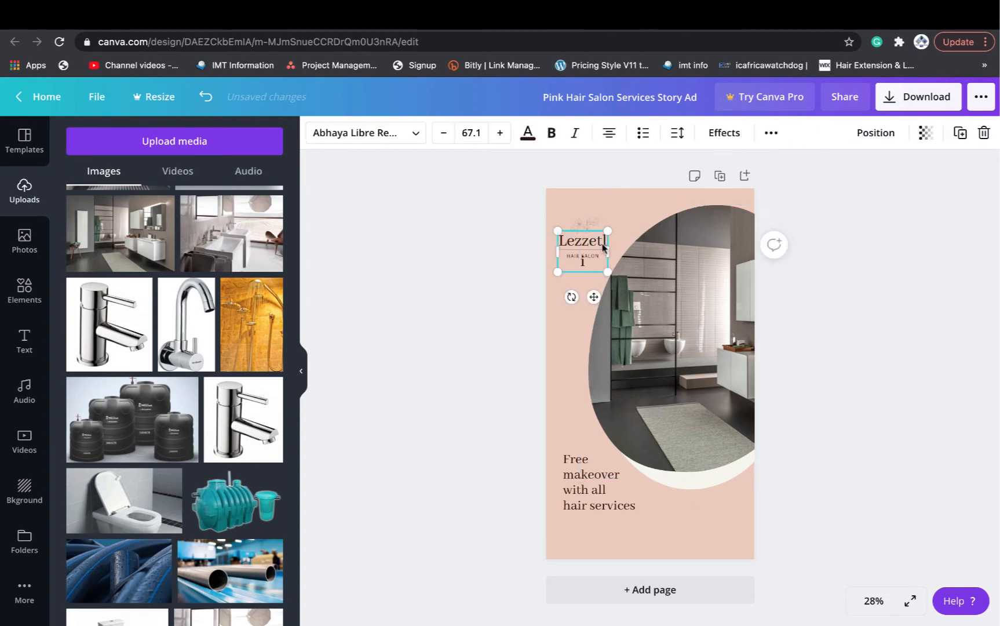
pyautogui.moveTo(608, 251)
pyautogui.mouseDown()
pyautogui.moveTo(635, 242)
pyautogui.moveTo(600, 246)
pyautogui.mouseUp()
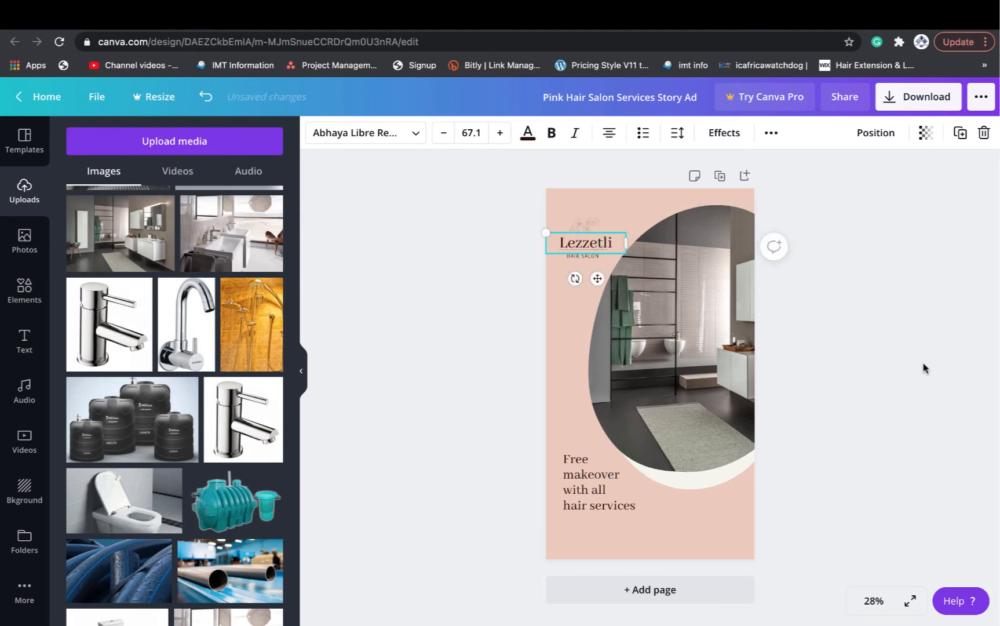
pyautogui.keyDown('ctrl'); pyautogui.scroll(10, 928, 369); pyautogui.keyUp('ctrl')
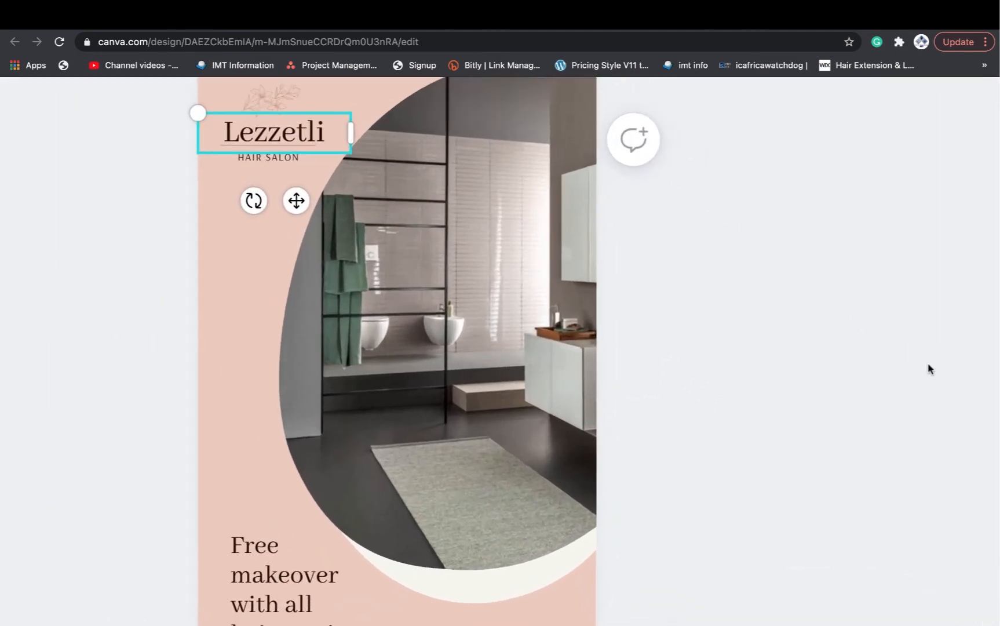
pyautogui.scroll(-5, 735, 376)
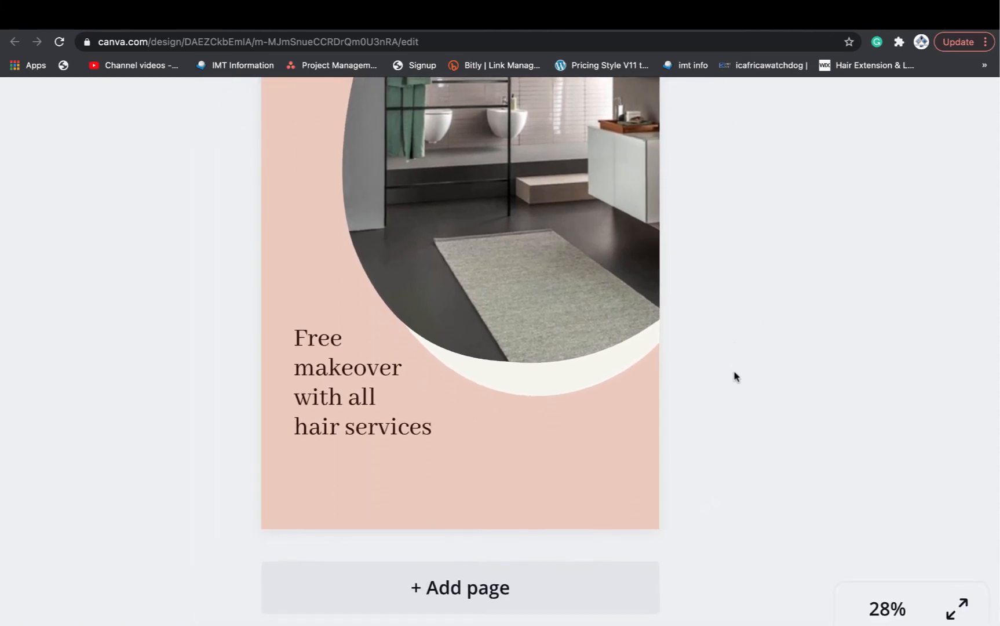
pyautogui.scroll(3, 734, 377)
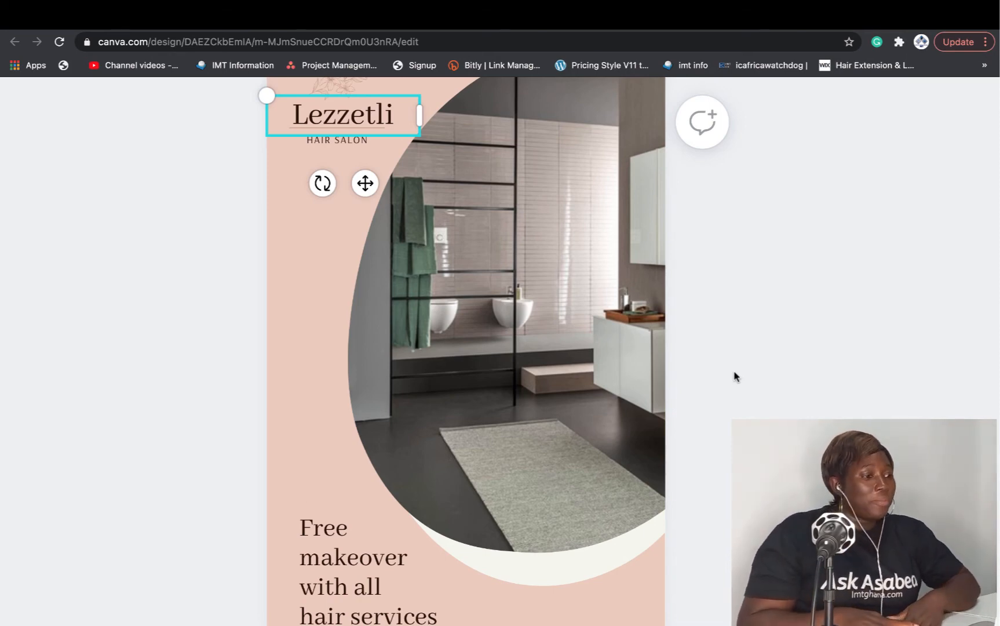
# Step: Try stock photos of a couple with a newborn and of hands on a laptop in the story's photo frame
pyautogui.scroll(-5, 736, 377)
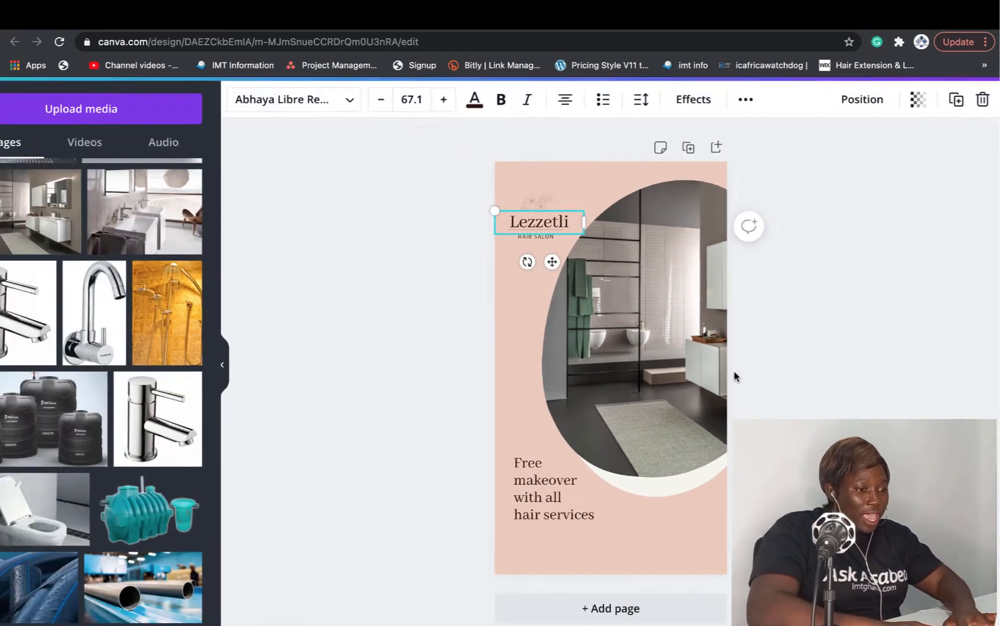
pyautogui.click(681, 543)
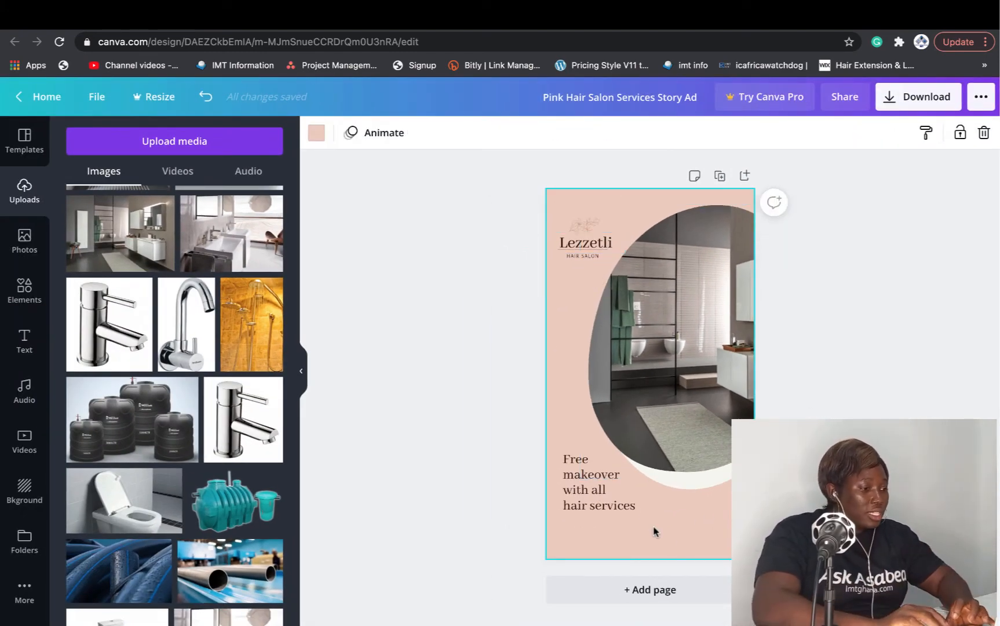
pyautogui.click(24, 244)
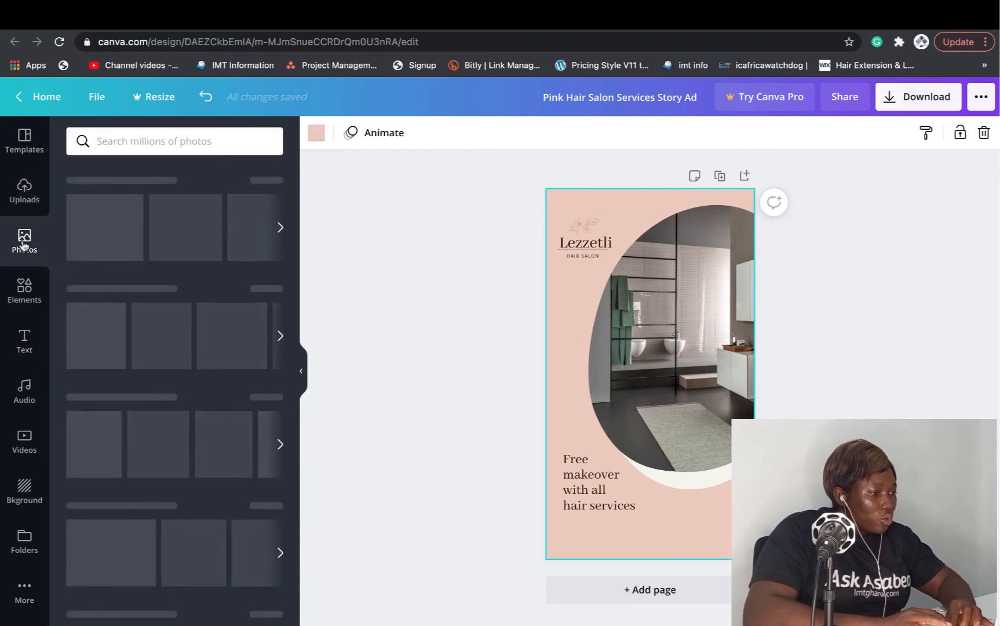
pyautogui.scroll(-5, 147, 279)
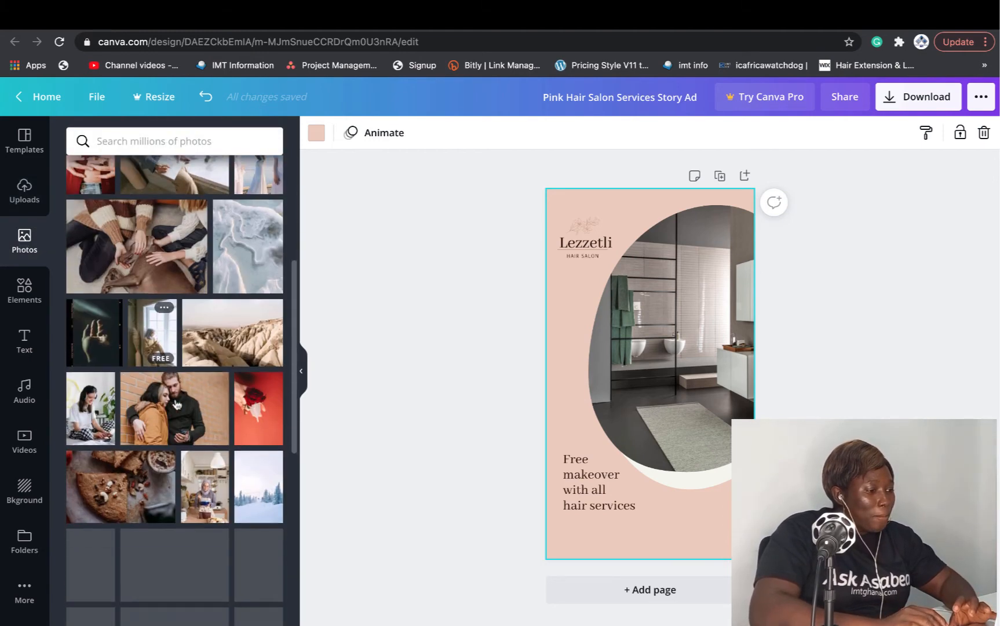
pyautogui.scroll(-3, 177, 404)
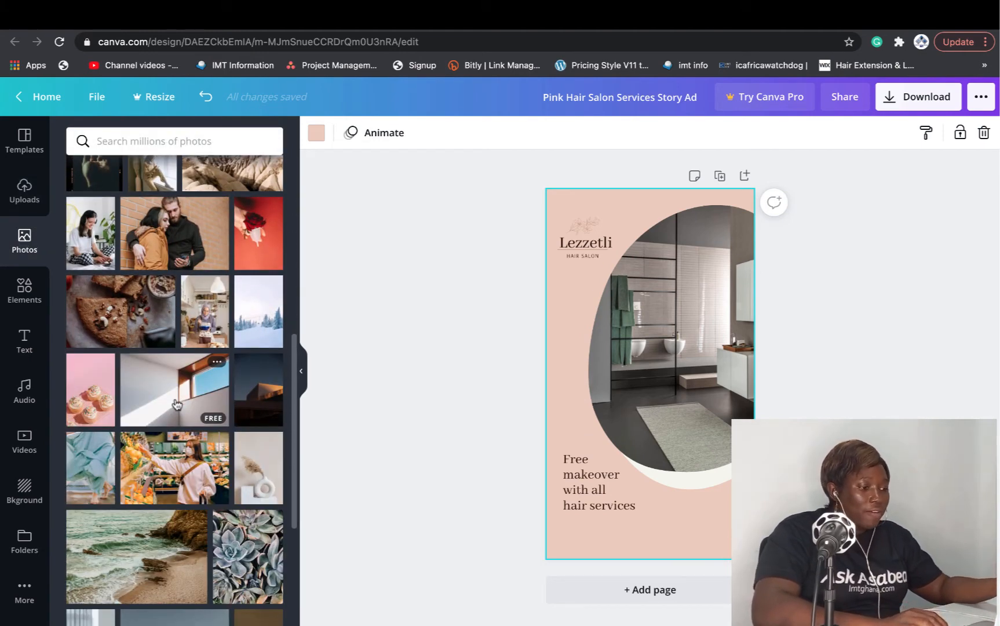
pyautogui.scroll(-5, 177, 404)
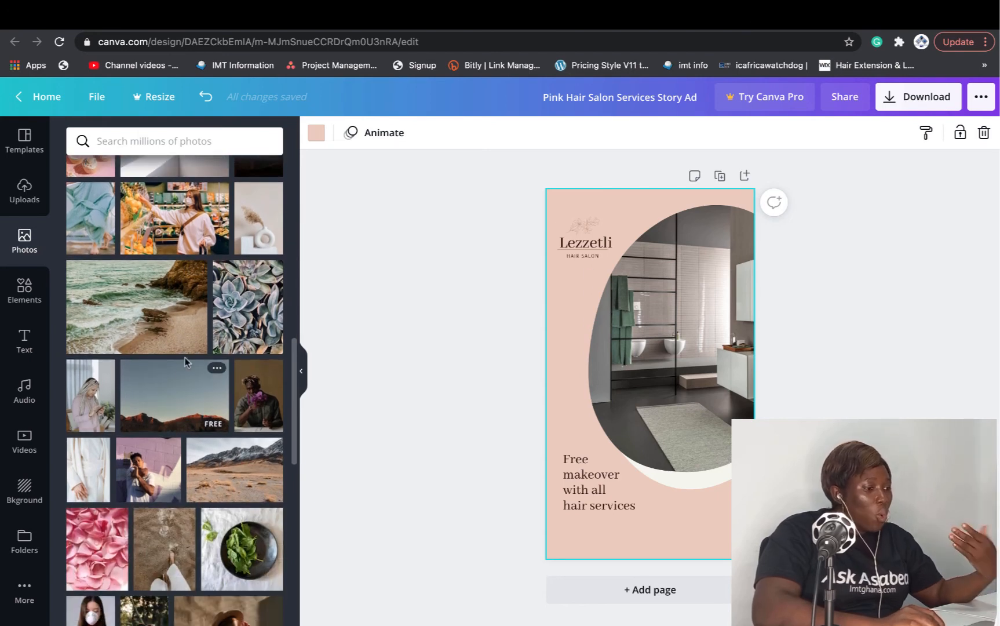
pyautogui.scroll(-4, 175, 345)
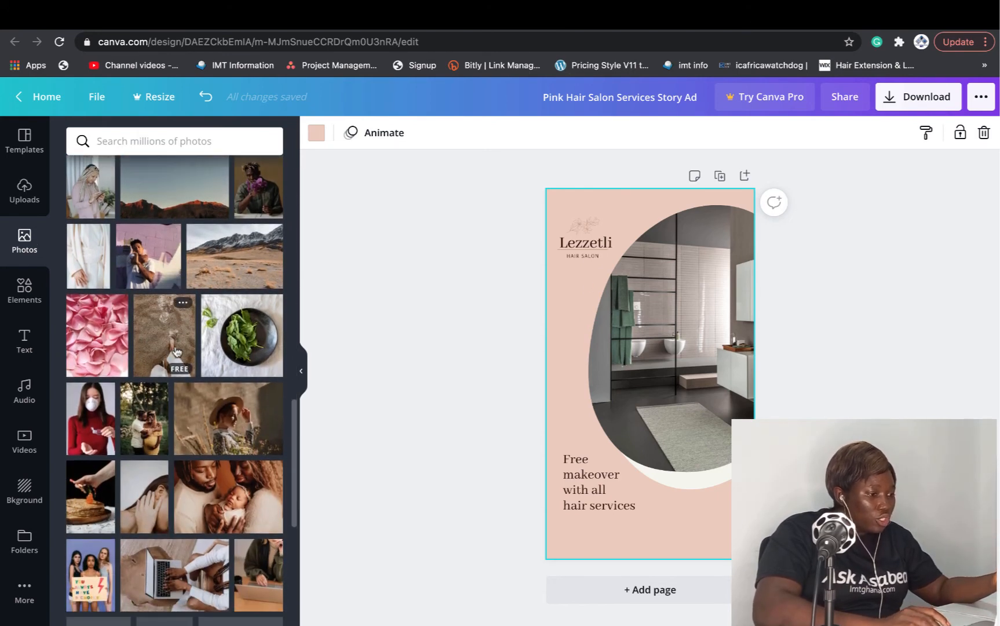
pyautogui.scroll(-4, 177, 351)
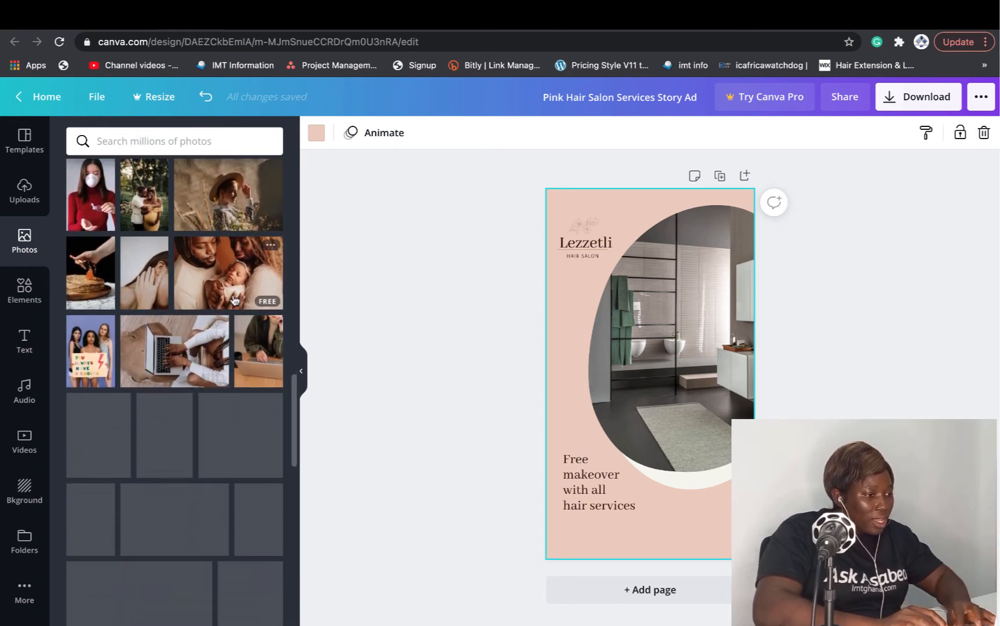
pyautogui.moveTo(234, 300); pyautogui.dragTo(779, 374)
pyautogui.click(694, 312)
pyautogui.doubleClick(693, 311)
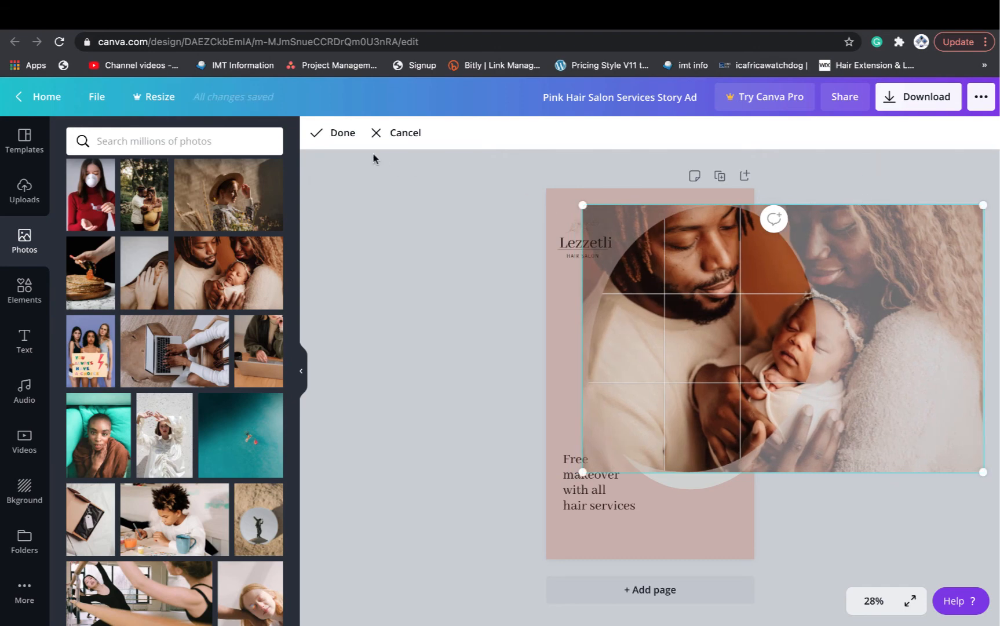
pyautogui.click(336, 132)
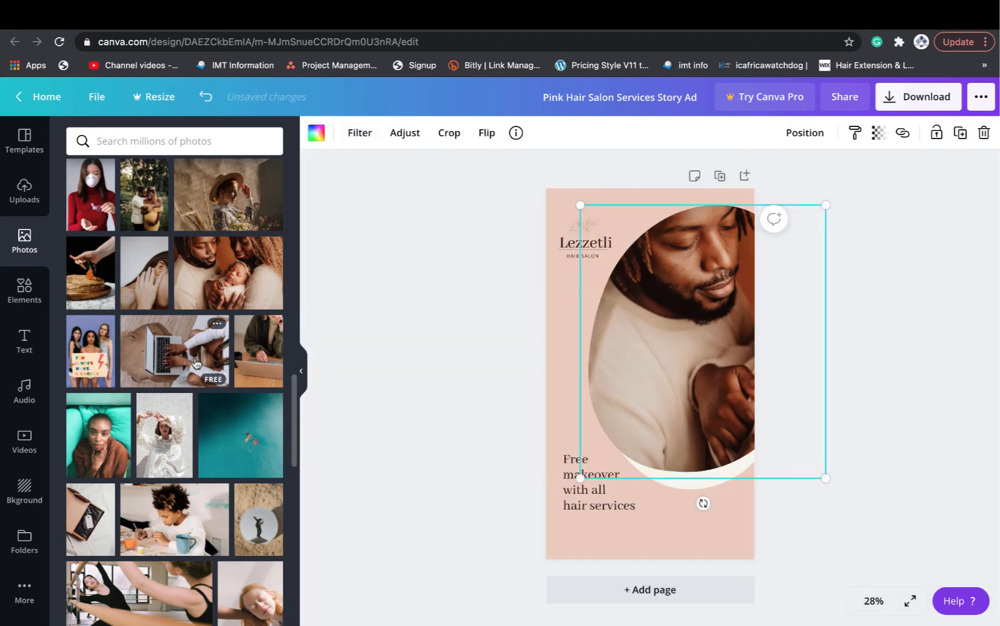
pyautogui.moveTo(196, 363); pyautogui.dragTo(692, 350)
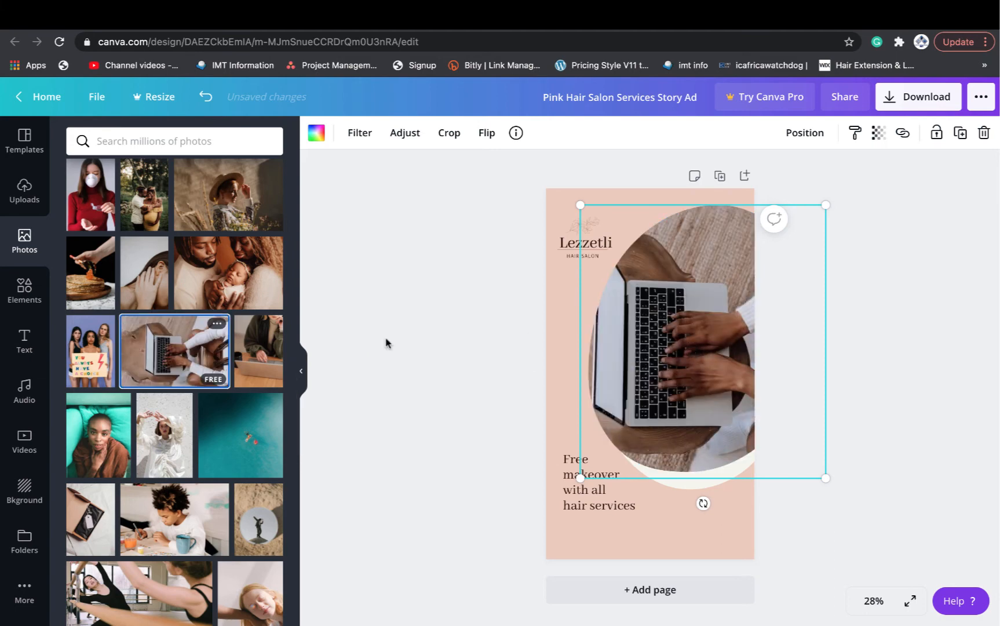
# Step: Find the stock portrait of the smiling curly-haired woman and place it in the story's photo frame
pyautogui.scroll(-6, 206, 425)
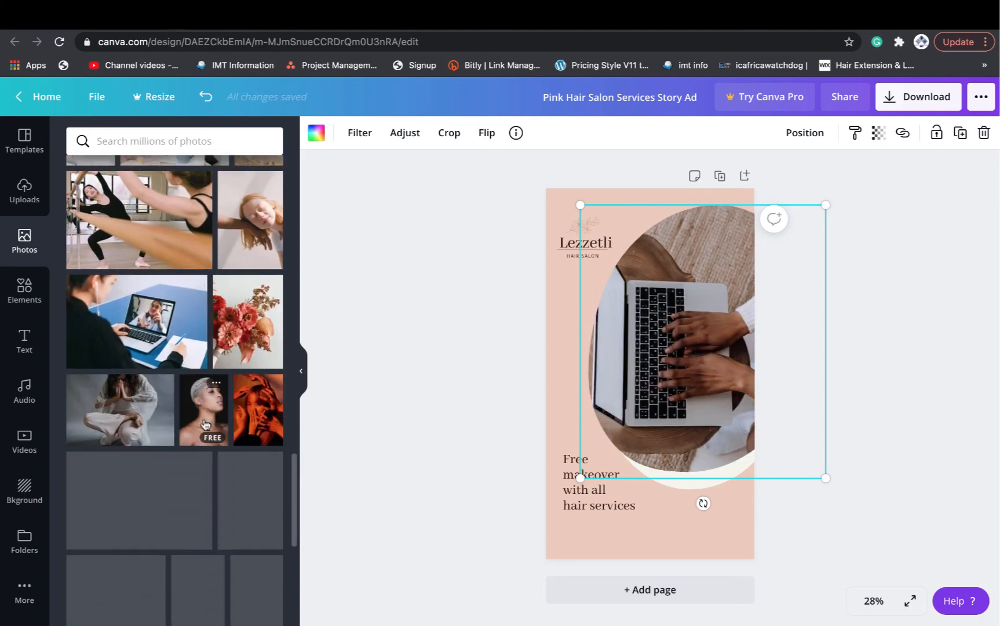
pyautogui.scroll(-8, 205, 424)
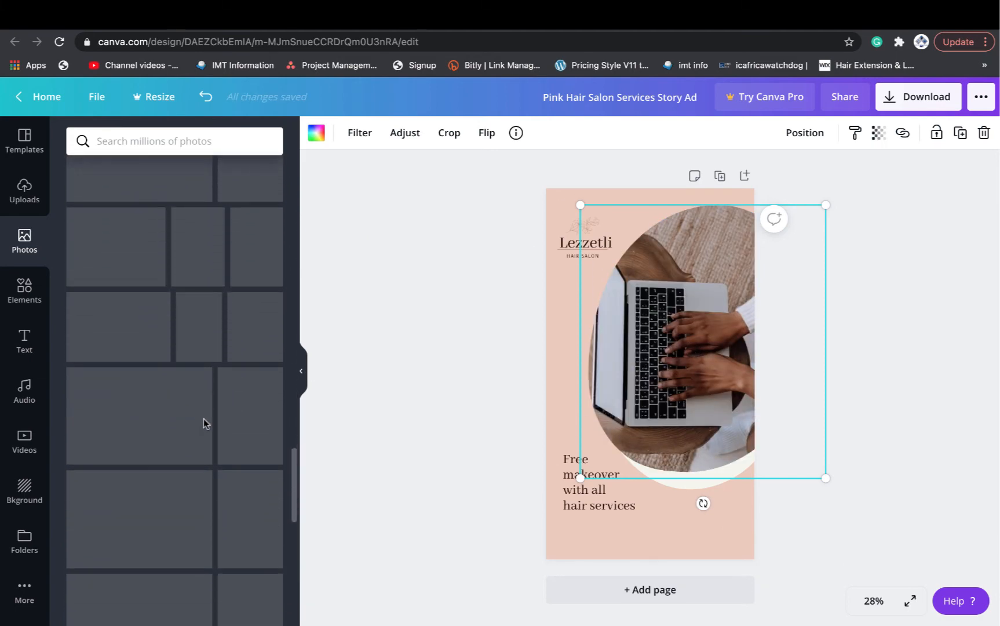
pyautogui.scroll(4, 203, 418)
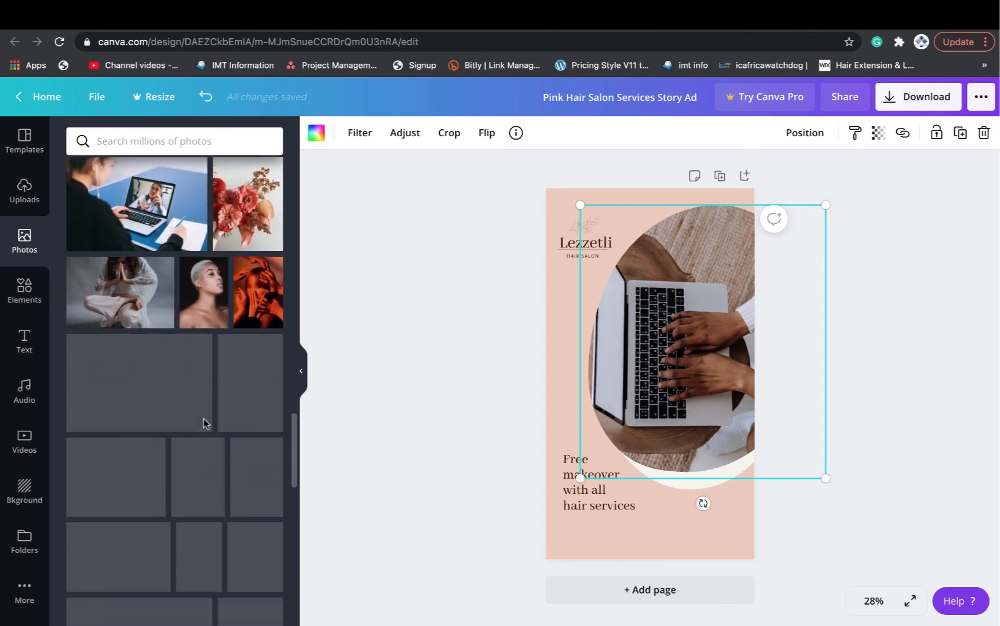
pyautogui.scroll(-1, 203, 418)
pyautogui.scroll(2, 203, 418)
pyautogui.scroll(-1, 159, 324)
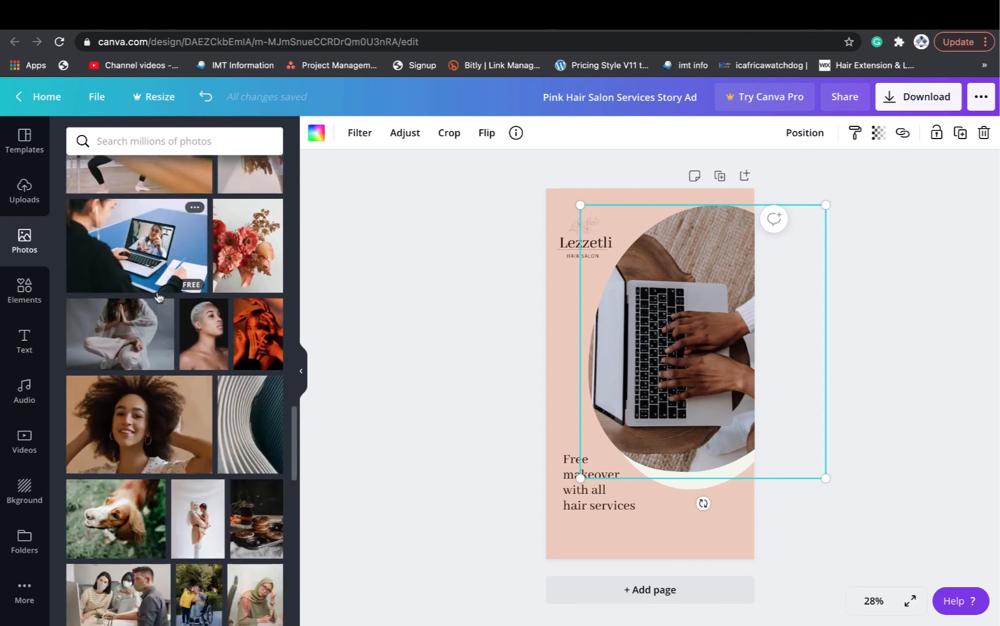
pyautogui.scroll(-4, 158, 297)
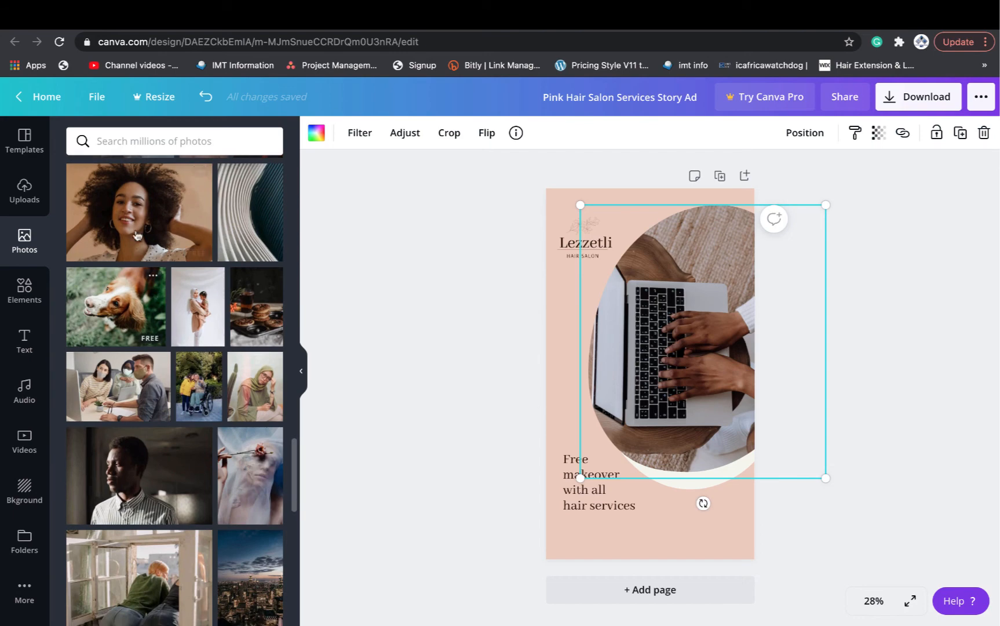
pyautogui.moveTo(136, 235); pyautogui.dragTo(700, 356)
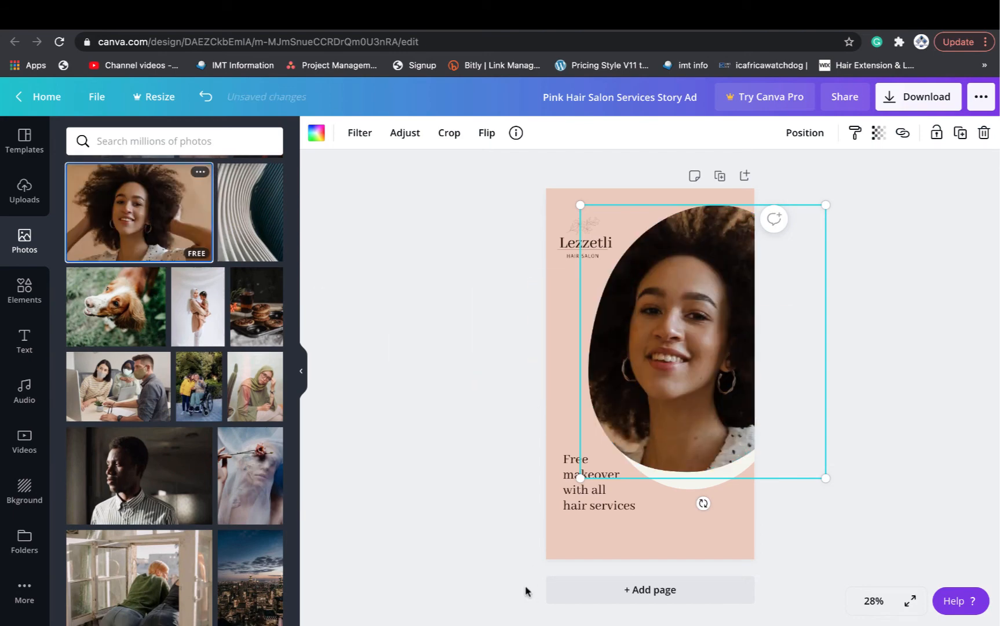
# Step: Browse further through the stock photo library to examine the other photos on offer
pyautogui.scroll(-6, 146, 525)
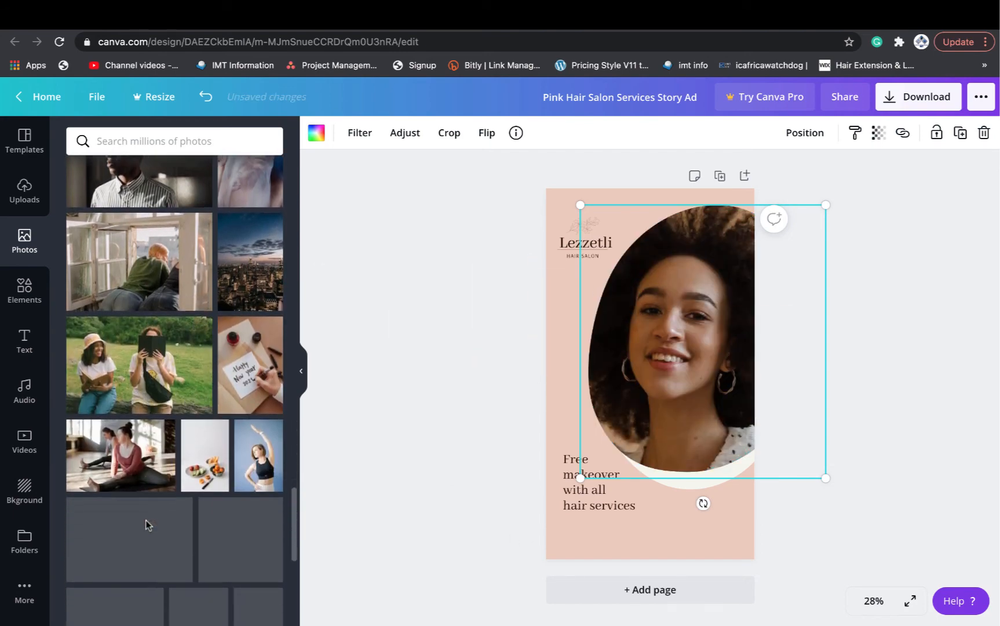
pyautogui.scroll(-3, 147, 525)
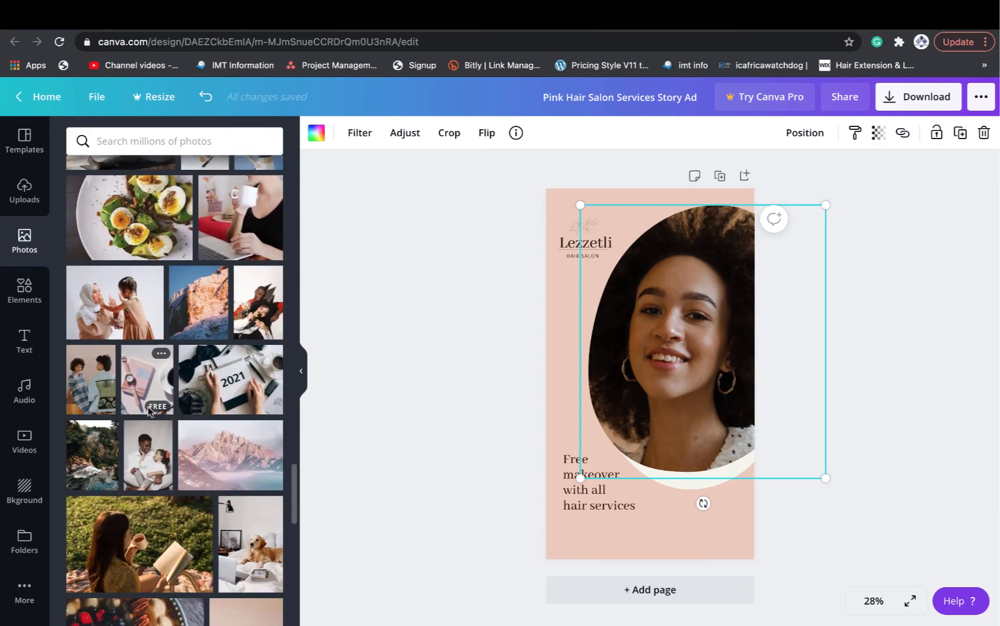
pyautogui.scroll(-7, 148, 410)
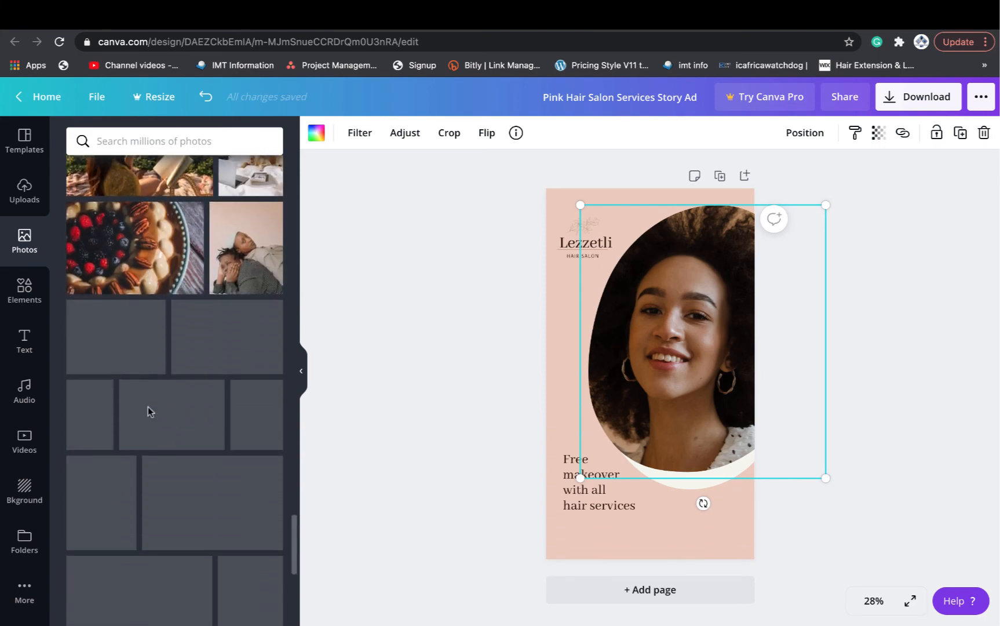
pyautogui.scroll(-3, 148, 407)
pyautogui.scroll(2, 149, 407)
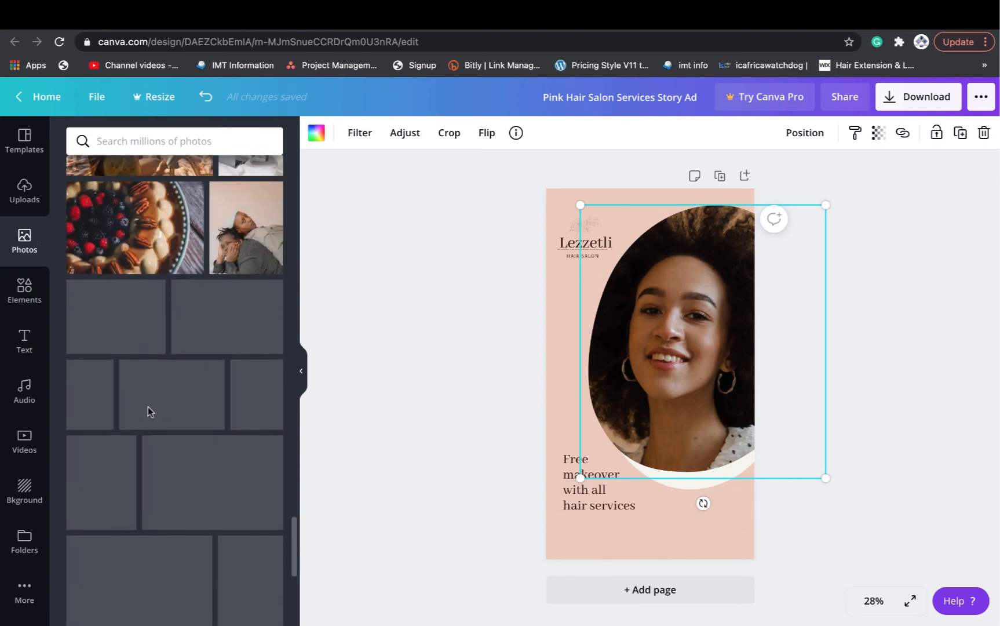
pyautogui.scroll(-2, 148, 408)
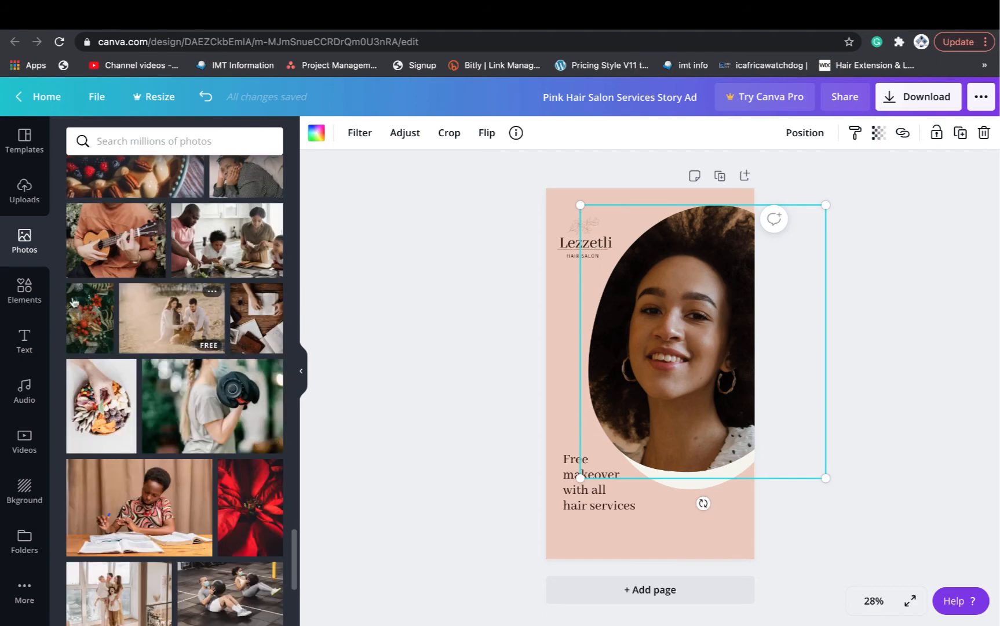
# Step: Add the clapping-hands graphic from the recently used elements to the story
pyautogui.click(24, 293)
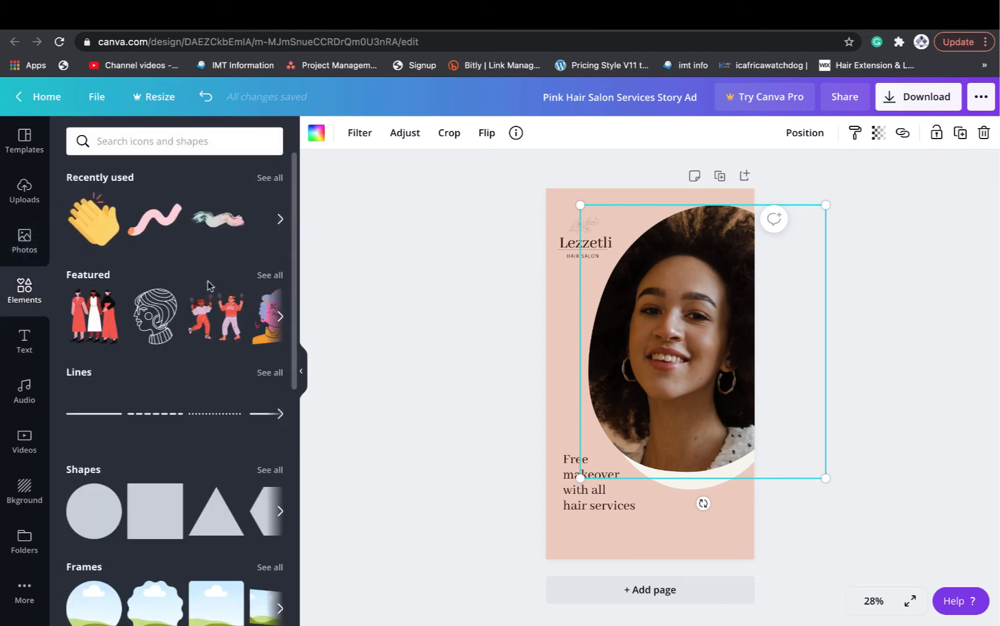
pyautogui.click(580, 389)
pyautogui.click(669, 425)
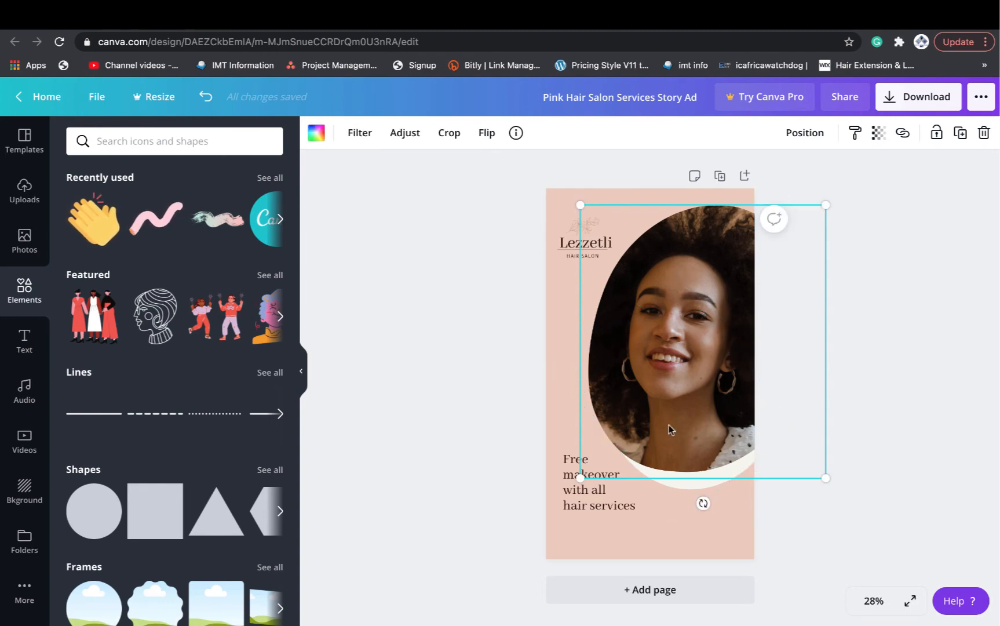
pyautogui.scroll(5, 701, 444)
pyautogui.scroll(5, 707, 446)
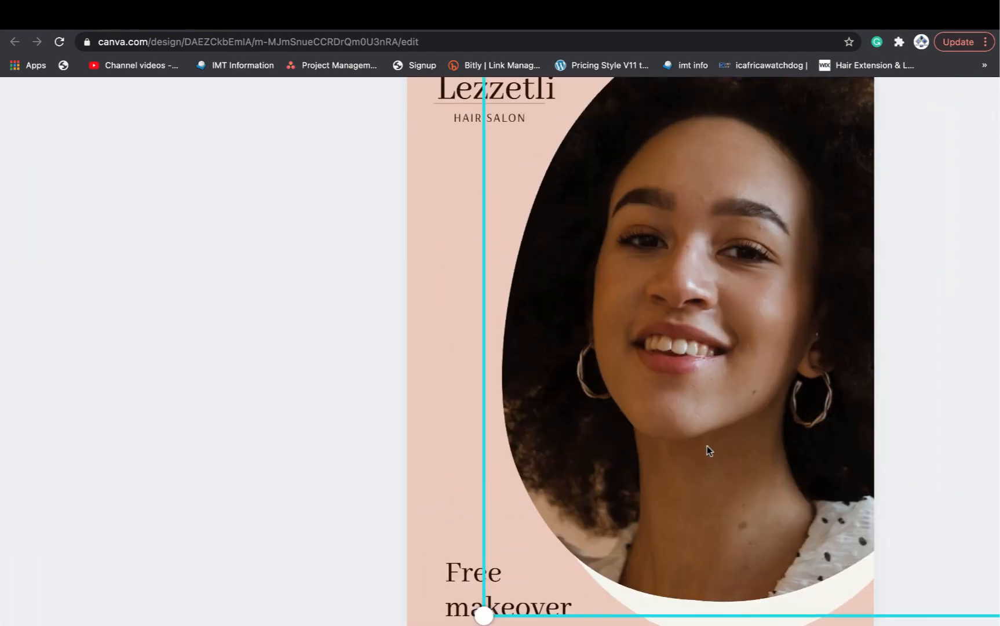
pyautogui.hscroll(-4, 707, 446)
pyautogui.hscroll(-5, 707, 451)
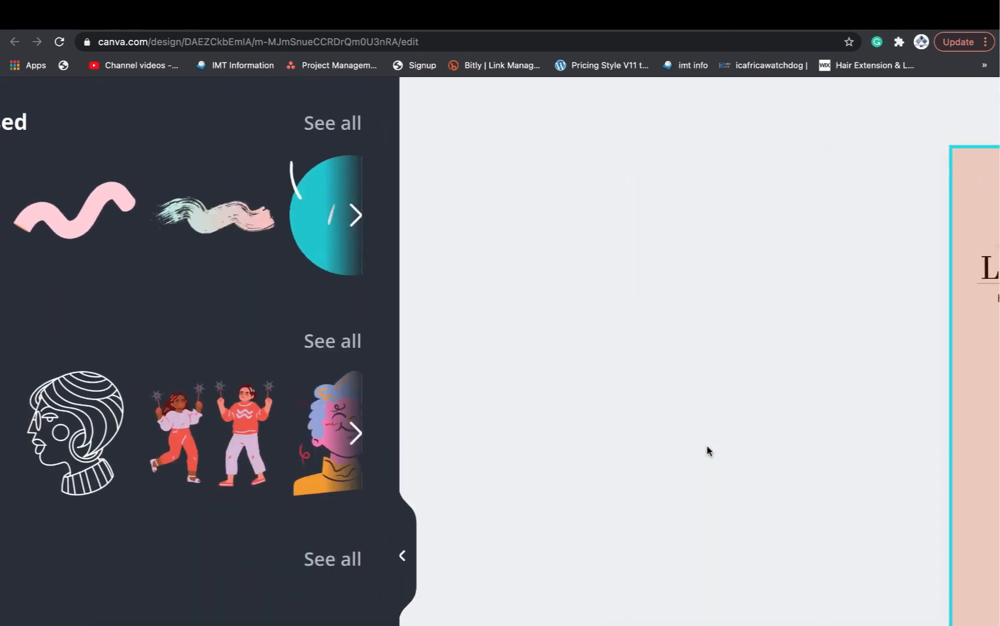
pyautogui.scroll(1, 218, 391)
pyautogui.hscroll(1, 217, 391)
pyautogui.hscroll(2, 216, 388)
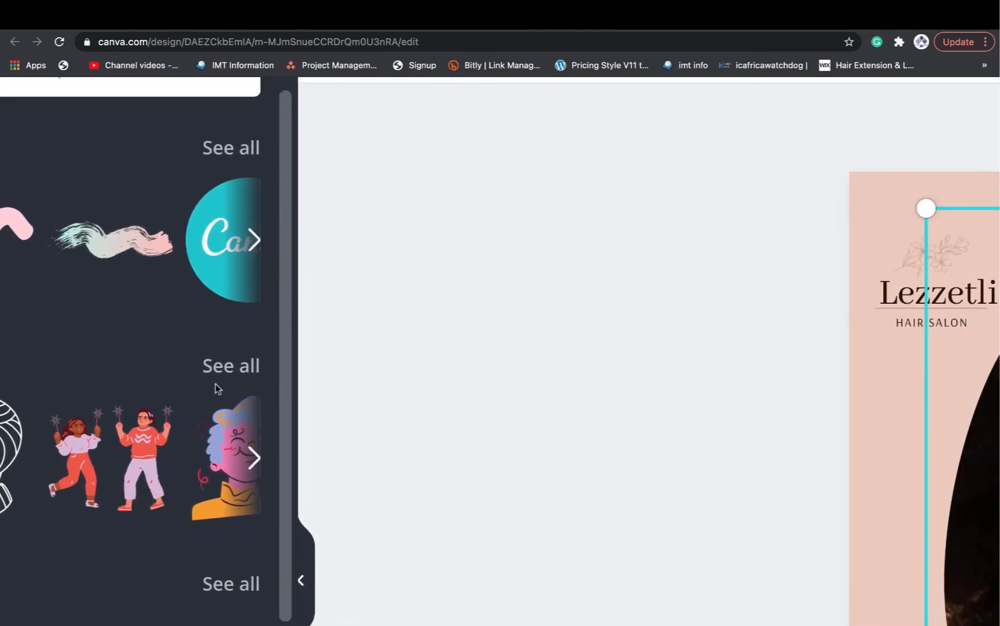
pyautogui.hscroll(-8, 215, 386)
pyautogui.scroll(-1, 215, 348)
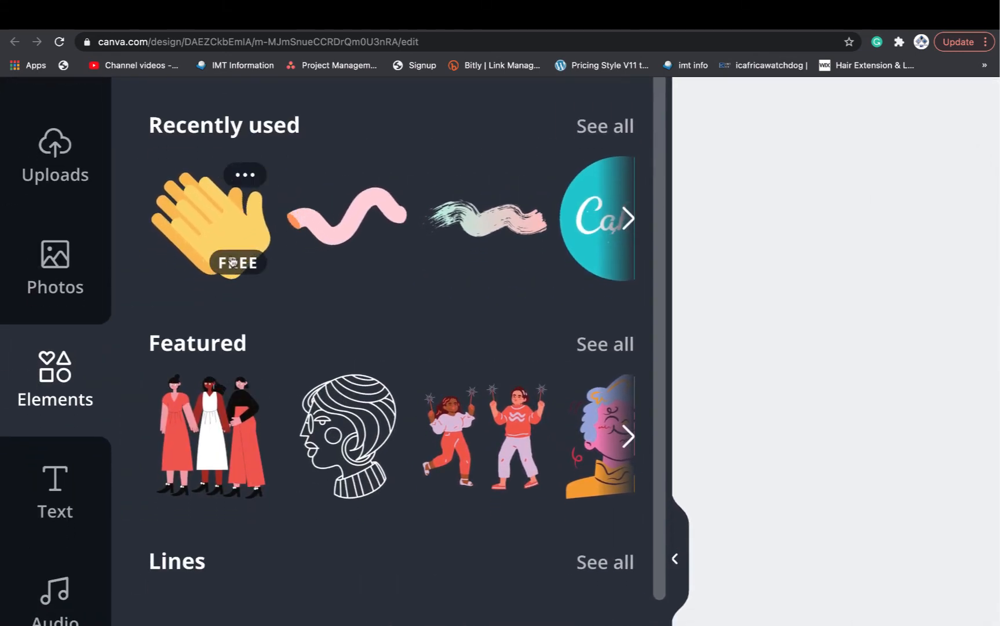
pyautogui.moveTo(212, 235); pyautogui.dragTo(983, 393)
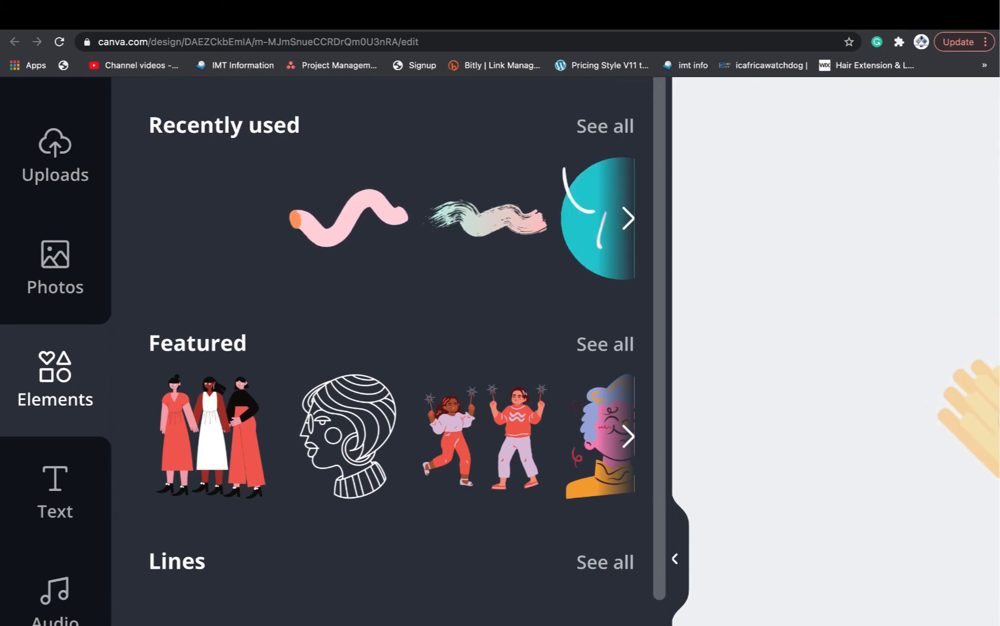
pyautogui.scroll(-5, 864, 384)
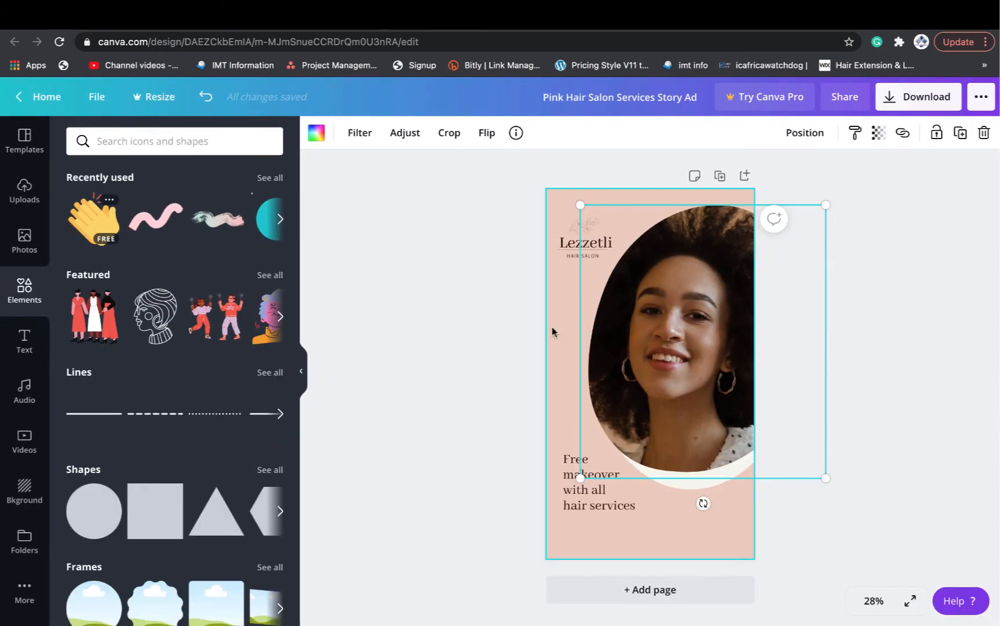
pyautogui.click(96, 220)
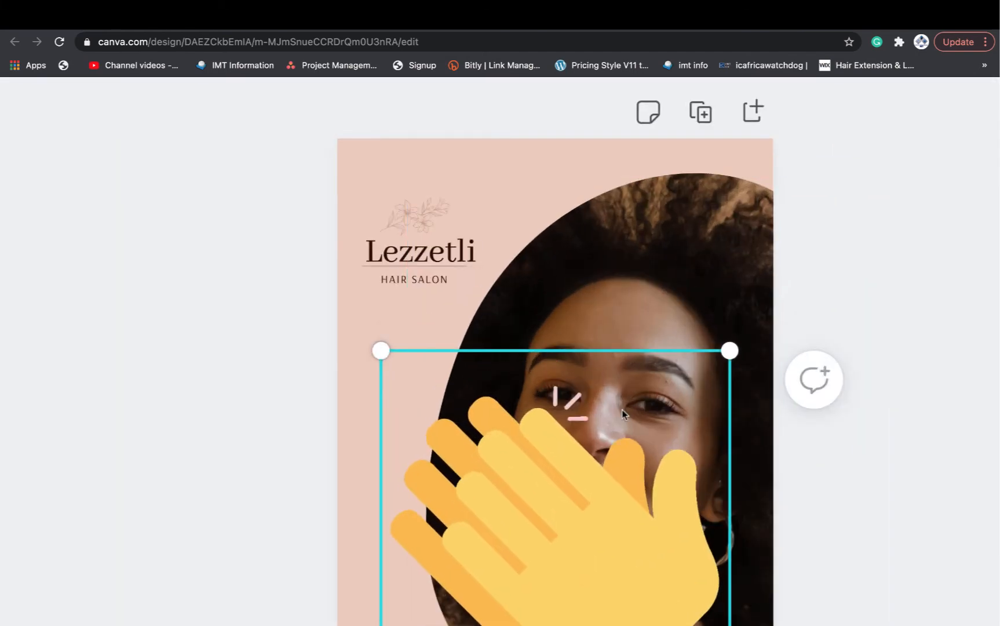
# Step: Shrink the clapping-hands graphic and place it in the story's lower-right corner, just below the photo frame
pyautogui.moveTo(726, 348); pyautogui.dragTo(469, 489)
pyautogui.scroll(-5, 467, 485)
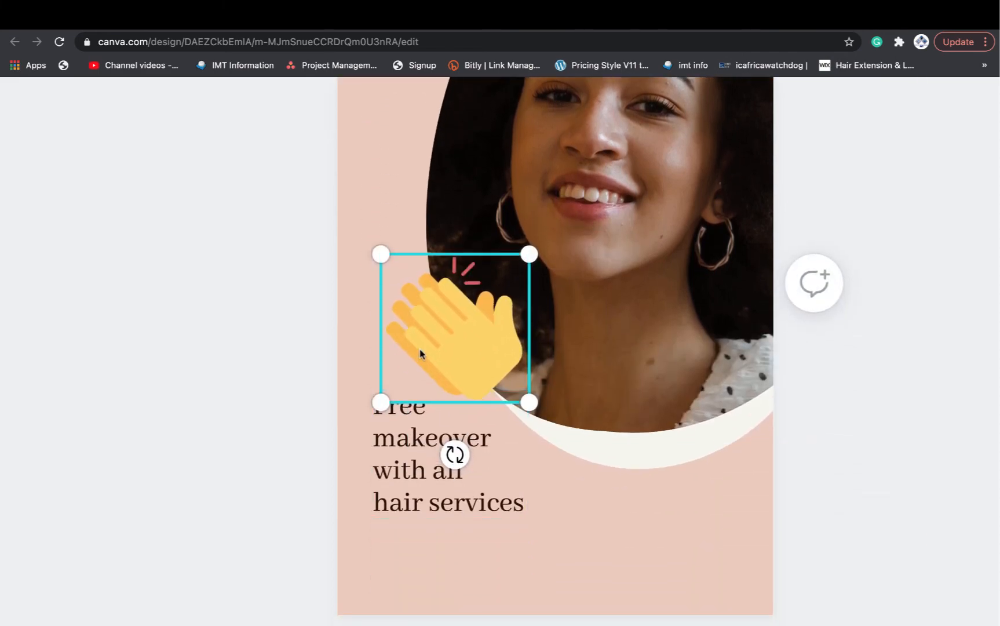
pyautogui.moveTo(414, 347); pyautogui.dragTo(667, 535)
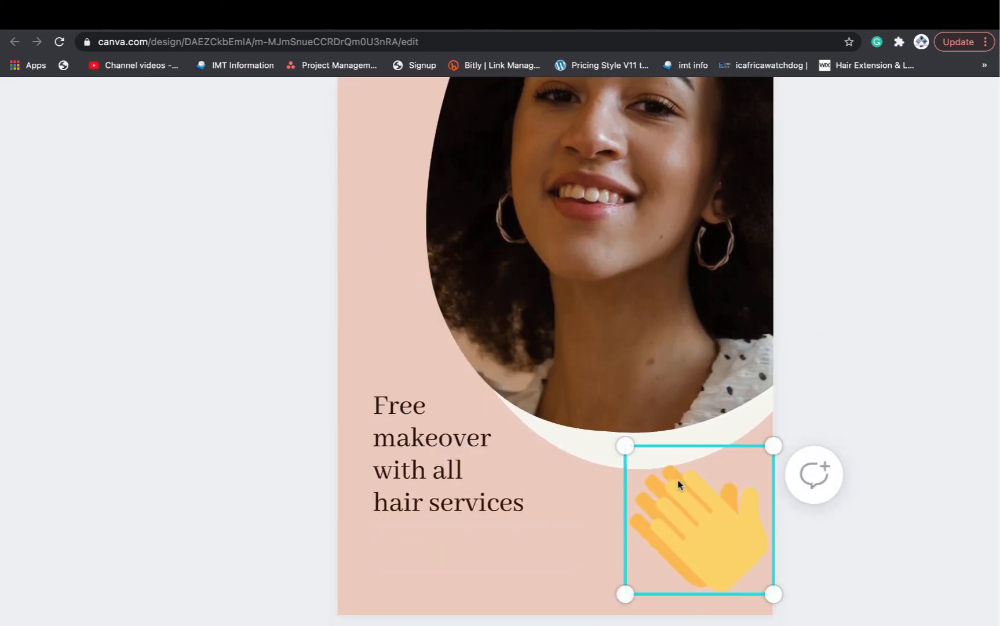
pyautogui.moveTo(776, 444); pyautogui.dragTo(744, 471)
pyautogui.moveTo(686, 540); pyautogui.dragTo(692, 518)
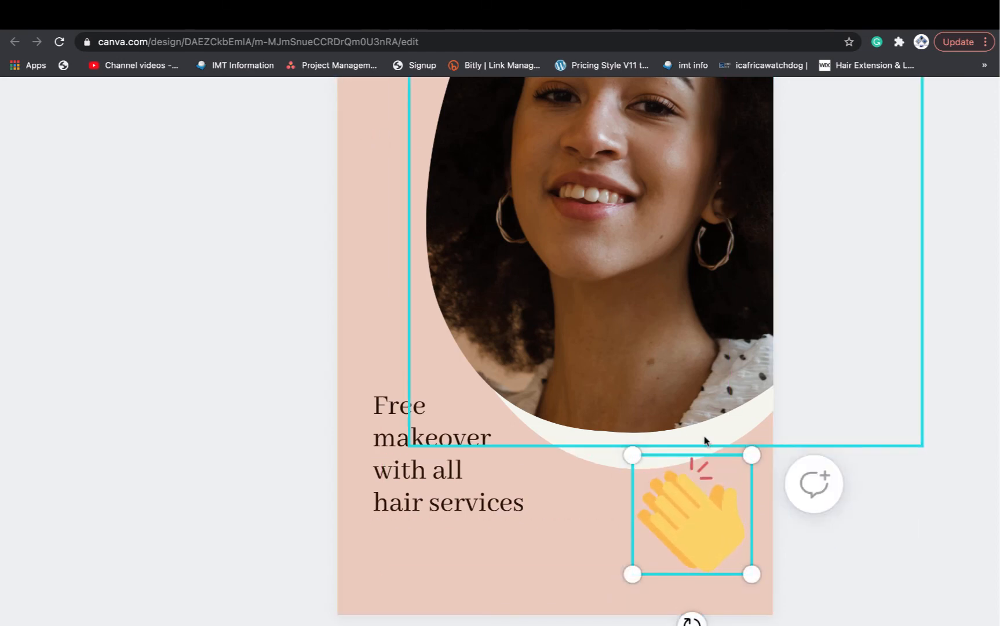
pyautogui.scroll(-5, 905, 413)
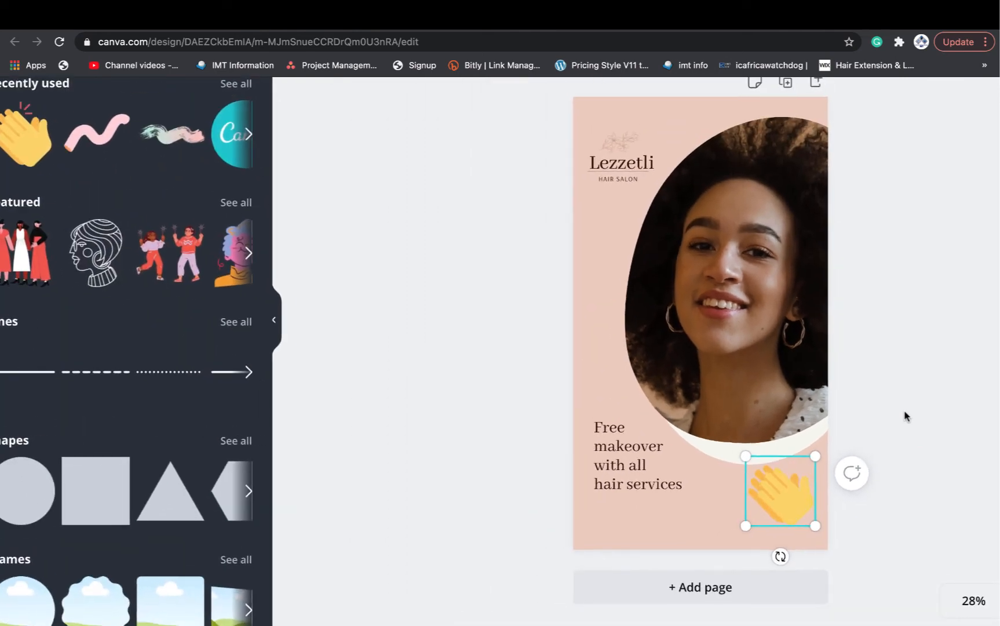
# Step: Add the pink squiggle from the recently used elements, shrink it and place it in the story's upper-left corner above the Lezzetli logo
pyautogui.click(98, 136)
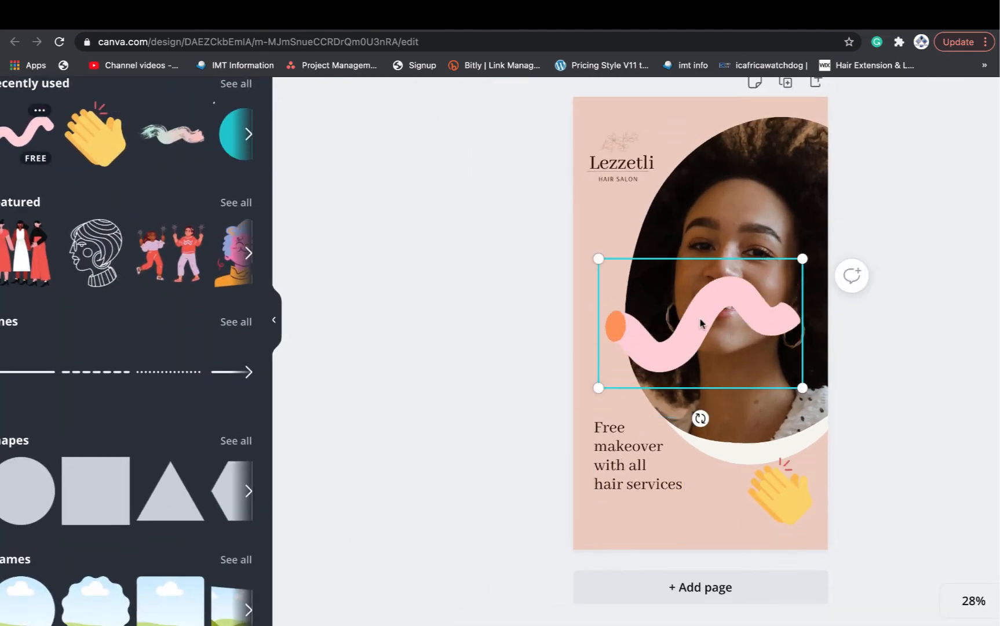
pyautogui.scroll(-5, 734, 180)
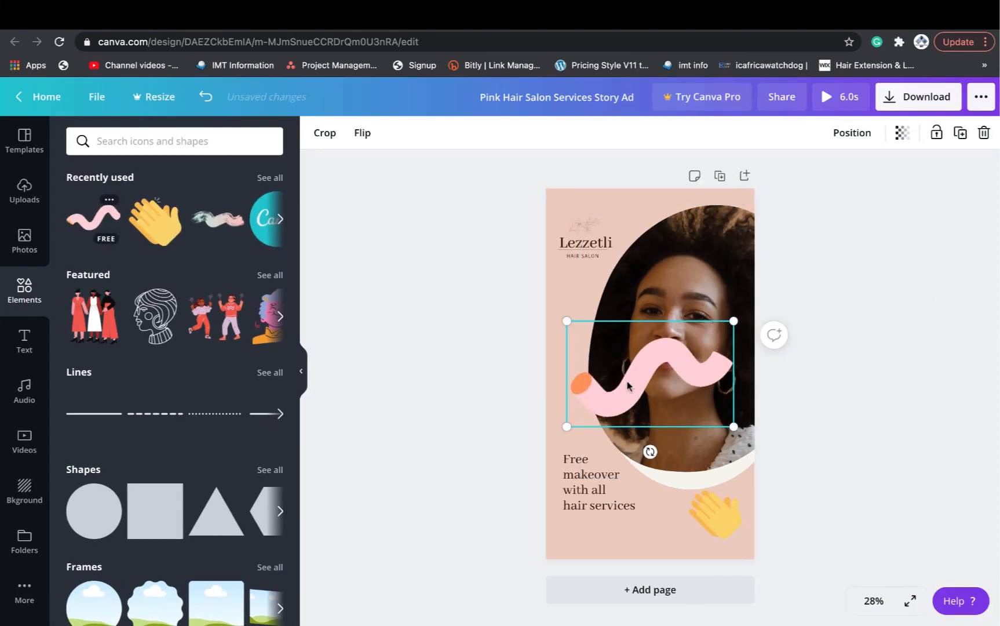
pyautogui.moveTo(630, 381)
pyautogui.mouseDown()
pyautogui.moveTo(626, 288)
pyautogui.moveTo(608, 217)
pyautogui.mouseUp()
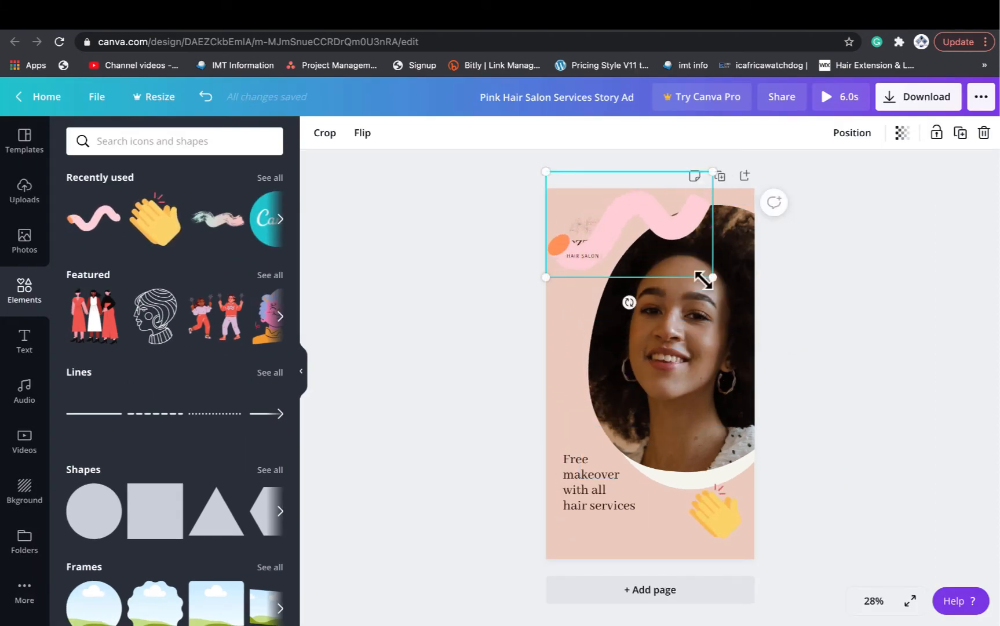
pyautogui.moveTo(713, 278); pyautogui.dragTo(619, 219)
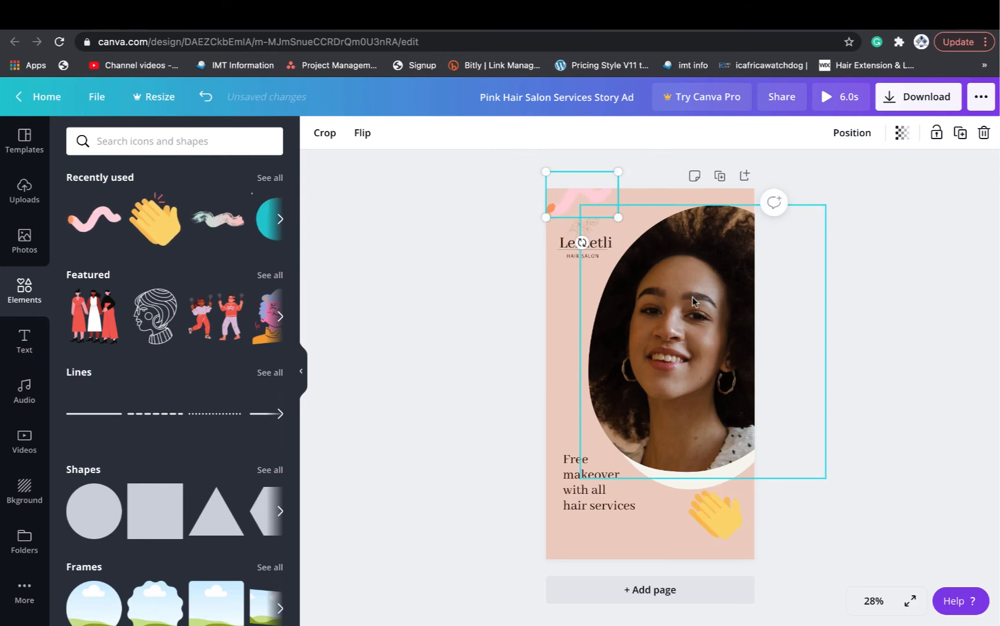
pyautogui.scroll(5, 693, 297)
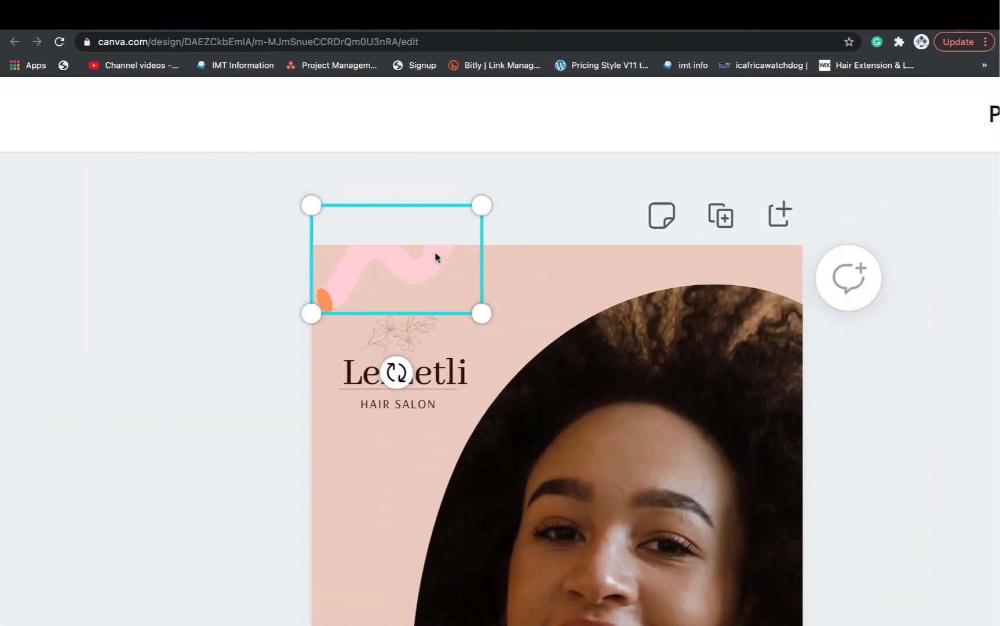
pyautogui.moveTo(404, 266)
pyautogui.mouseDown()
pyautogui.moveTo(406, 301)
pyautogui.moveTo(414, 297)
pyautogui.mouseUp()
pyautogui.moveTo(480, 341)
pyautogui.mouseDown()
pyautogui.moveTo(458, 311)
pyautogui.moveTo(442, 315)
pyautogui.mouseUp()
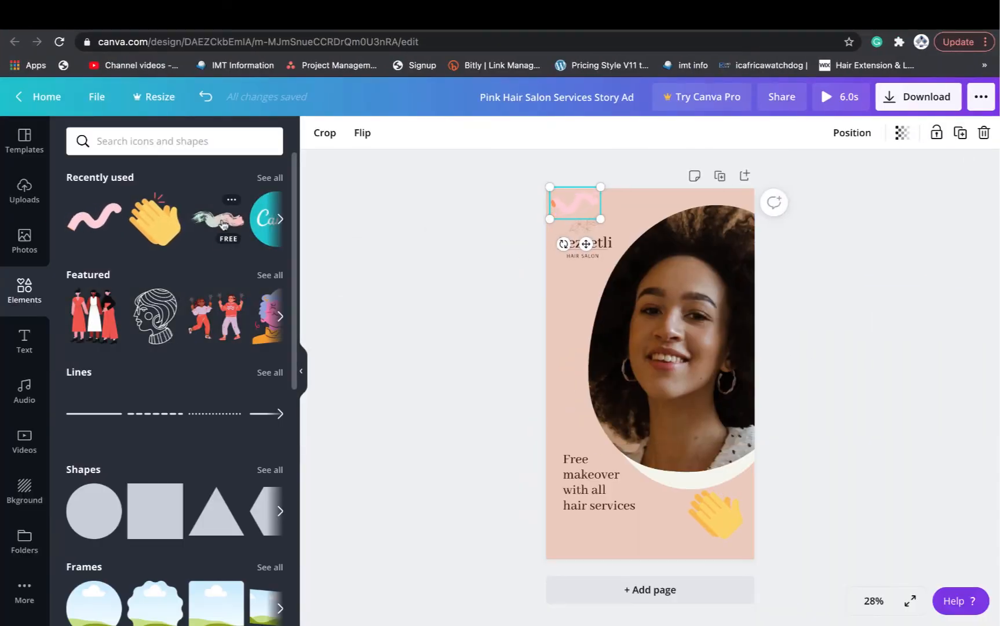
# Step: Add a second page and place the featured line-art woman's head, slightly enlarged, at its upper right
pyautogui.click(666, 590)
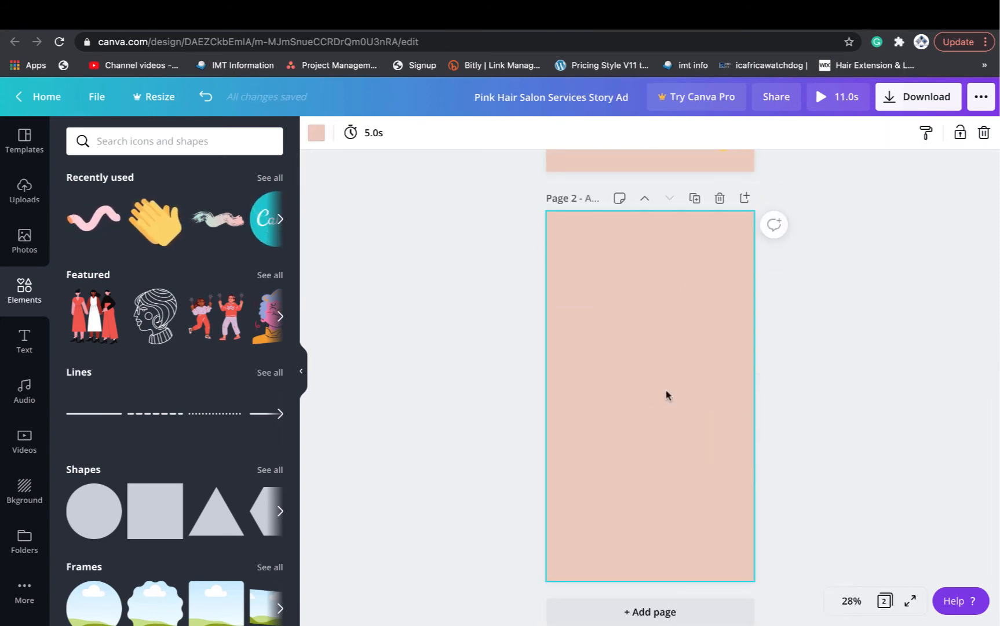
pyautogui.scroll(3, 666, 395)
pyautogui.scroll(-3, 658, 330)
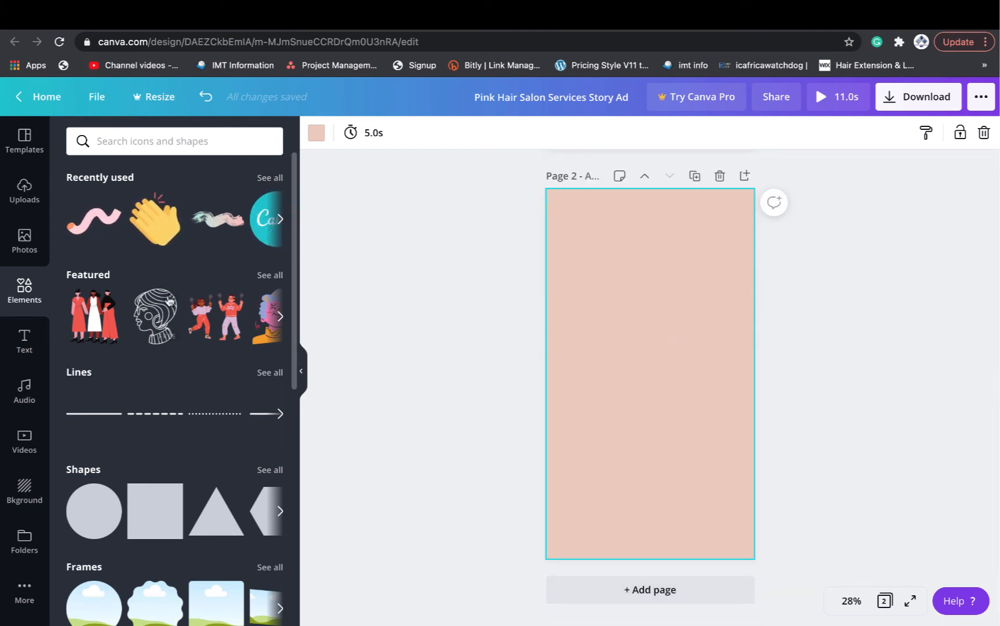
pyautogui.click(160, 323)
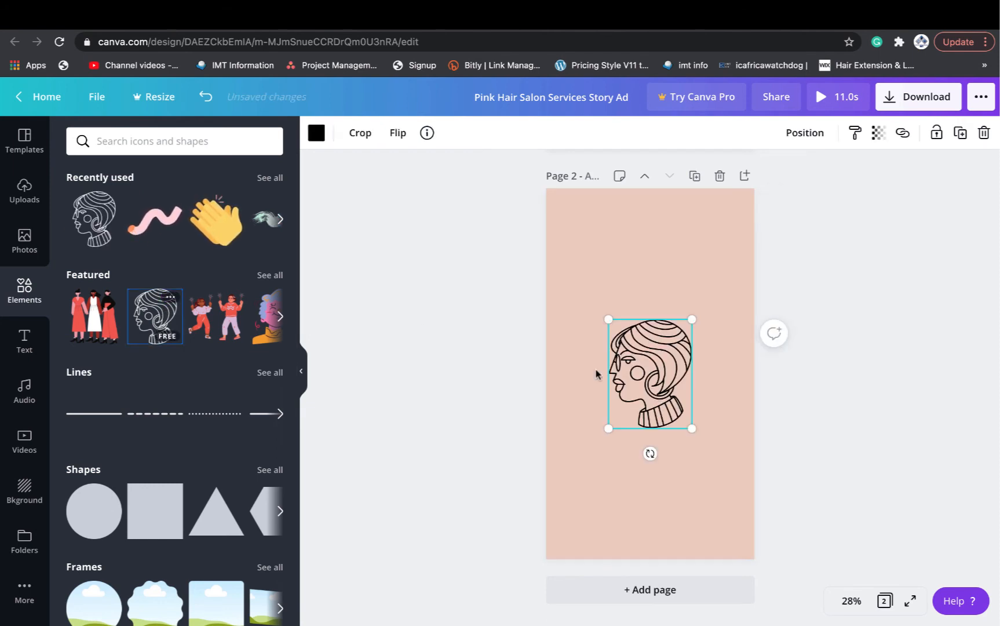
pyautogui.moveTo(668, 356); pyautogui.dragTo(709, 239)
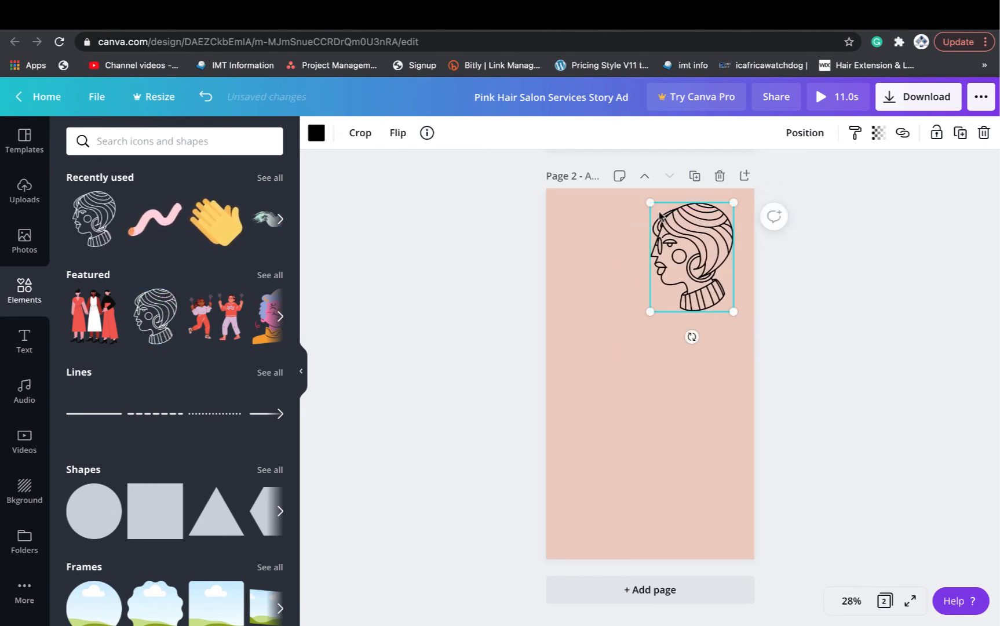
pyautogui.moveTo(644, 199); pyautogui.dragTo(640, 189)
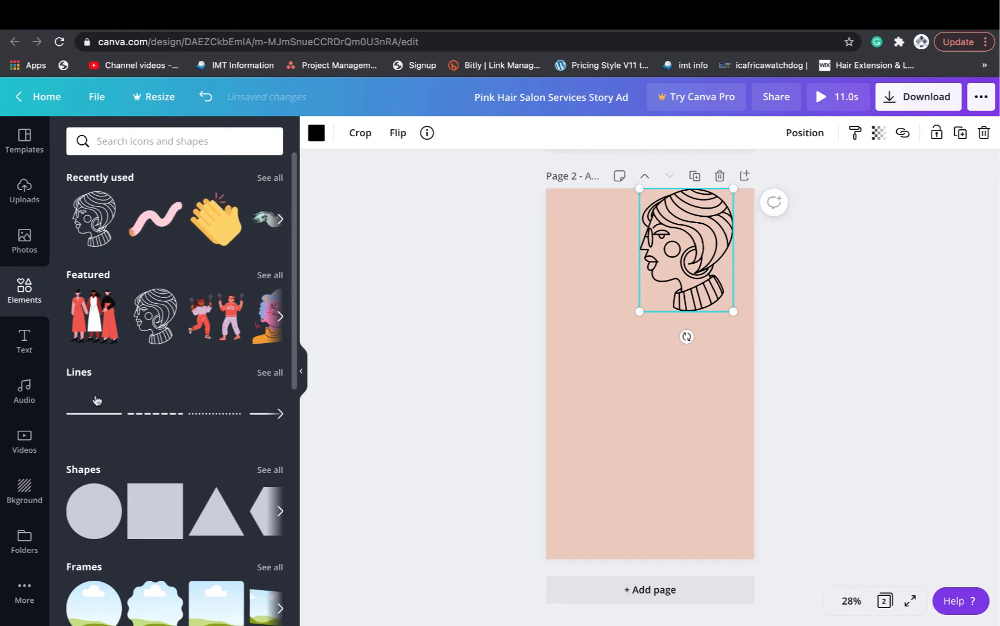
# Step: Add the scalloped circle frame to the lower right of page 2 and fill it with the uploaded bathroom photo with the white vanity
pyautogui.scroll(-3, 192, 387)
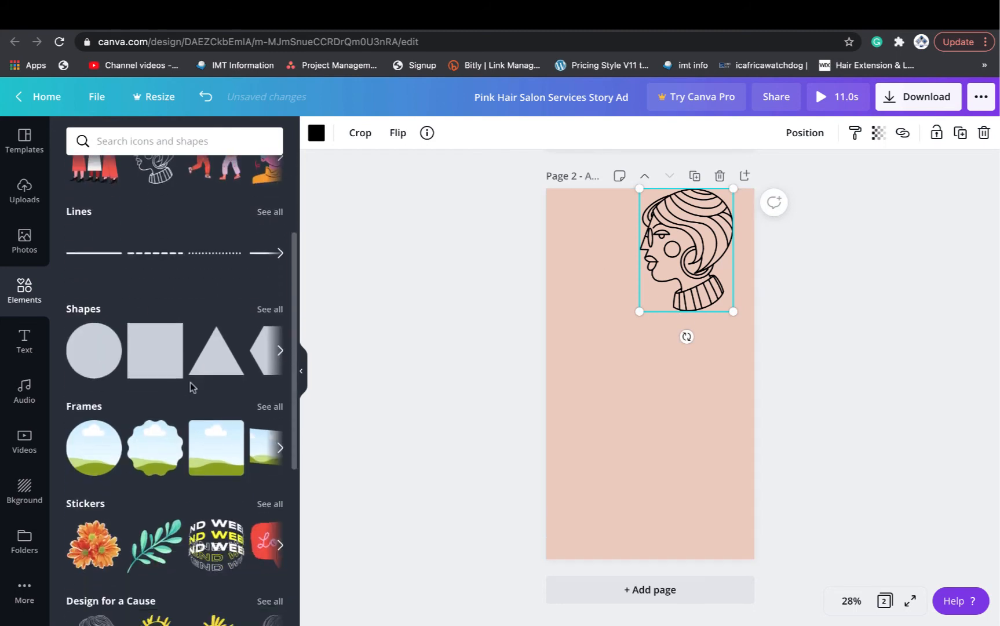
pyautogui.click(160, 437)
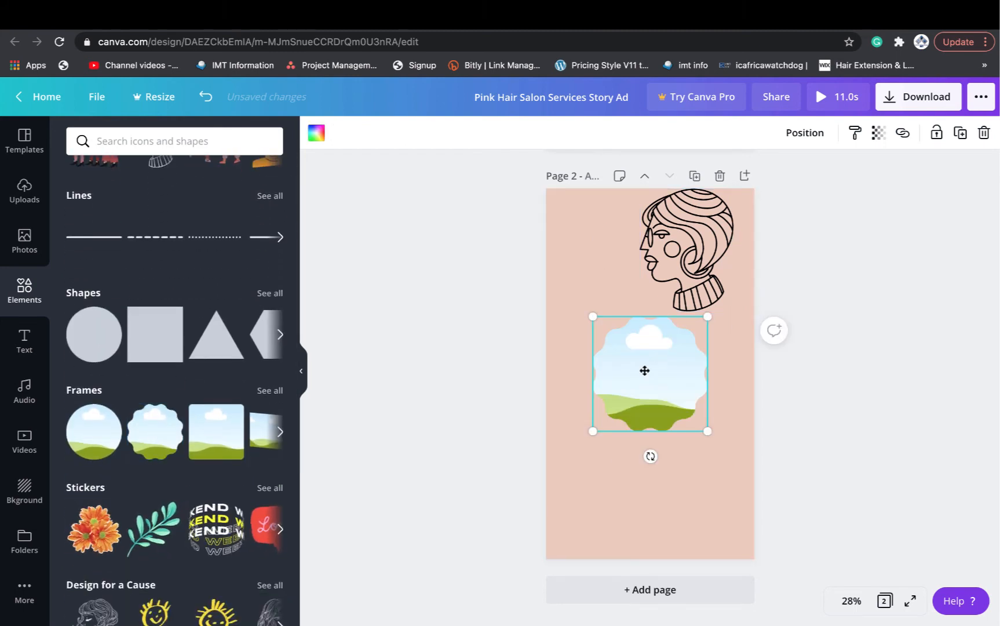
pyautogui.moveTo(645, 369); pyautogui.dragTo(681, 377)
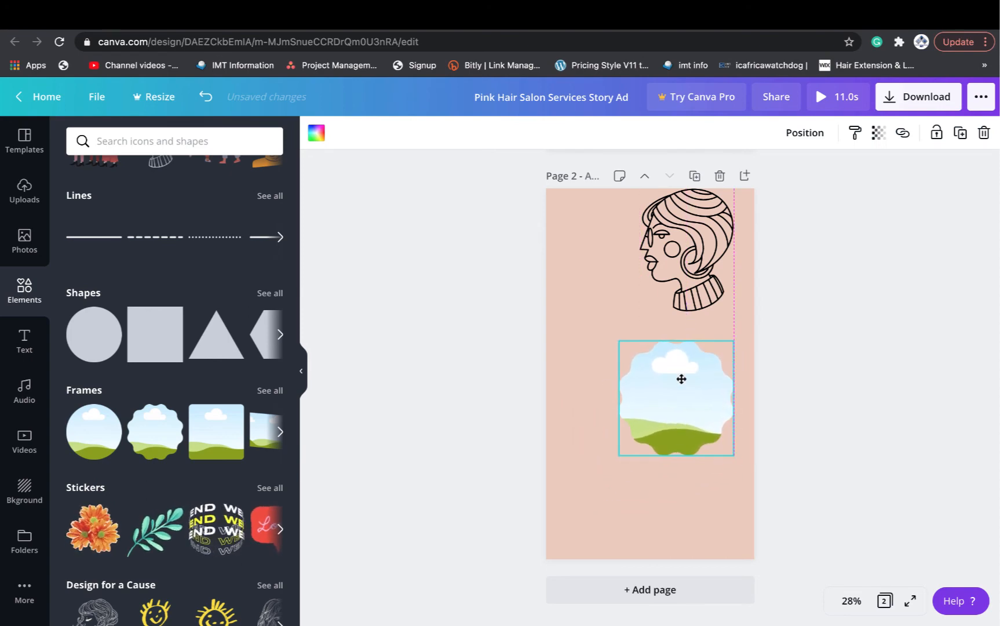
pyautogui.click(23, 202)
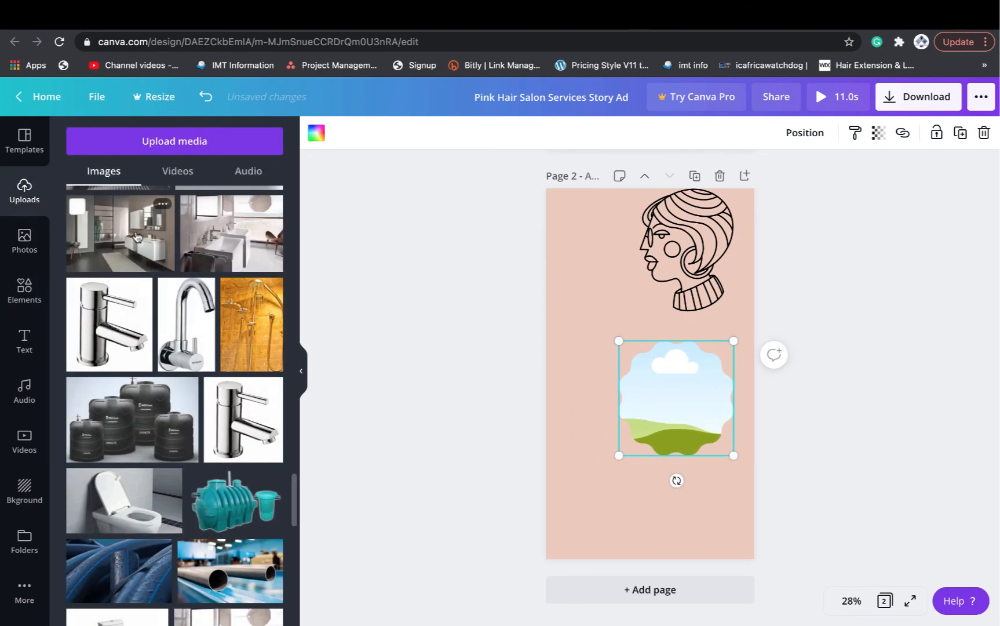
pyautogui.moveTo(136, 236); pyautogui.dragTo(684, 452)
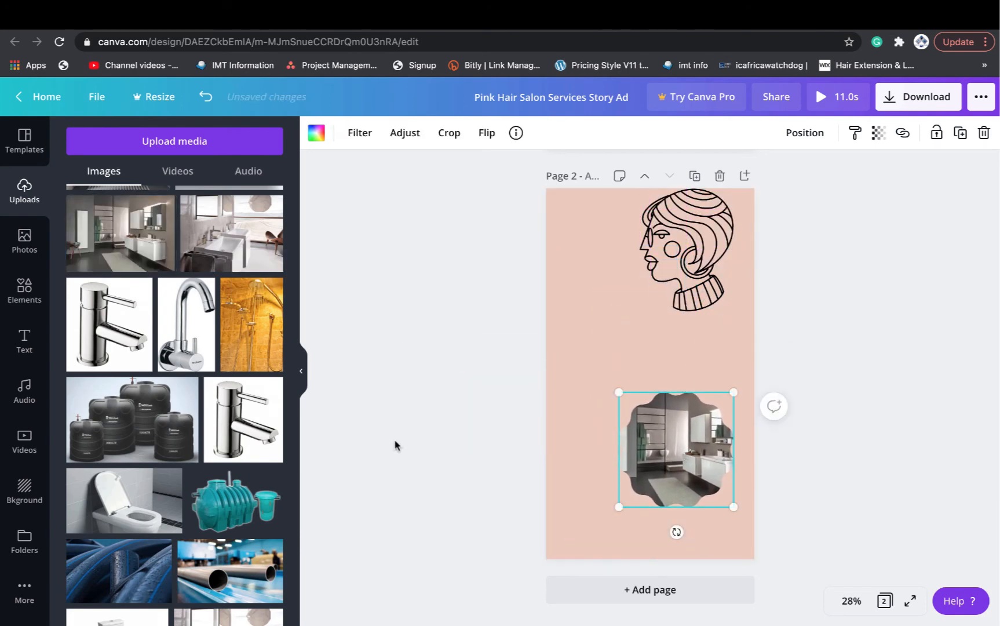
# Step: Browse the full frames collection and place the desktop monitor frame above the bathroom photo on page 2
pyautogui.click(25, 294)
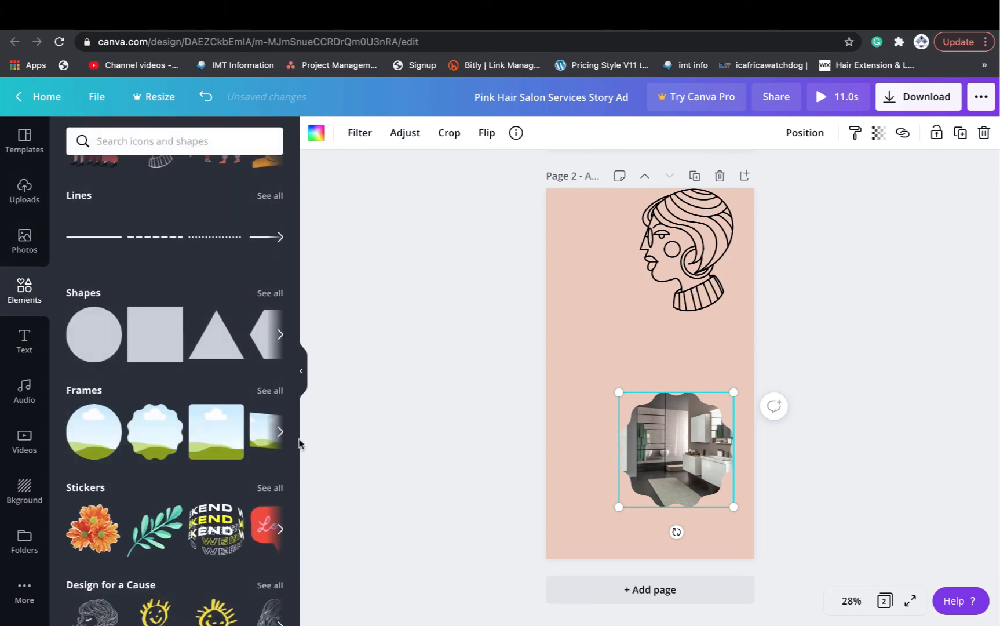
pyautogui.click(271, 390)
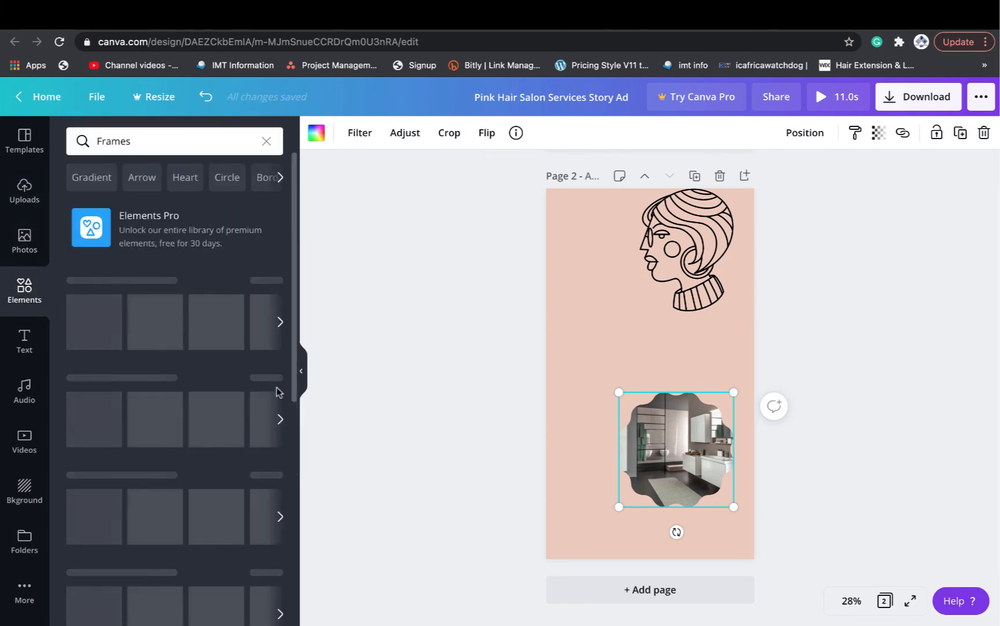
pyautogui.scroll(-5, 224, 397)
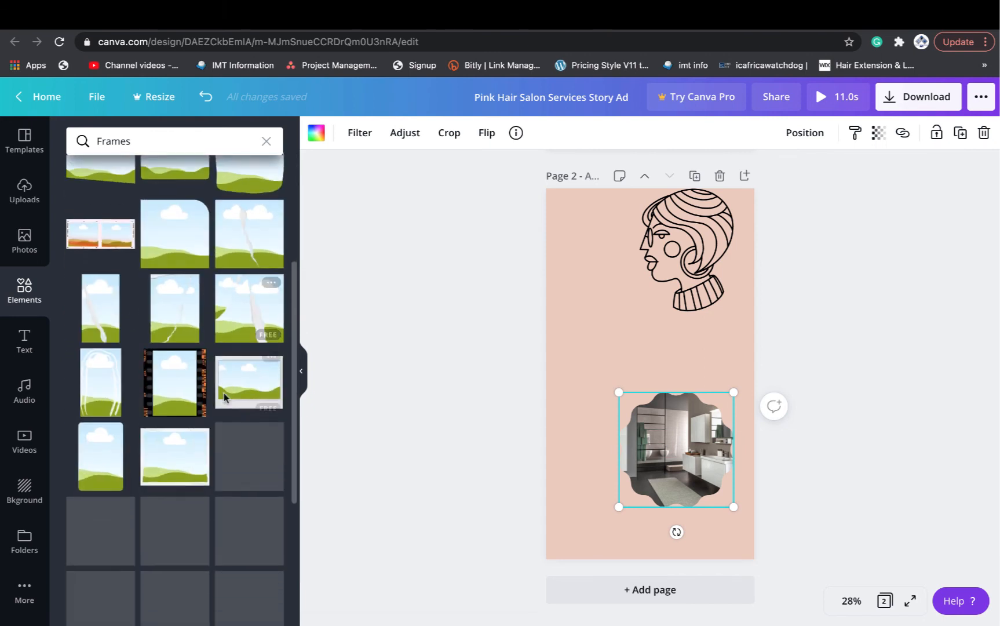
pyautogui.scroll(-5, 224, 397)
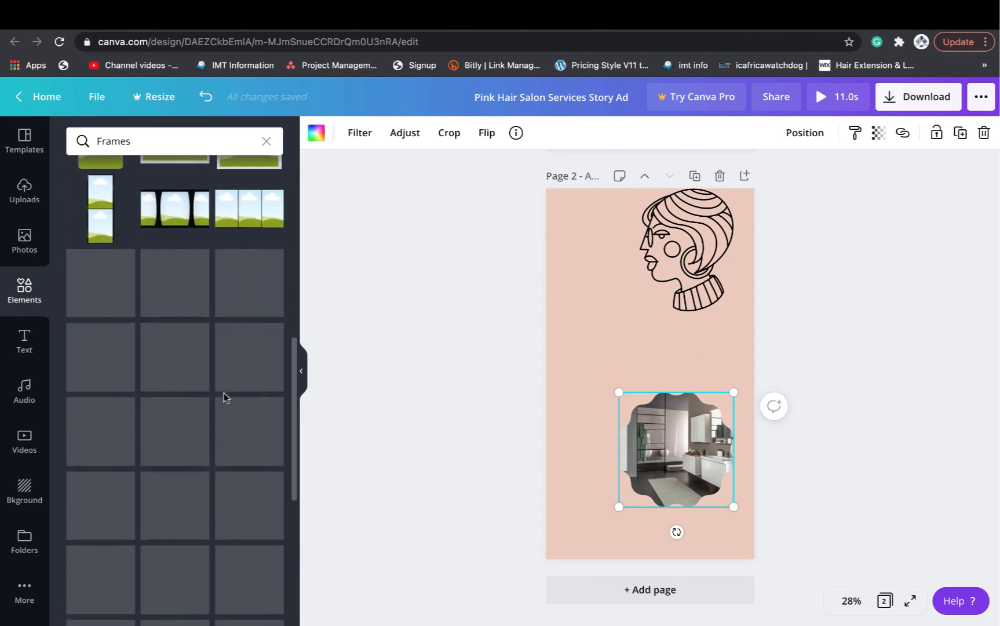
pyautogui.scroll(-1, 224, 393)
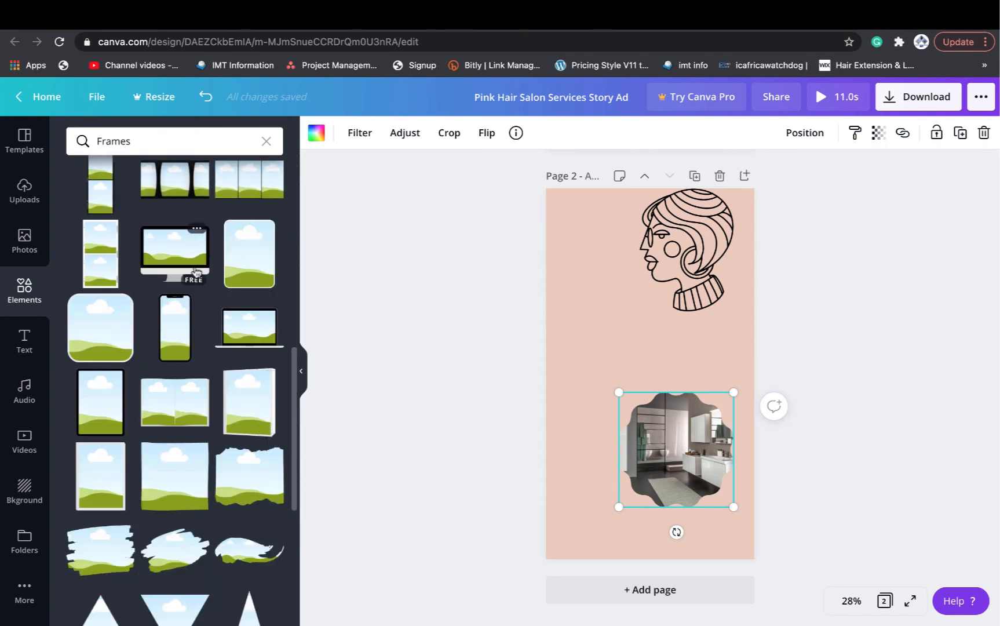
pyautogui.moveTo(169, 258); pyautogui.dragTo(595, 316)
pyautogui.moveTo(681, 369); pyautogui.dragTo(663, 283)
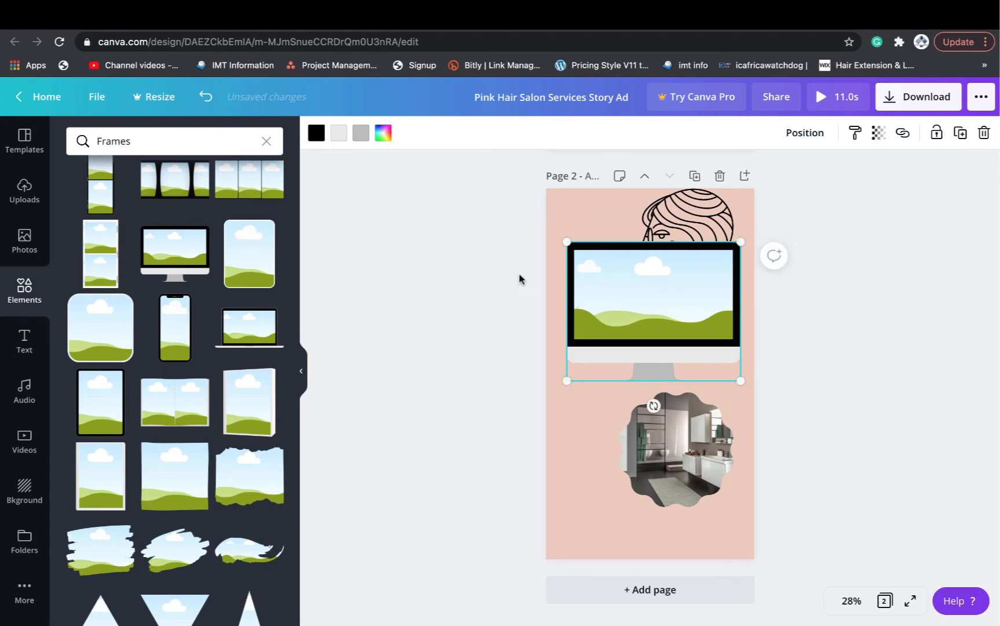
# Step: Fill the monitor frame with the uploaded desk image advertising the 3 days online workshop and inspect it up close
pyautogui.click(24, 193)
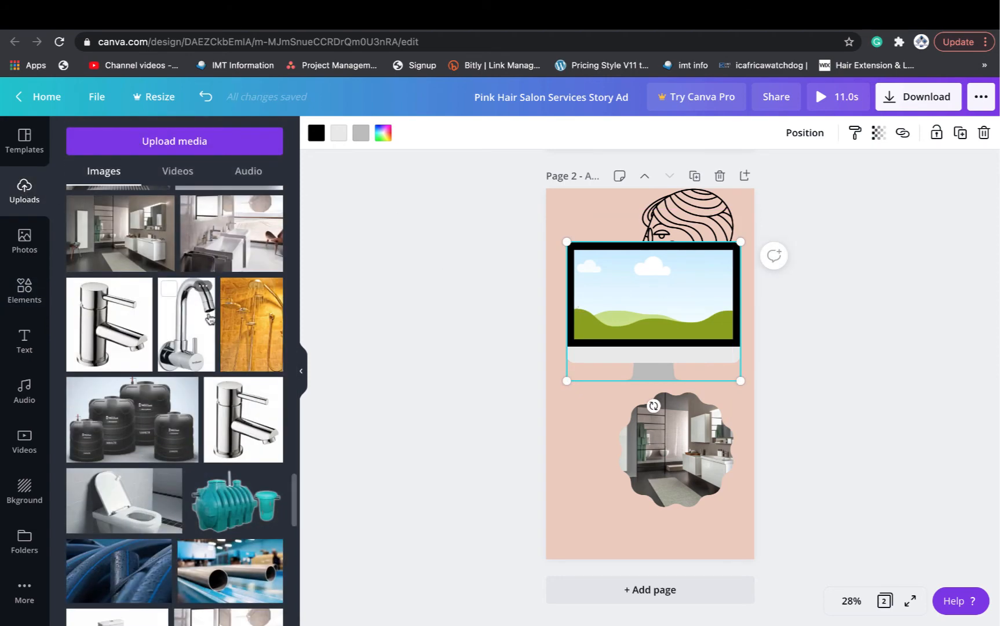
pyautogui.scroll(-3, 212, 430)
pyautogui.scroll(10, 212, 430)
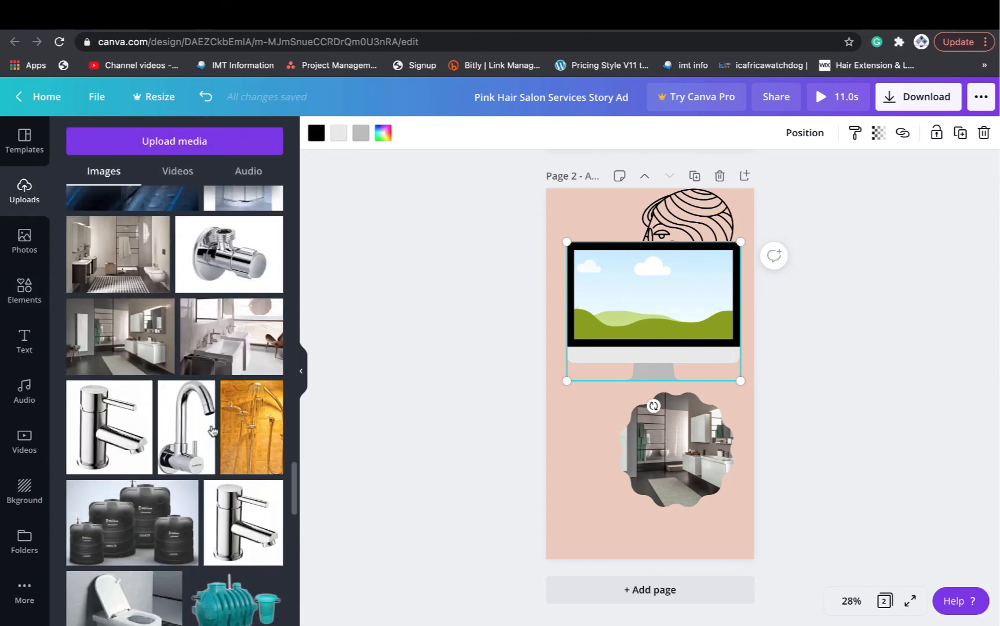
pyautogui.scroll(10, 212, 430)
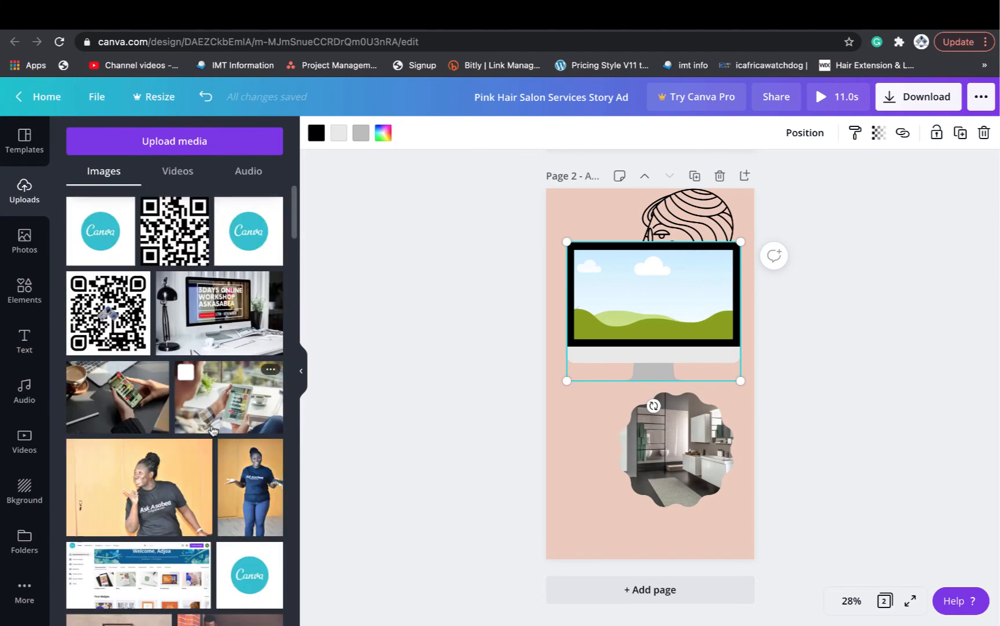
pyautogui.scroll(-2, 212, 430)
pyautogui.scroll(3, 214, 371)
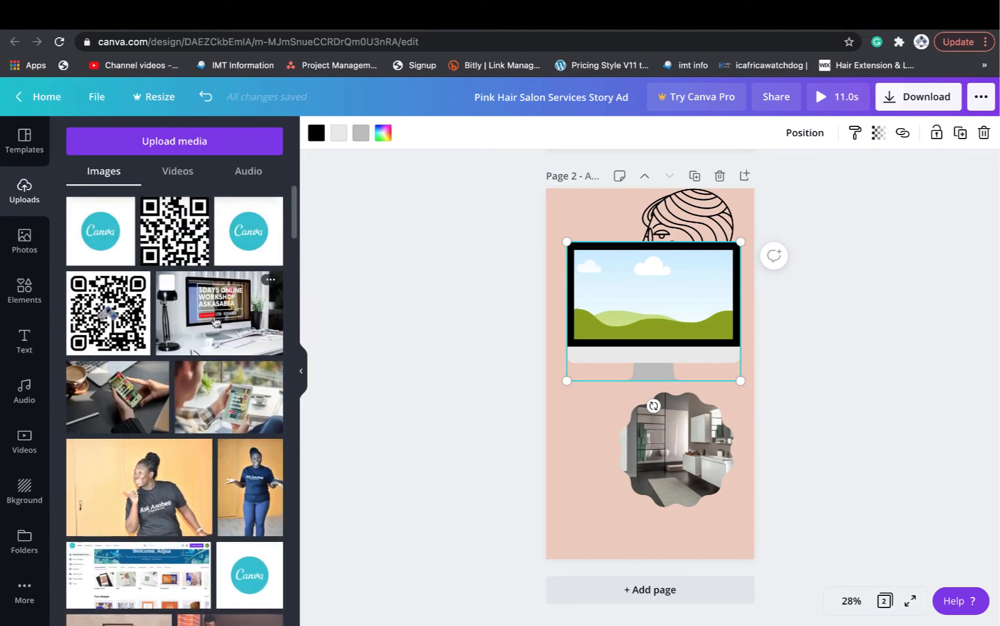
pyautogui.moveTo(215, 321); pyautogui.dragTo(579, 343)
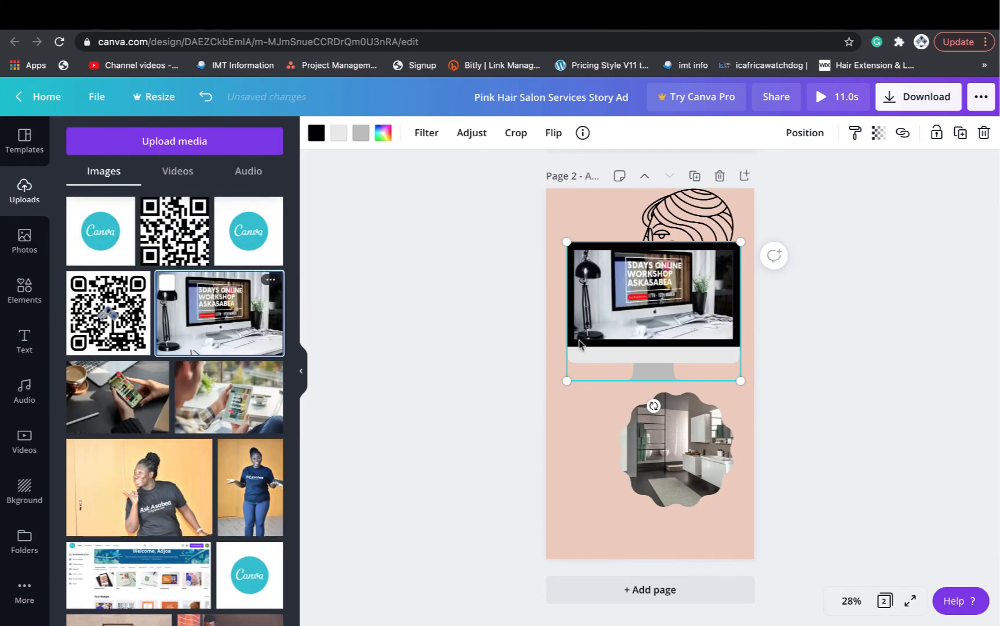
pyautogui.scroll(5, 656, 332)
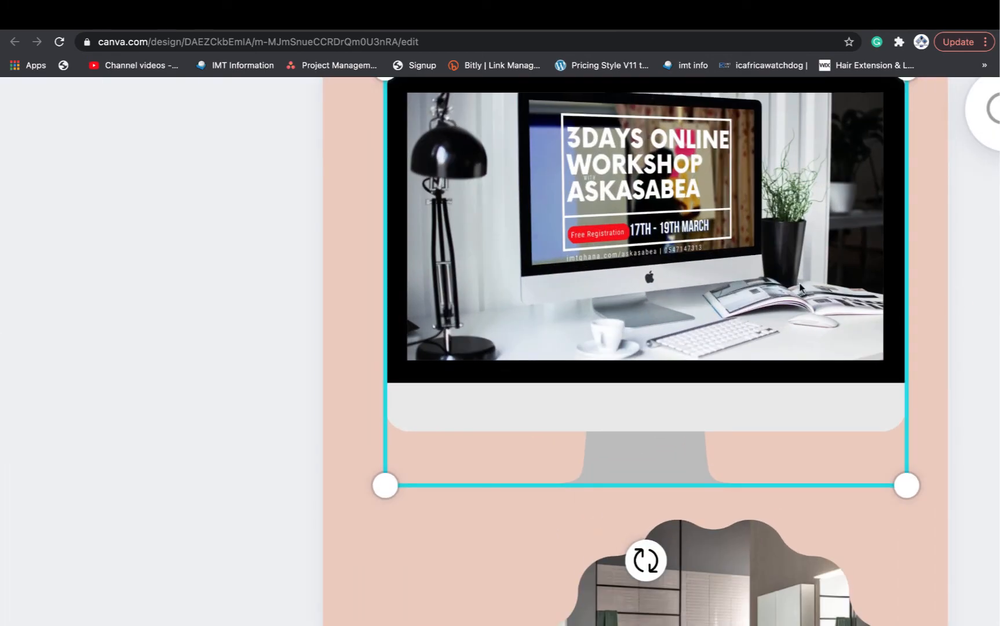
pyautogui.scroll(-5, 800, 288)
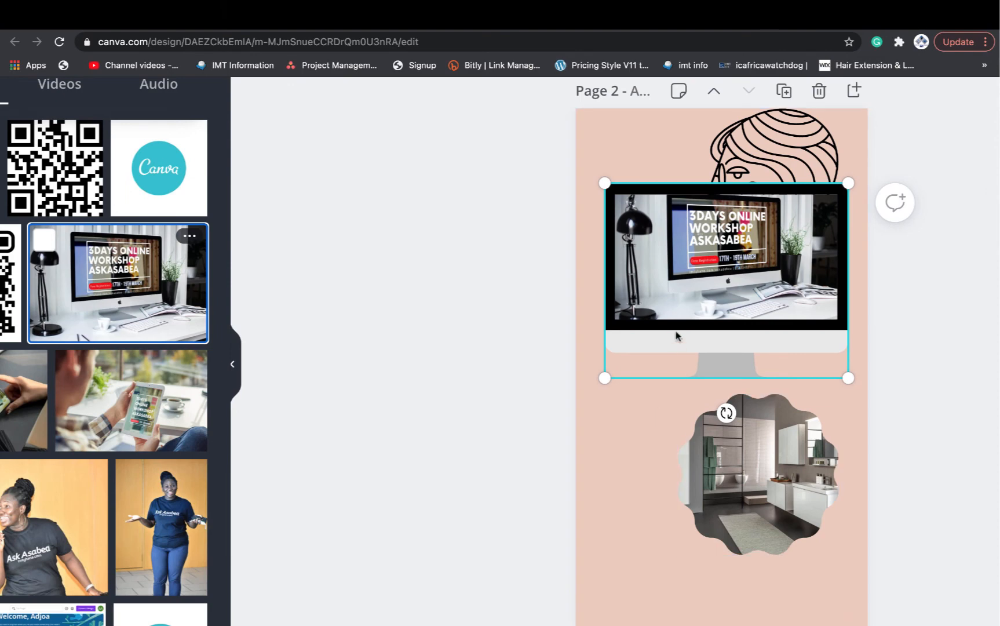
pyautogui.scroll(-3, 188, 320)
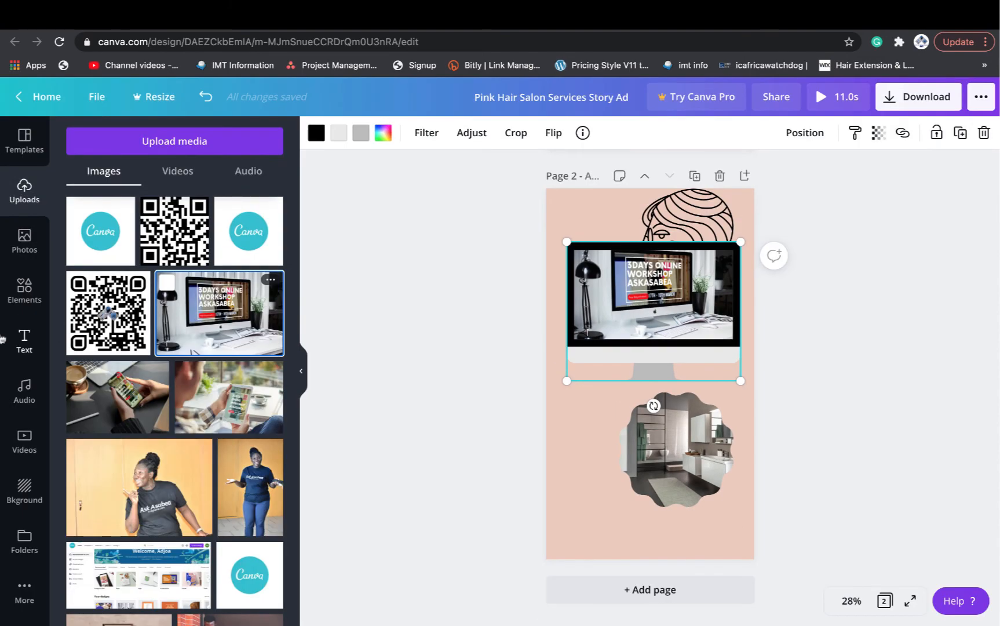
# Step: Add the ragged brush-stroke frame from the frames collection to the lower left of page 2
pyautogui.click(24, 290)
pyautogui.scroll(-10, 155, 436)
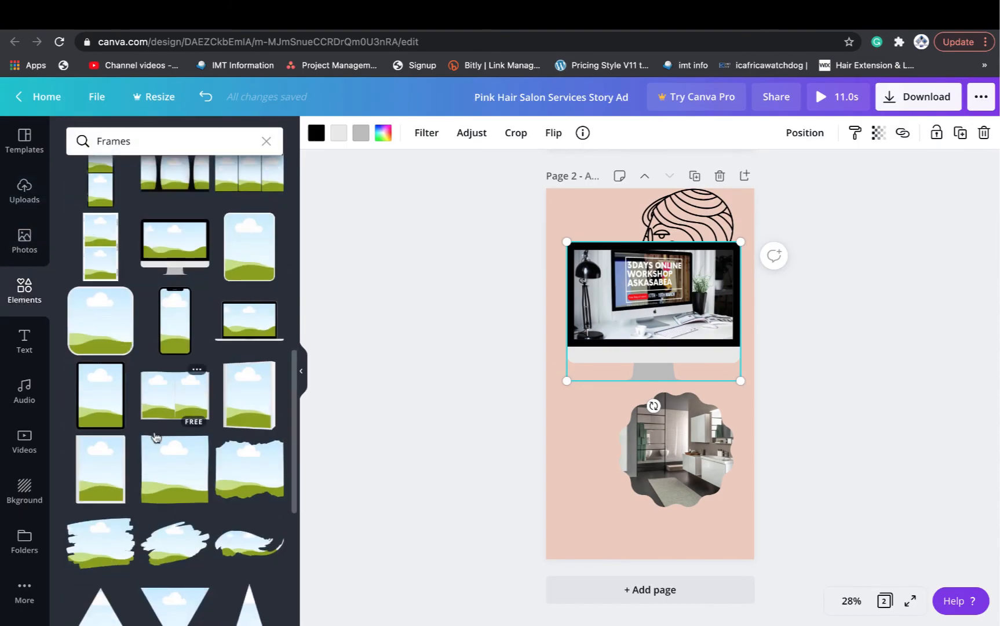
pyautogui.scroll(-1, 156, 435)
pyautogui.moveTo(175, 220)
pyautogui.mouseDown()
pyautogui.moveTo(458, 398)
pyautogui.moveTo(609, 475)
pyautogui.moveTo(556, 494)
pyautogui.mouseUp()
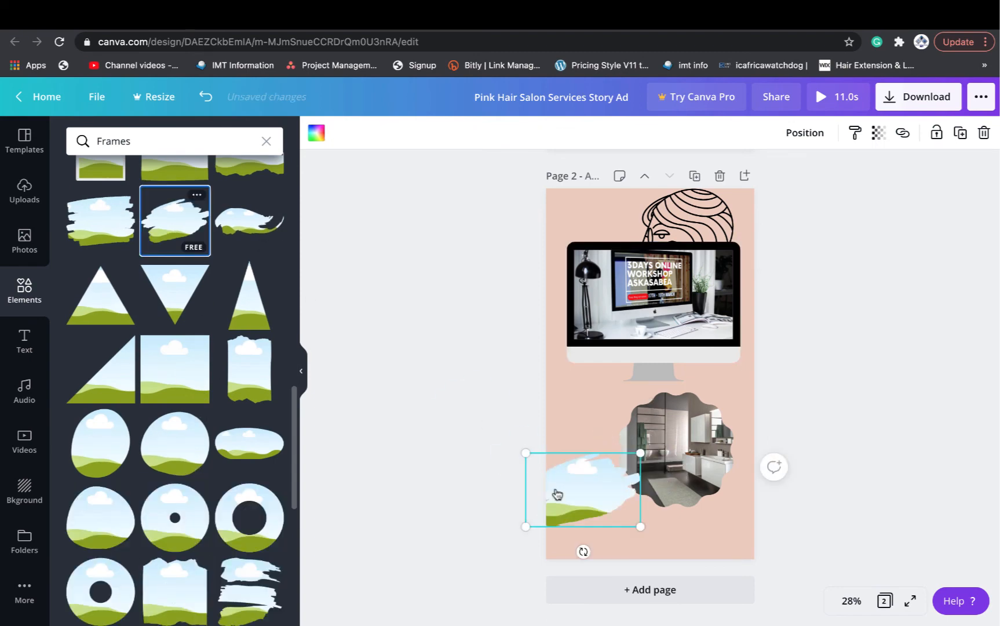
# Step: Look through the element categories and open the full charts collection
pyautogui.rightClick(33, 285)
pyautogui.click(353, 275)
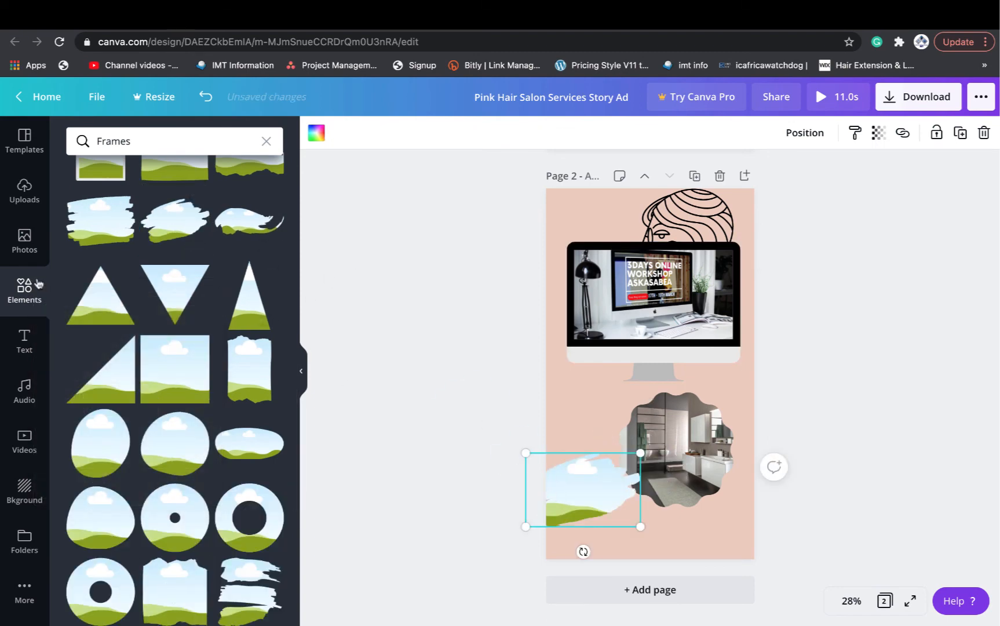
pyautogui.click(30, 293)
pyautogui.scroll(-8, 183, 345)
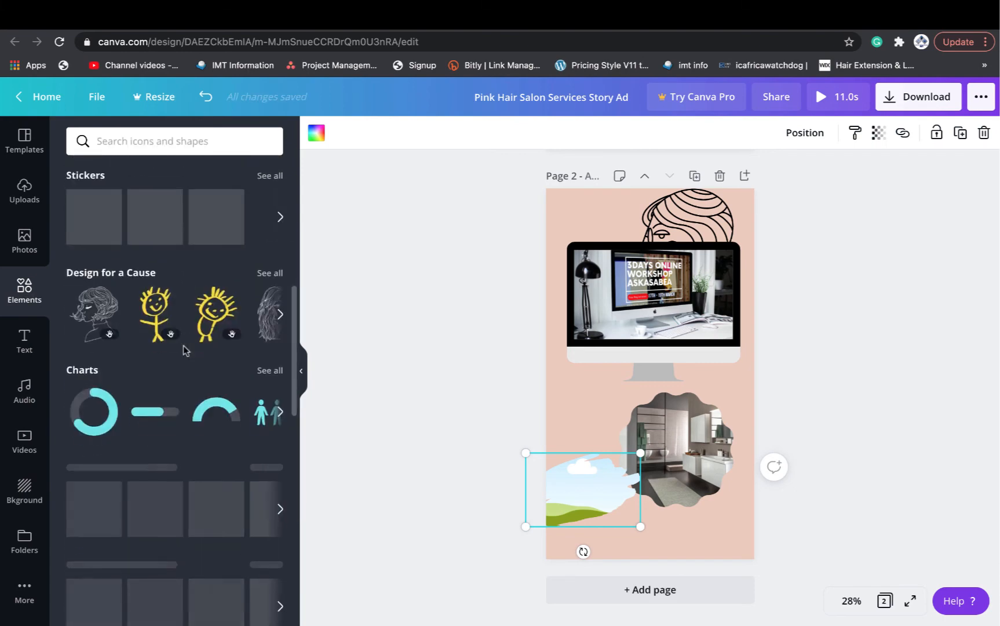
pyautogui.scroll(-3, 183, 345)
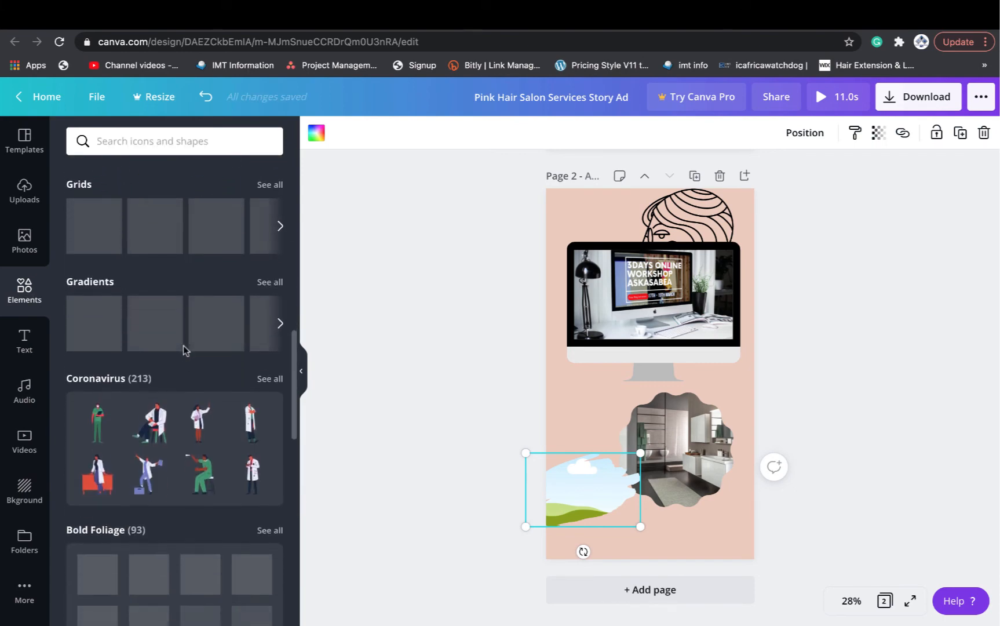
pyautogui.scroll(4, 183, 345)
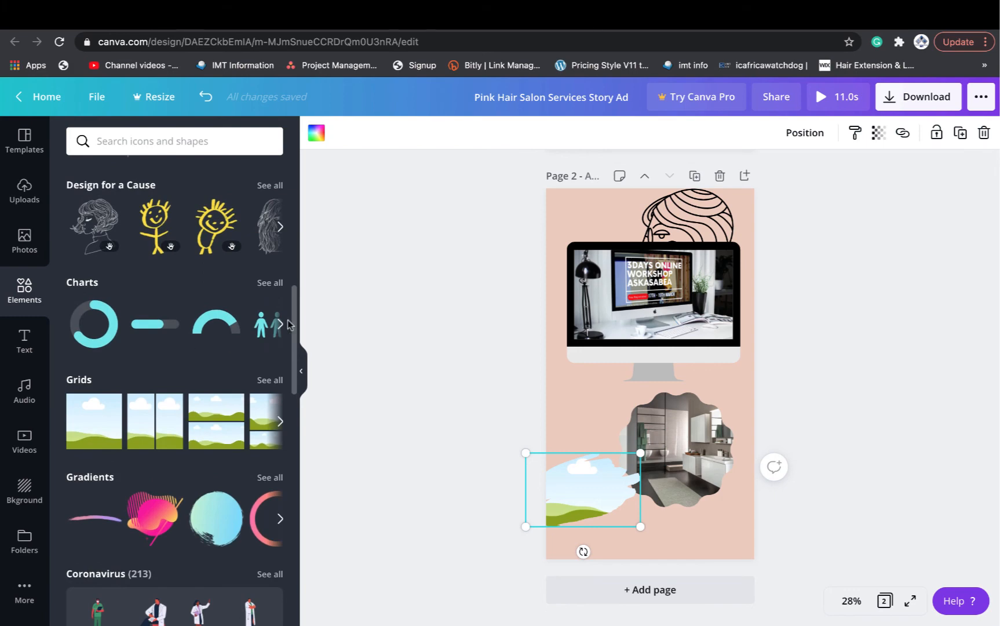
pyautogui.click(270, 283)
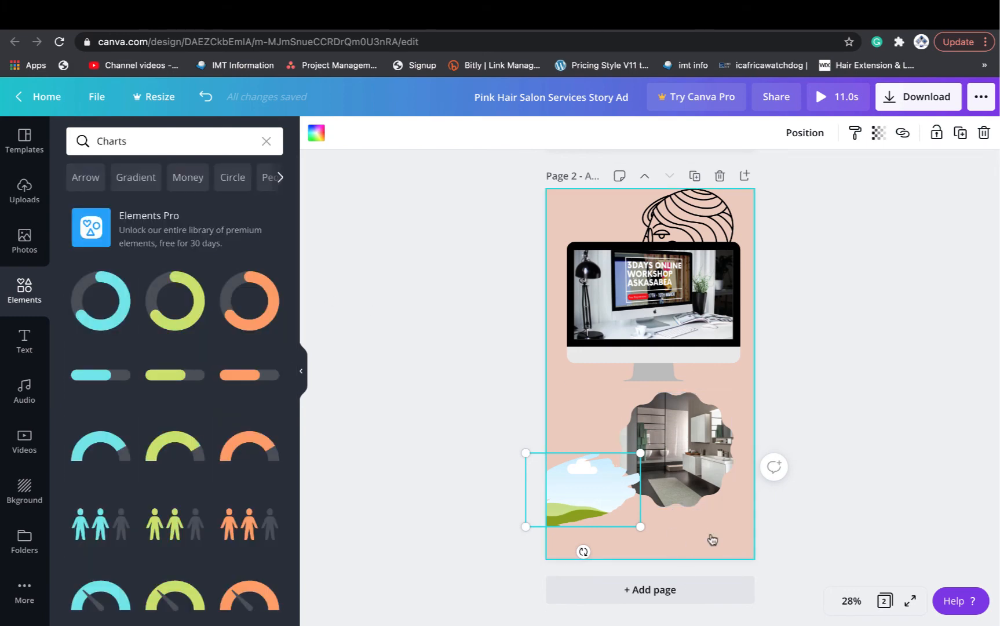
# Step: Add a third page and place the green grouped bar chart on it
pyautogui.click(671, 591)
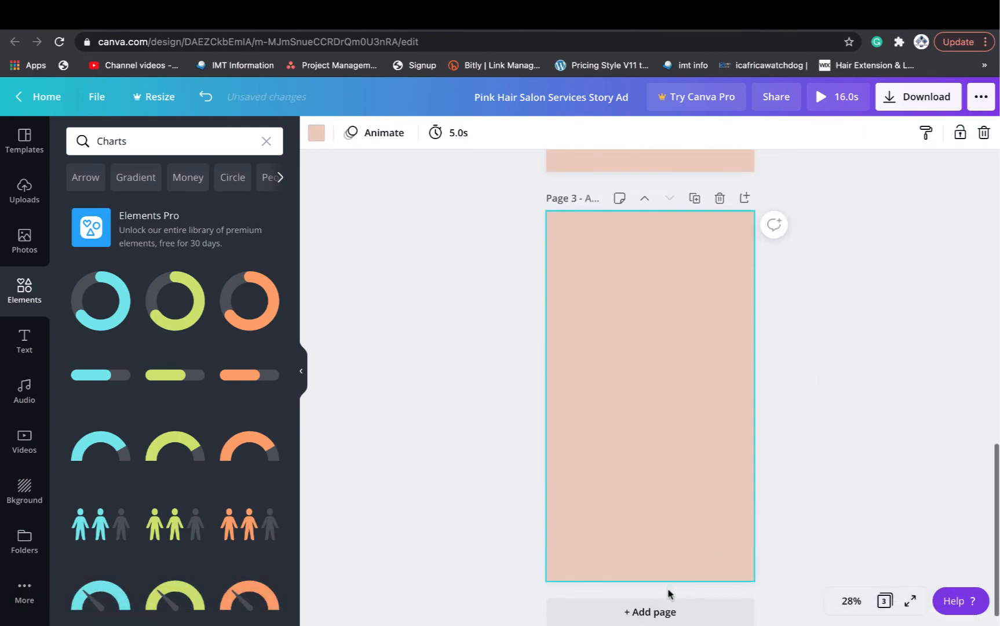
pyautogui.scroll(-6, 139, 381)
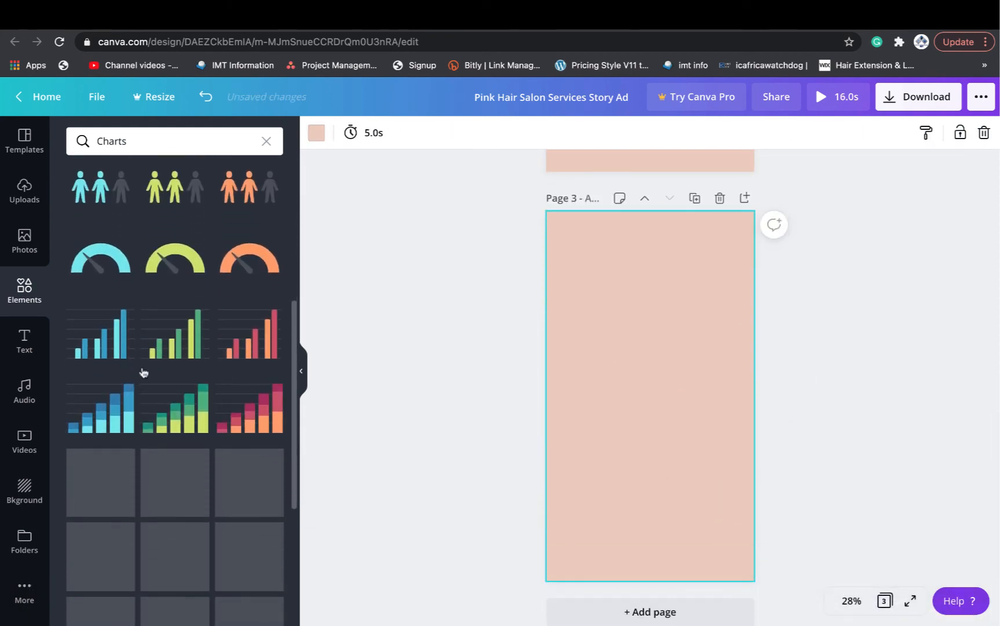
pyautogui.click(181, 334)
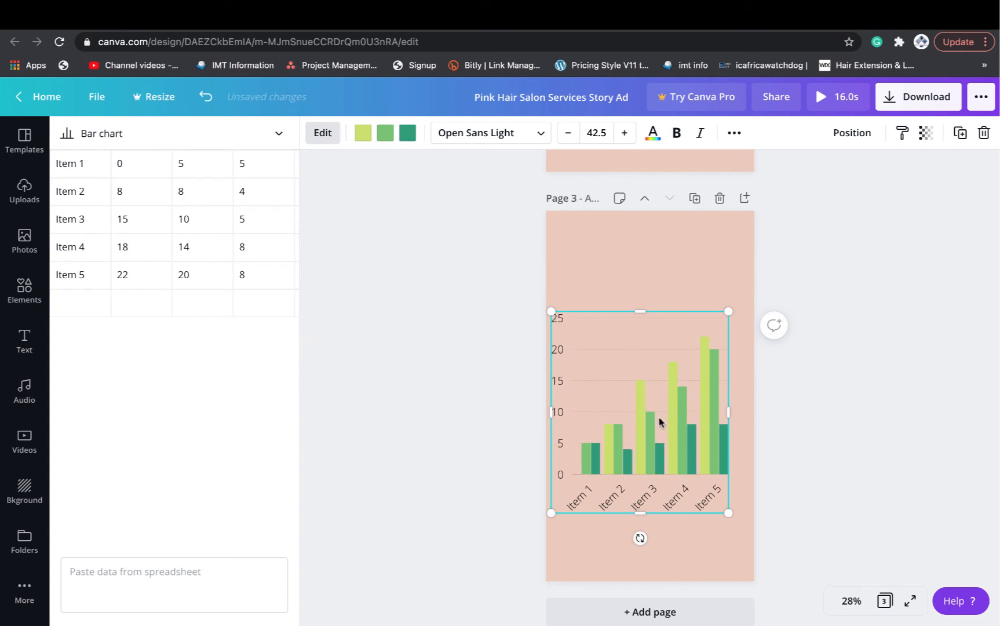
# Step: Set the chart's first Item 1 value to 2, Item 2's second and third values to 10 and 50, and recolour the first series brand red
pyautogui.click(143, 169)
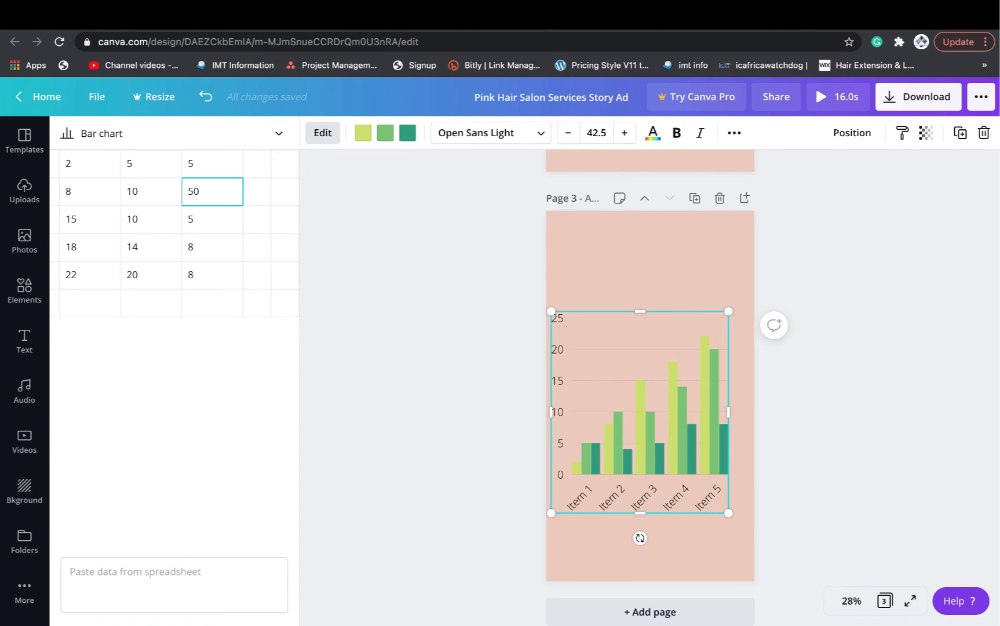
pyautogui.click(201, 218)
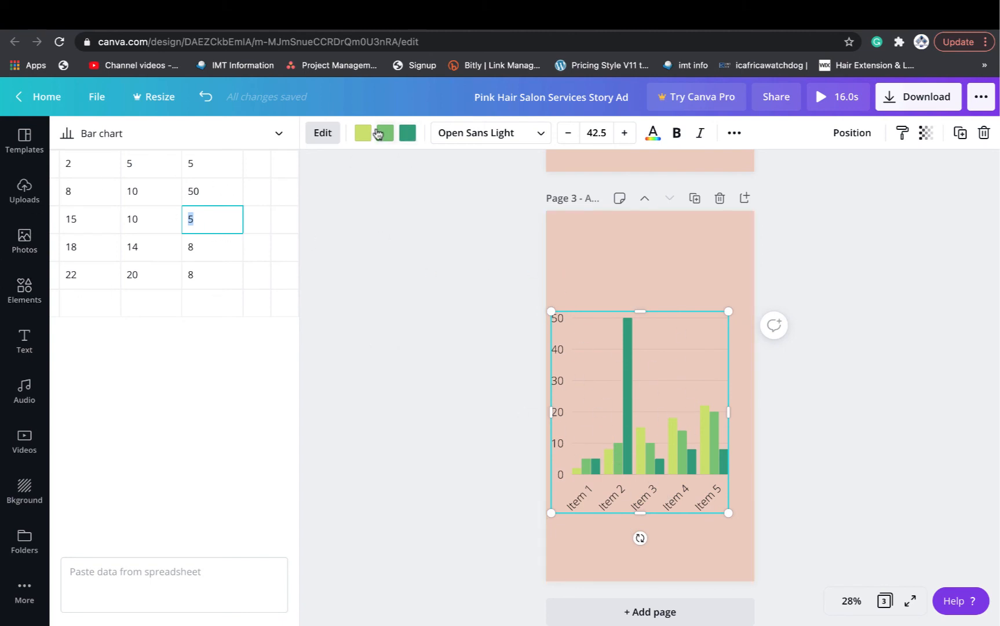
pyautogui.click(363, 134)
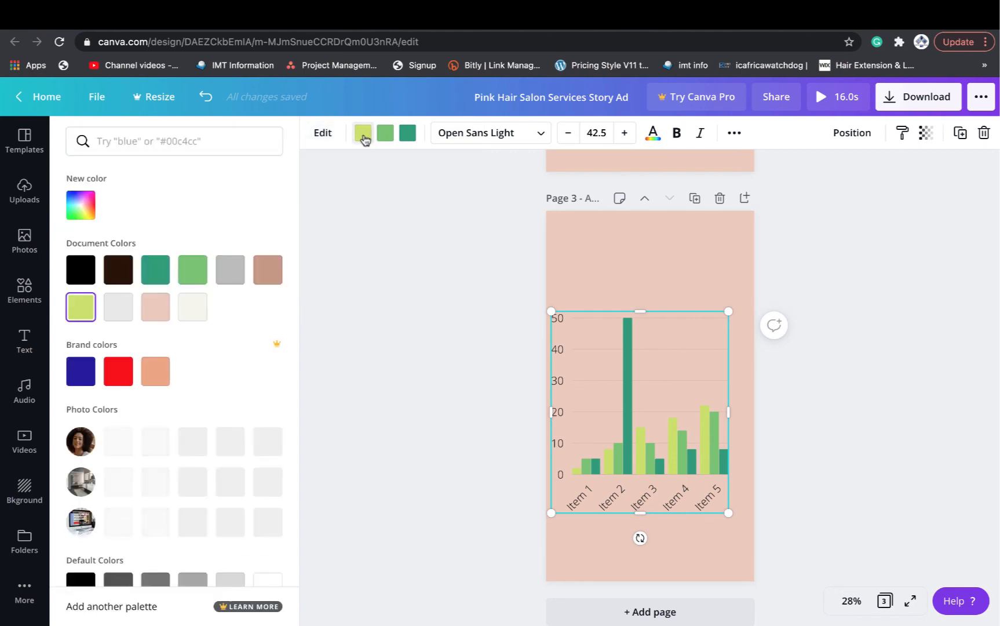
pyautogui.click(115, 369)
pyautogui.click(429, 293)
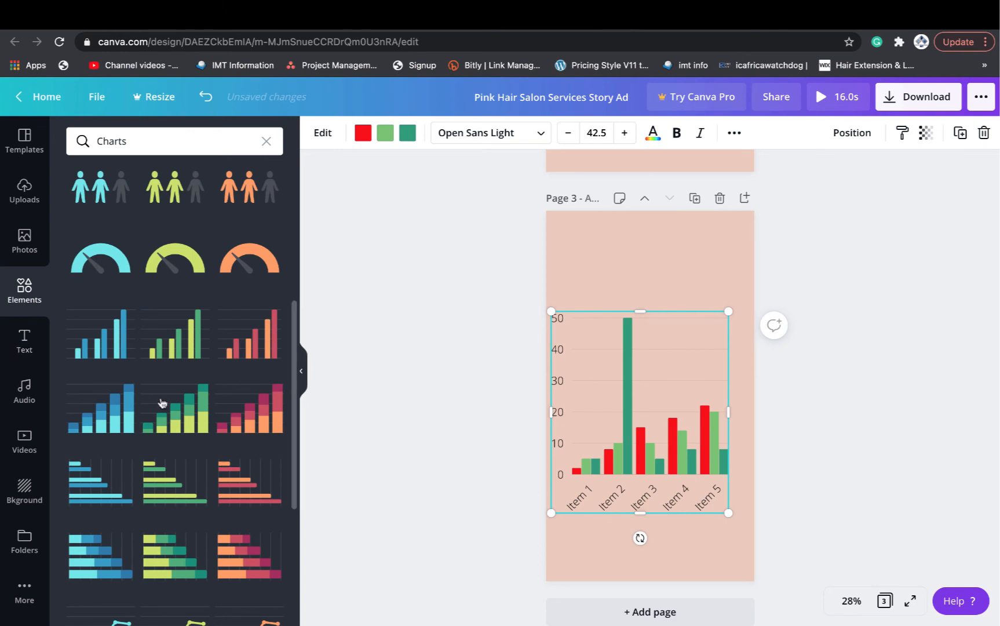
# Step: Look through more element collections, and shrink the bar chart into the upper-right corner of page 3
pyautogui.scroll(-1, 163, 403)
pyautogui.click(19, 295)
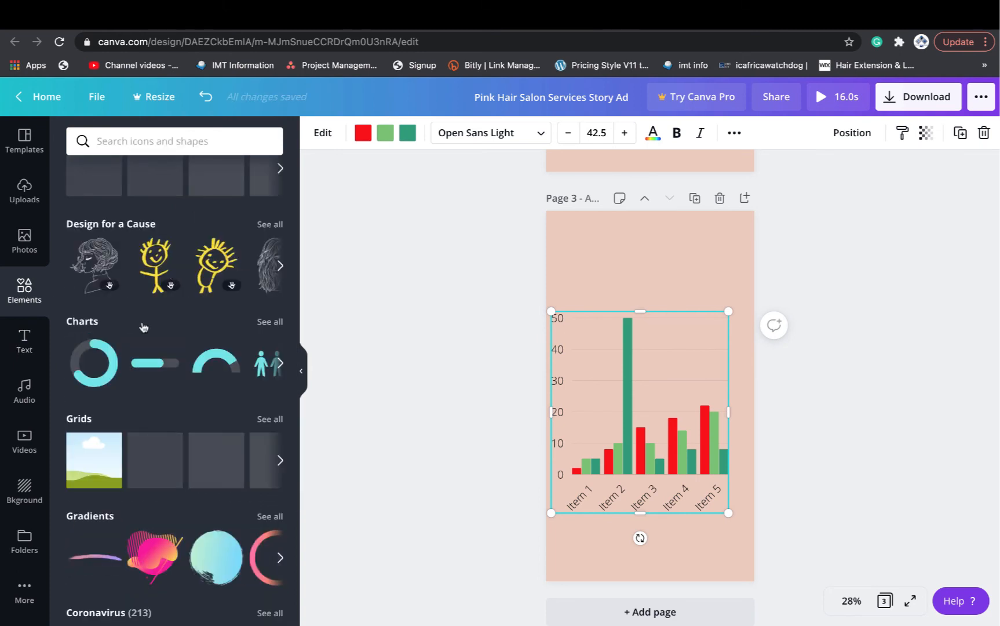
pyautogui.scroll(-10, 157, 376)
pyautogui.scroll(-8, 156, 376)
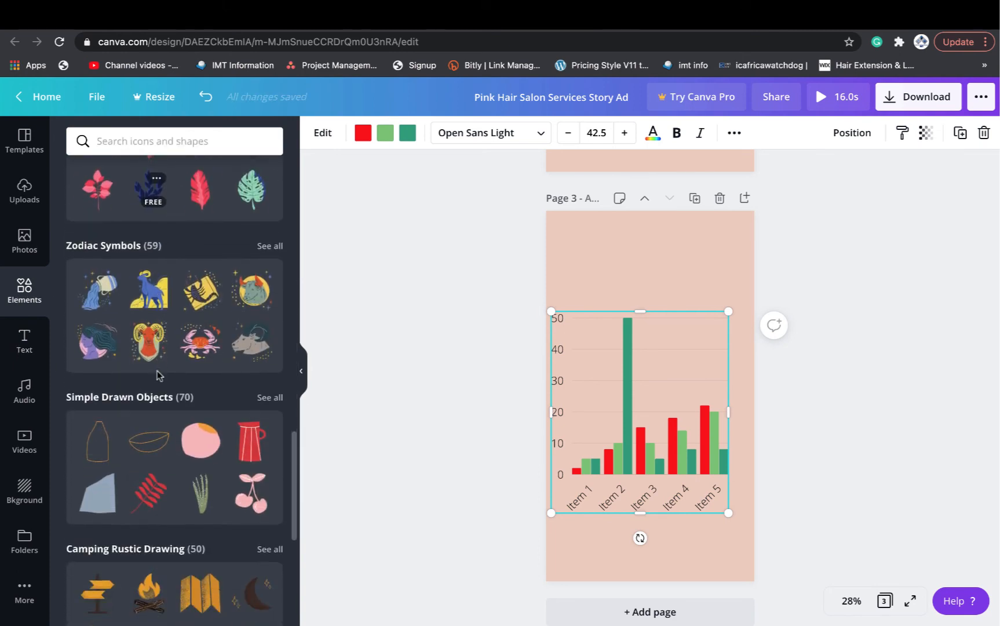
pyautogui.scroll(-3, 158, 373)
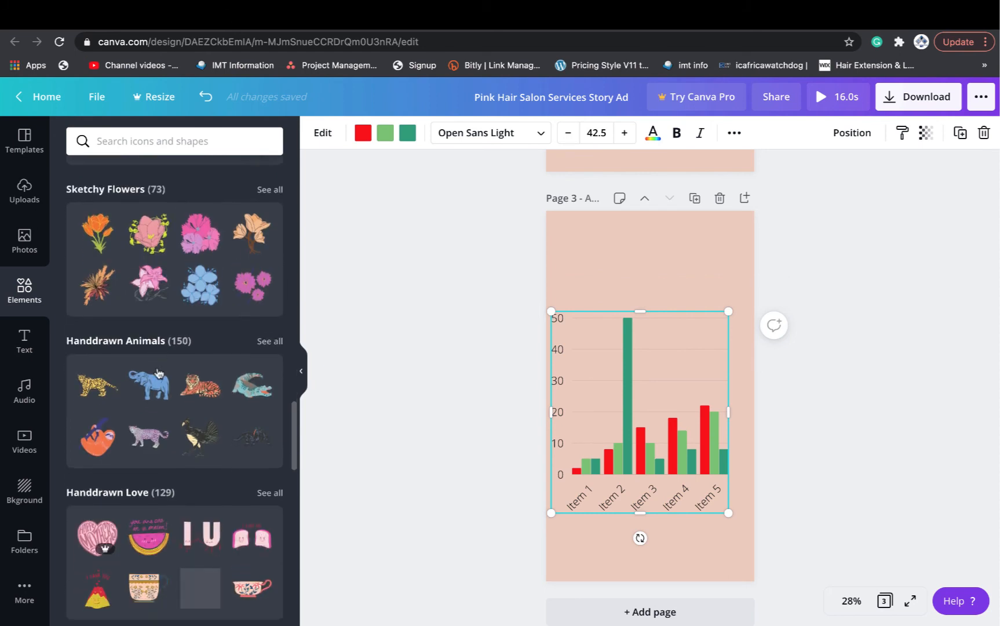
pyautogui.moveTo(732, 304); pyautogui.dragTo(653, 425)
pyautogui.moveTo(590, 440); pyautogui.dragTo(699, 246)
# Step: Browse the remaining illustrated element collections down to Vivid Leaves
pyautogui.scroll(-12, 102, 409)
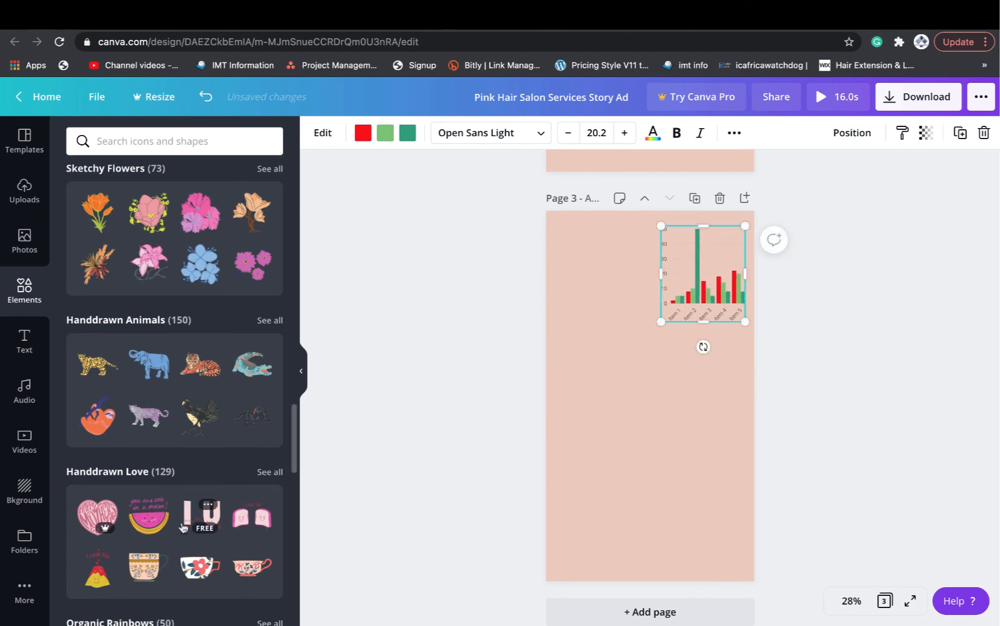
pyautogui.scroll(-5, 182, 526)
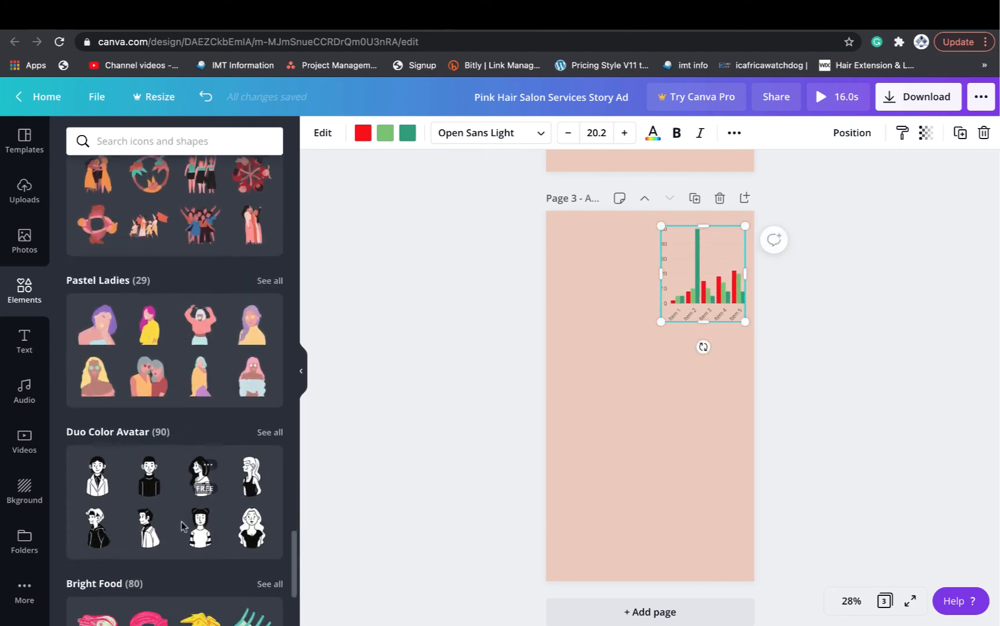
pyautogui.scroll(-8, 181, 527)
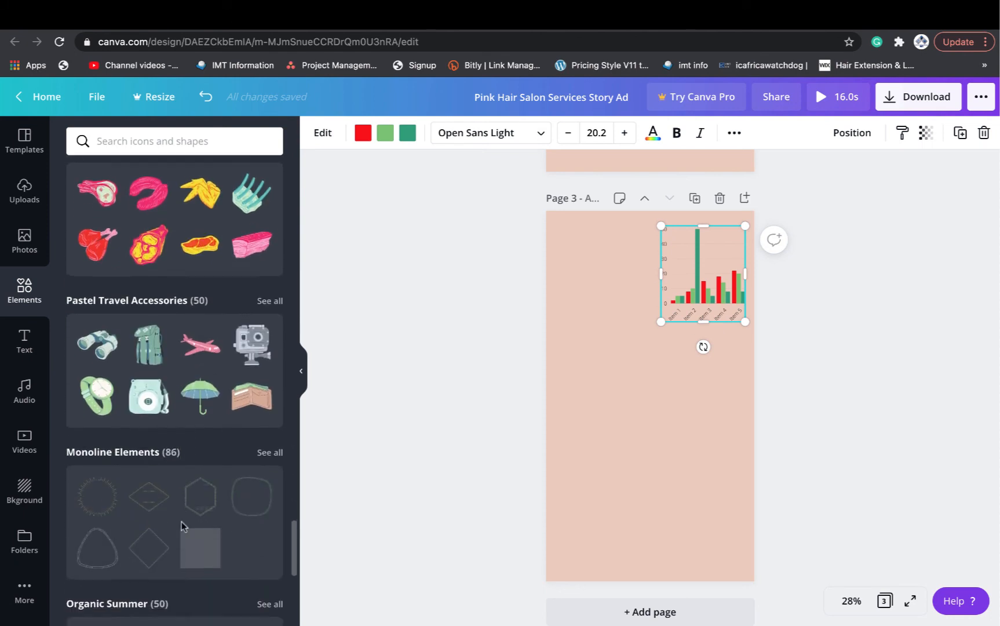
pyautogui.scroll(-2, 182, 526)
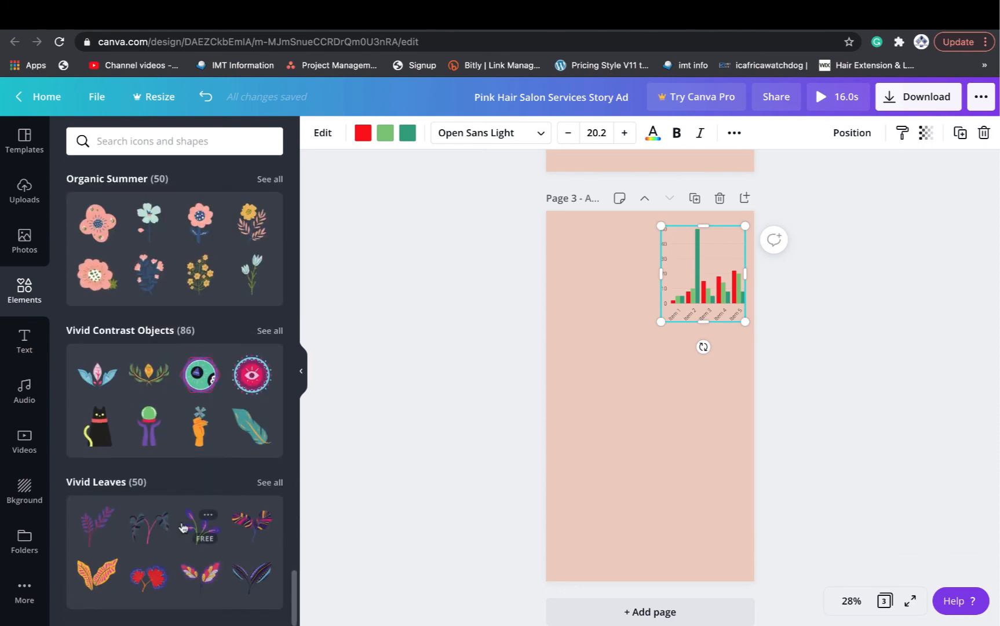
# Step: Add a heading below the chart on page 3 and widen its text box so it fits on one line
pyautogui.click(33, 340)
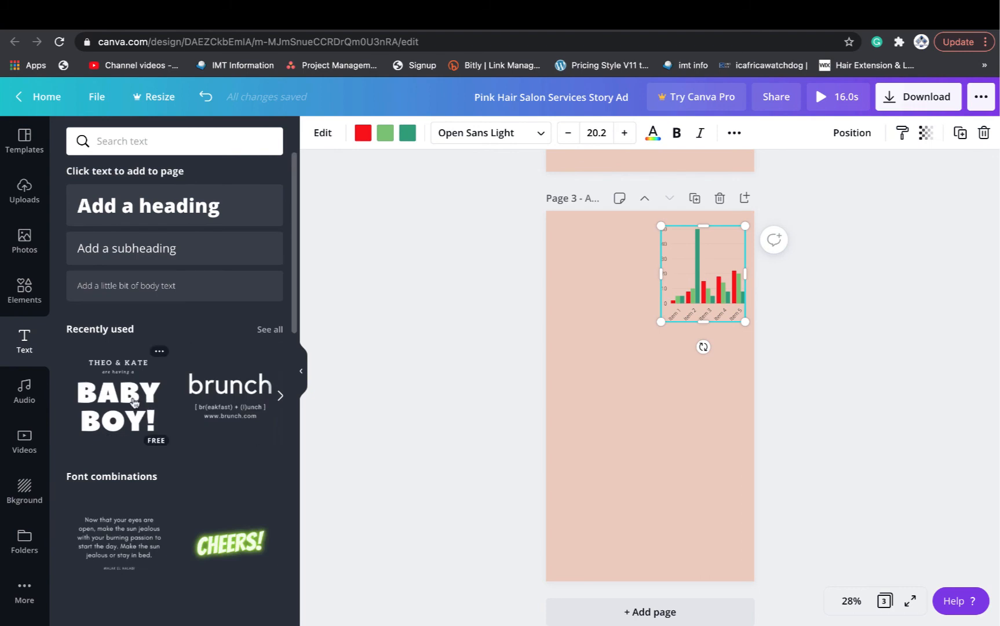
pyautogui.click(144, 214)
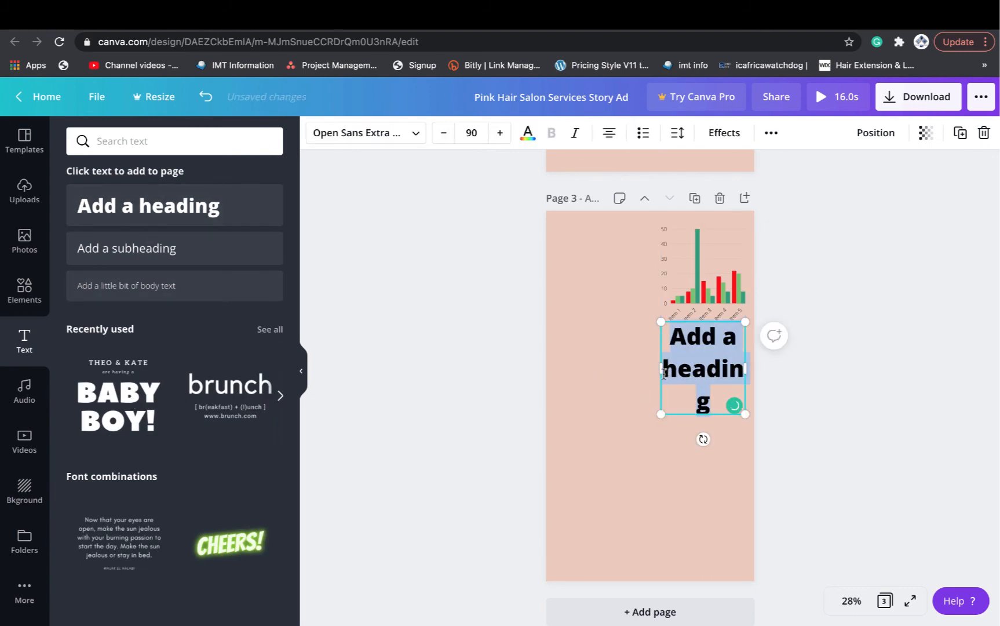
pyautogui.moveTo(642, 366); pyautogui.dragTo(558, 364)
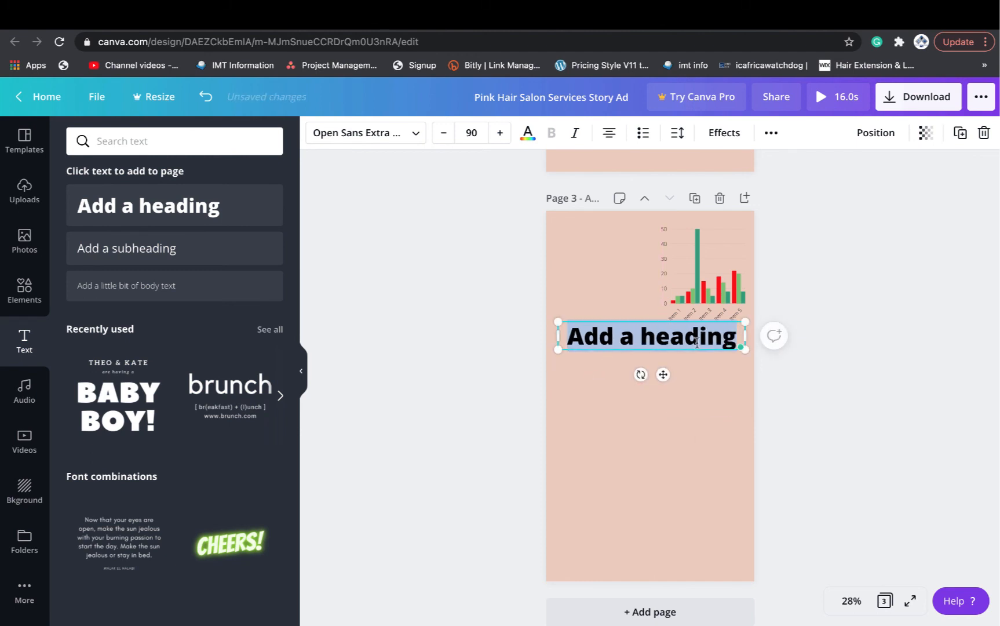
# Step: Replace the heading's placeholder text with "Hello Hope are there"
pyautogui.write('N')
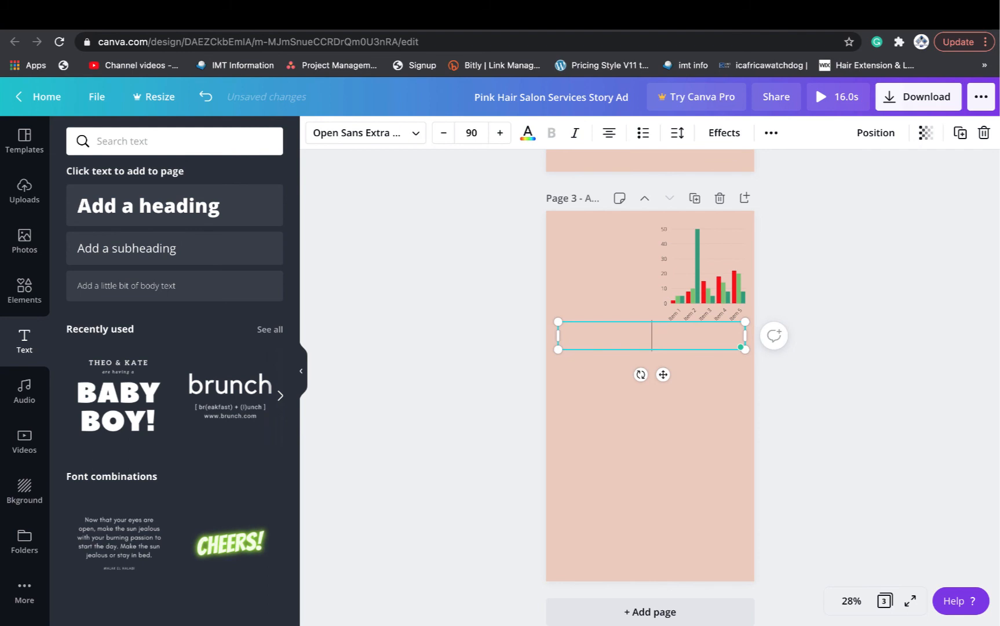
pyautogui.write('elo')
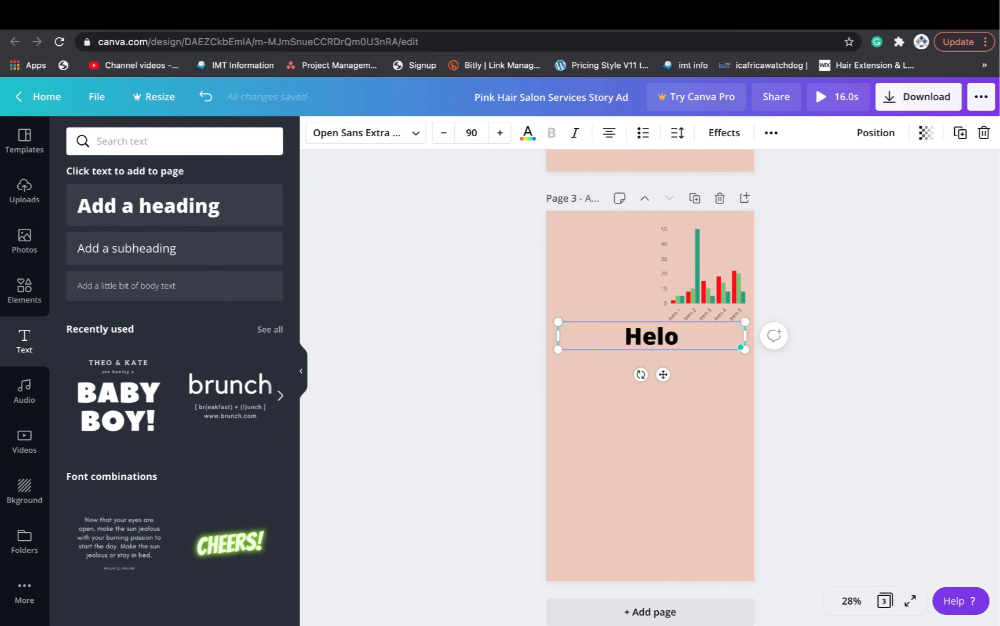
pyautogui.press('BackSpace')
pyautogui.write('lo')
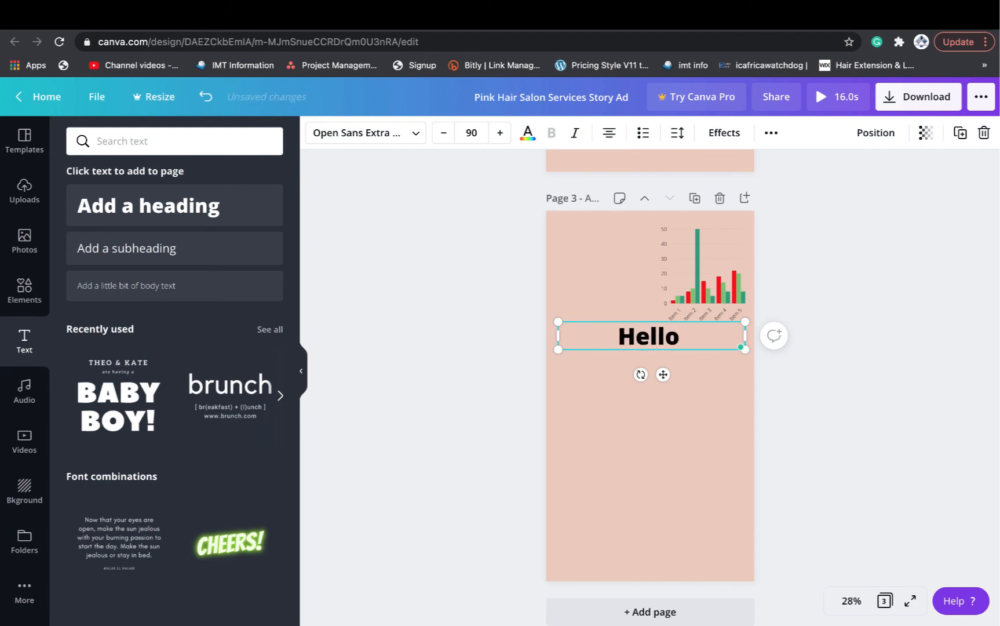
pyautogui.write(' Hope')
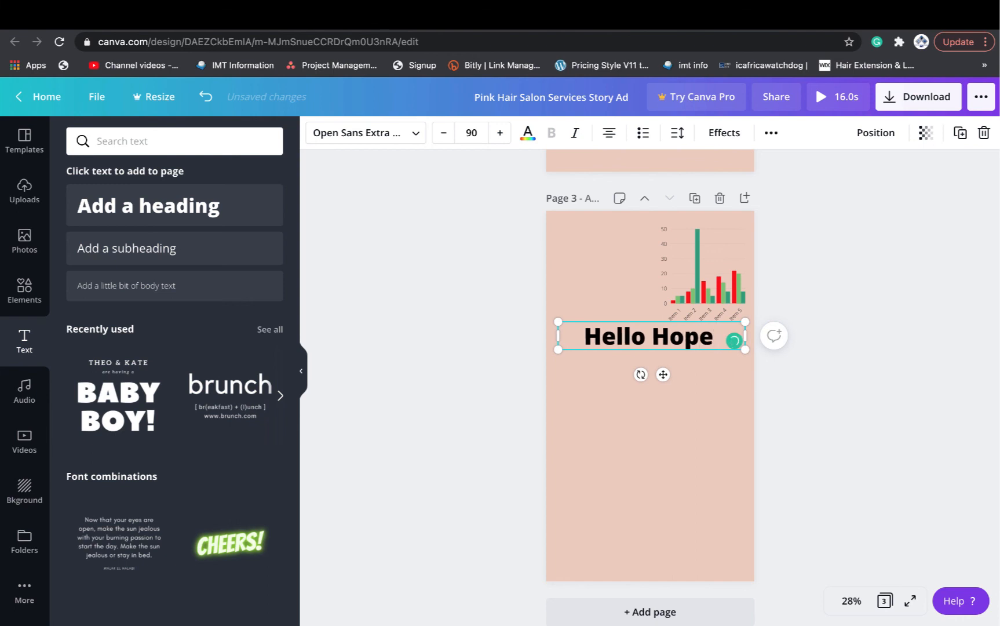
pyautogui.write(' are')
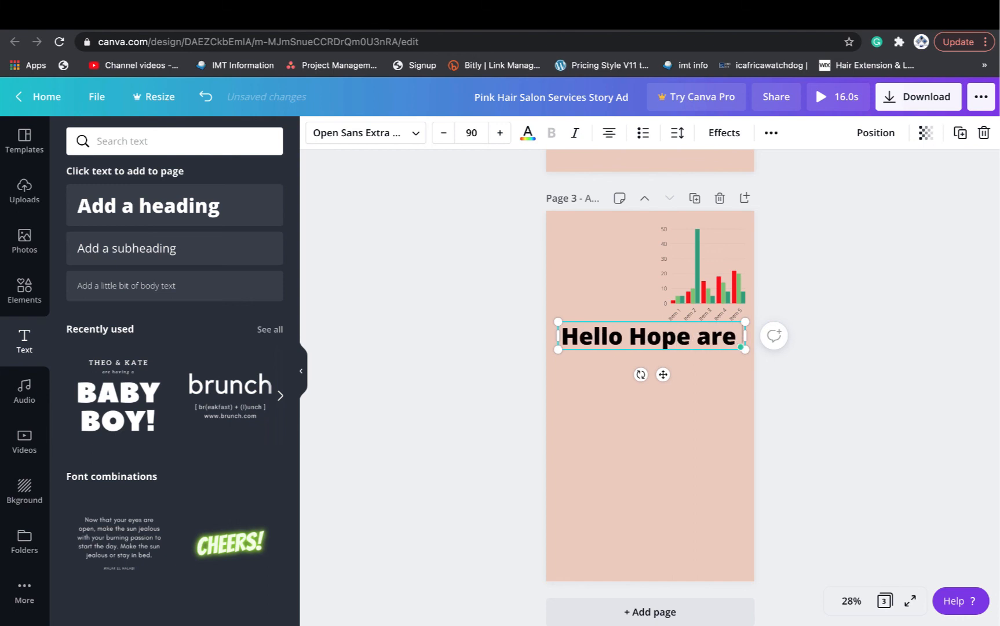
pyautogui.write(' I')
pyautogui.press('BackSpace')
pyautogui.press('BackSpace')
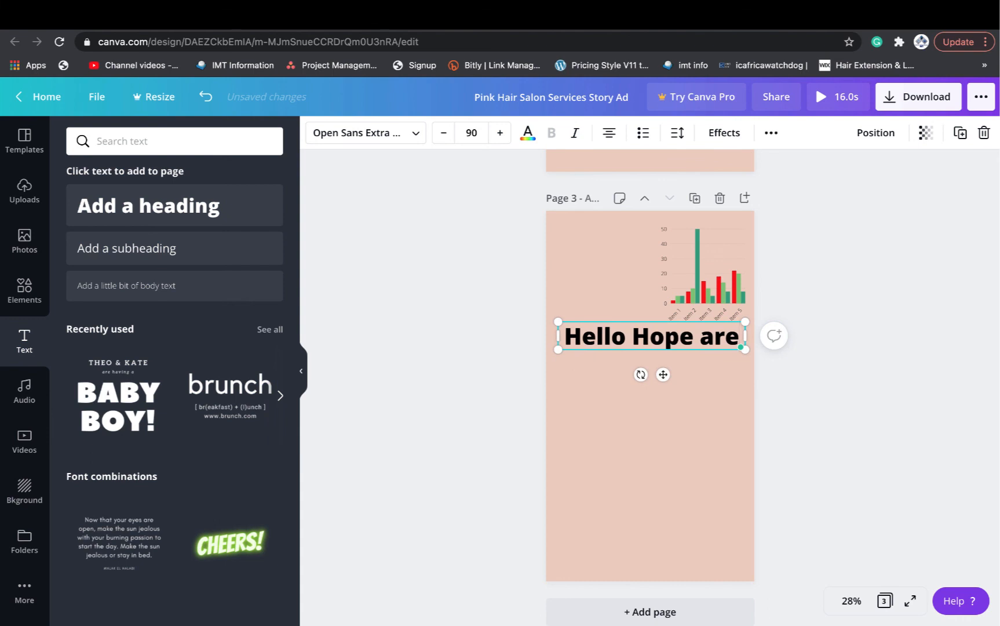
pyautogui.press('BackSpace')
pyautogui.press('BackSpace')
pyautogui.press('BackSpace')
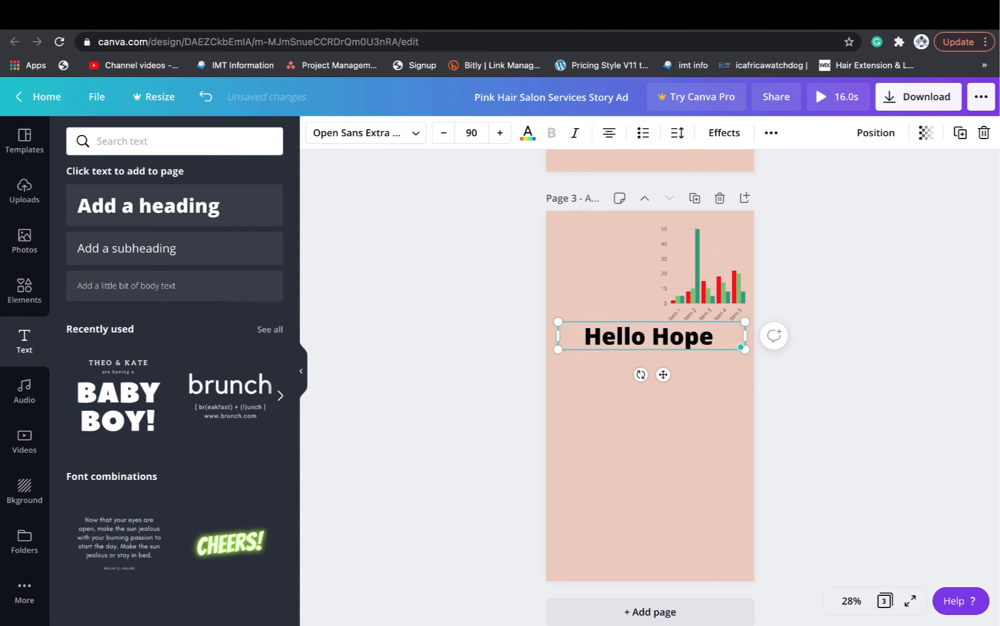
pyautogui.write('are ther')
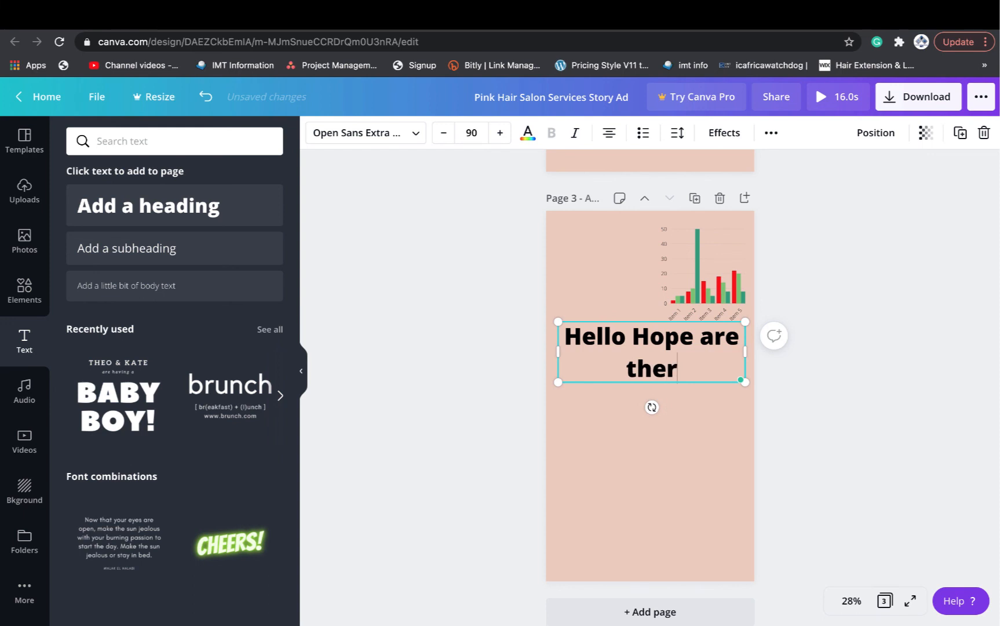
pyautogui.write('e')
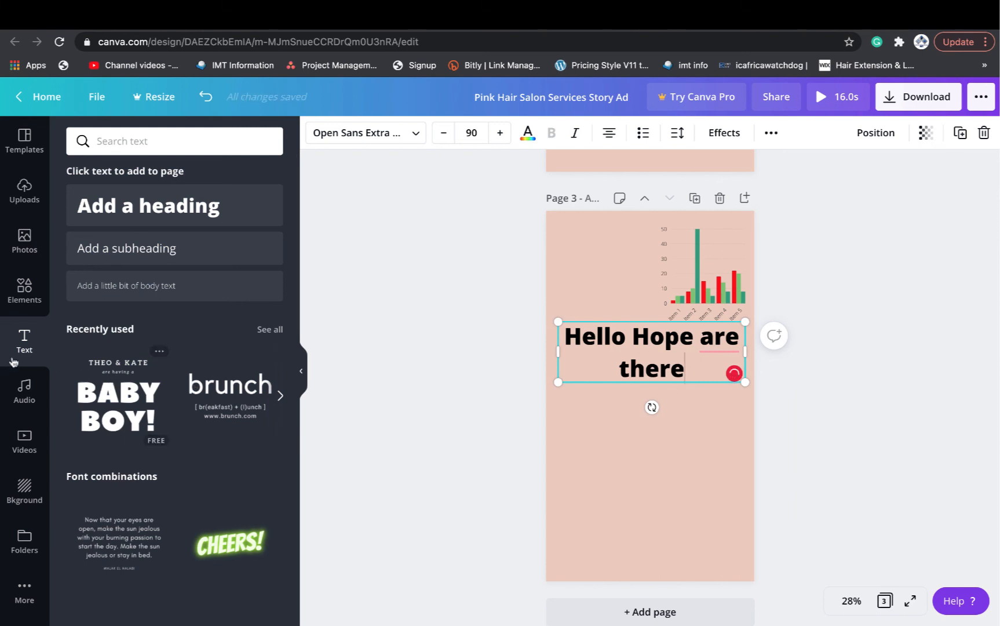
# Step: Add the Nostalgic Piano track from the audio library and move the heading slightly further below the chart
pyautogui.click(24, 391)
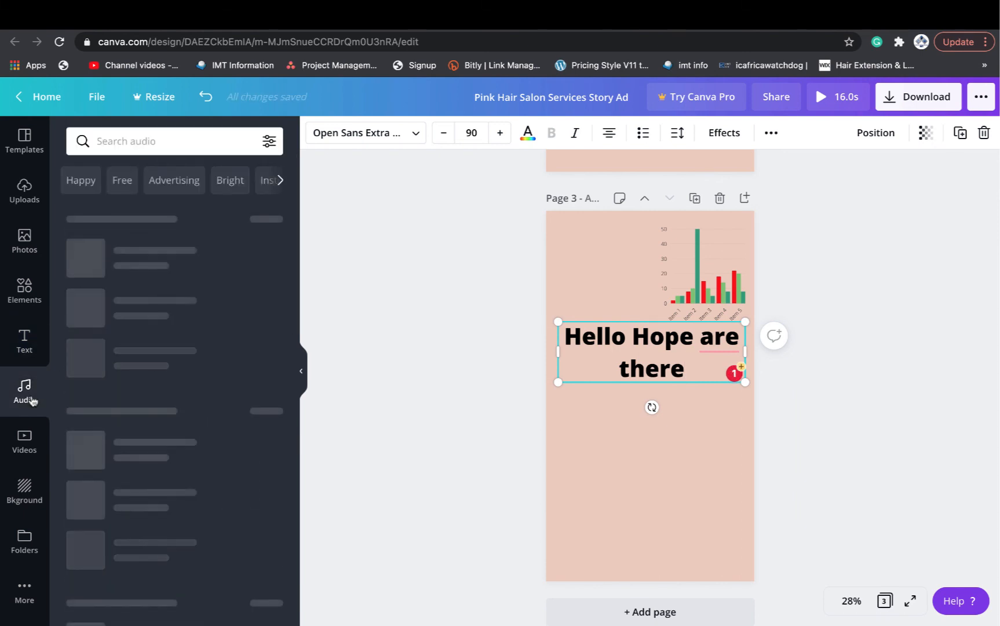
pyautogui.scroll(-5, 130, 406)
pyautogui.click(135, 296)
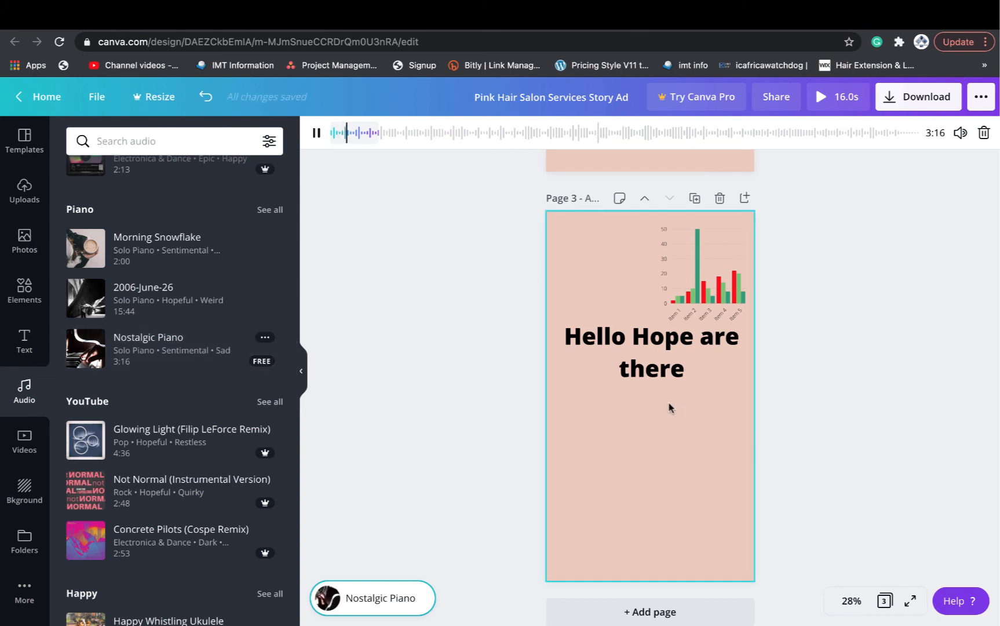
pyautogui.moveTo(650, 364); pyautogui.dragTo(607, 372)
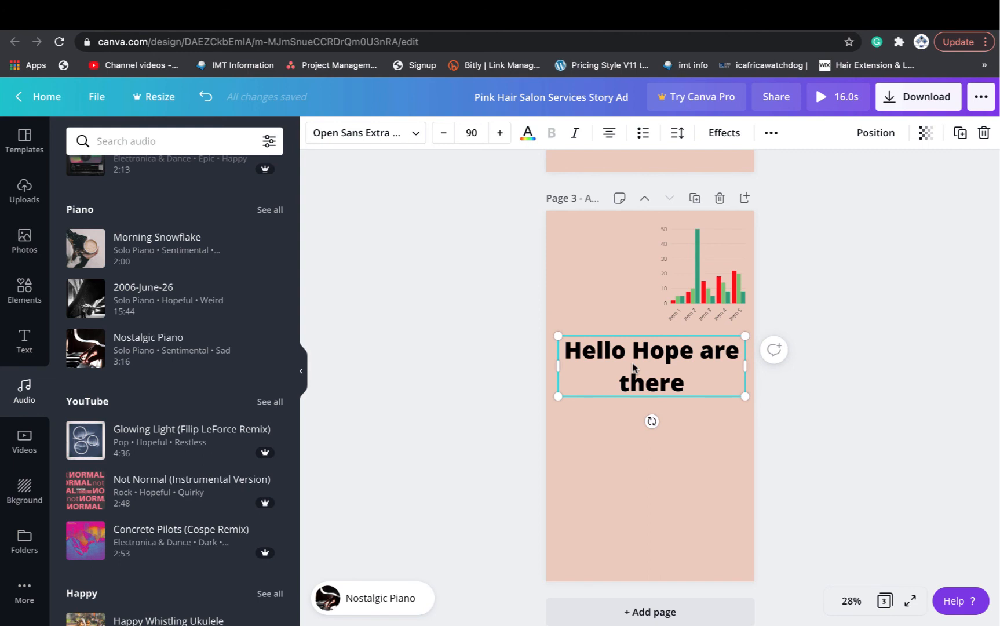
# Step: Add the recently used brown dress video to page 3, place it below the heading and enlarge it to span the page width
pyautogui.click(25, 450)
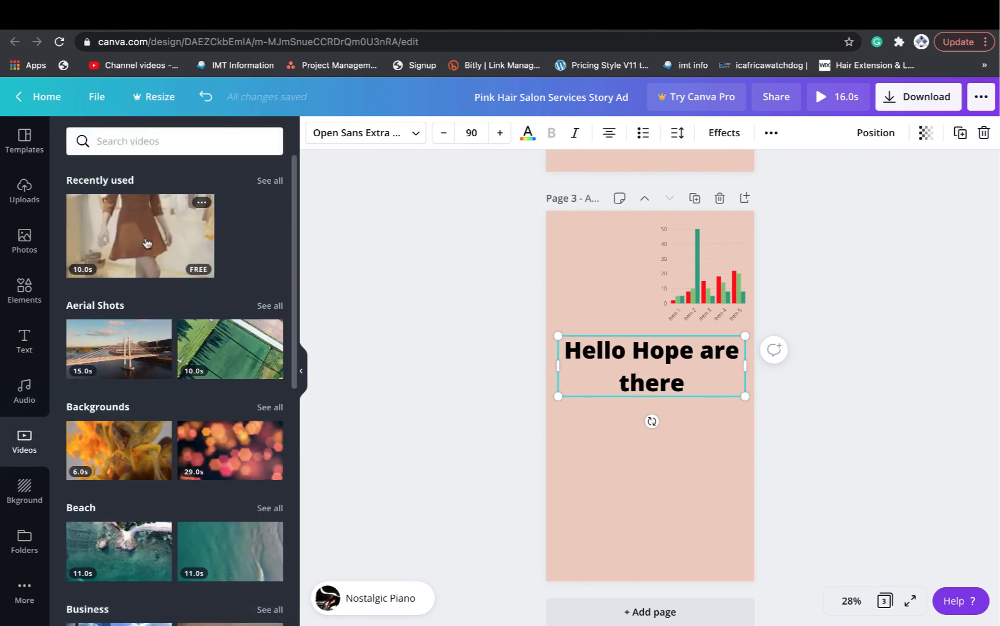
pyautogui.click(153, 244)
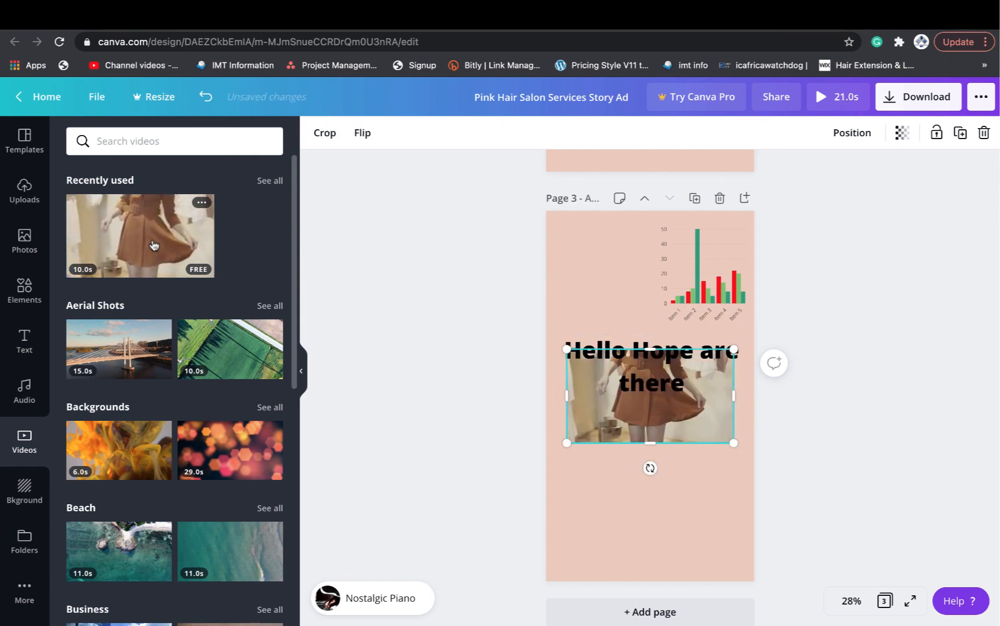
pyautogui.moveTo(675, 418); pyautogui.dragTo(684, 479)
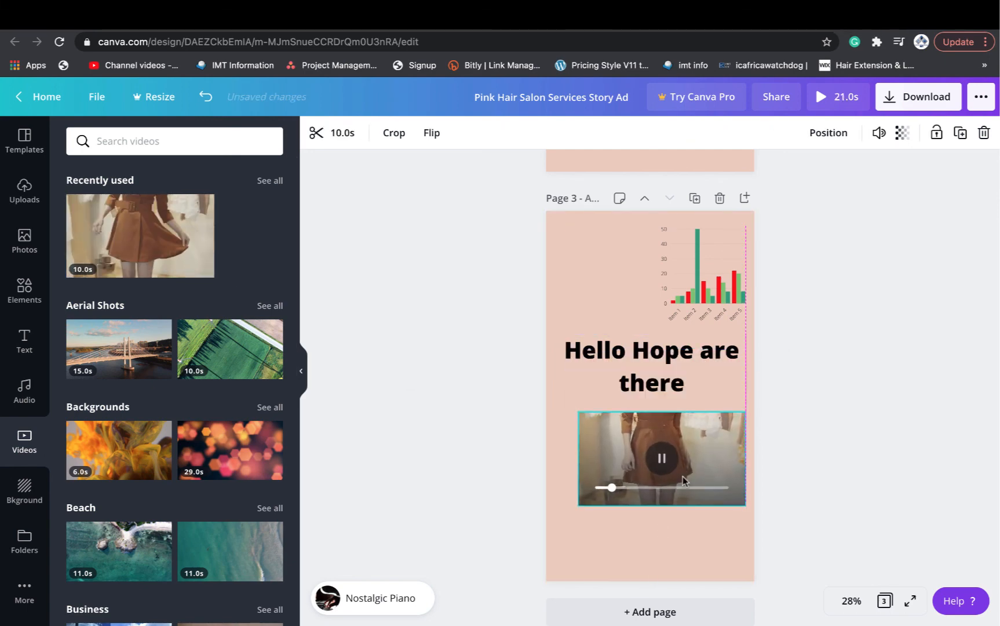
pyautogui.moveTo(579, 413); pyautogui.dragTo(554, 392)
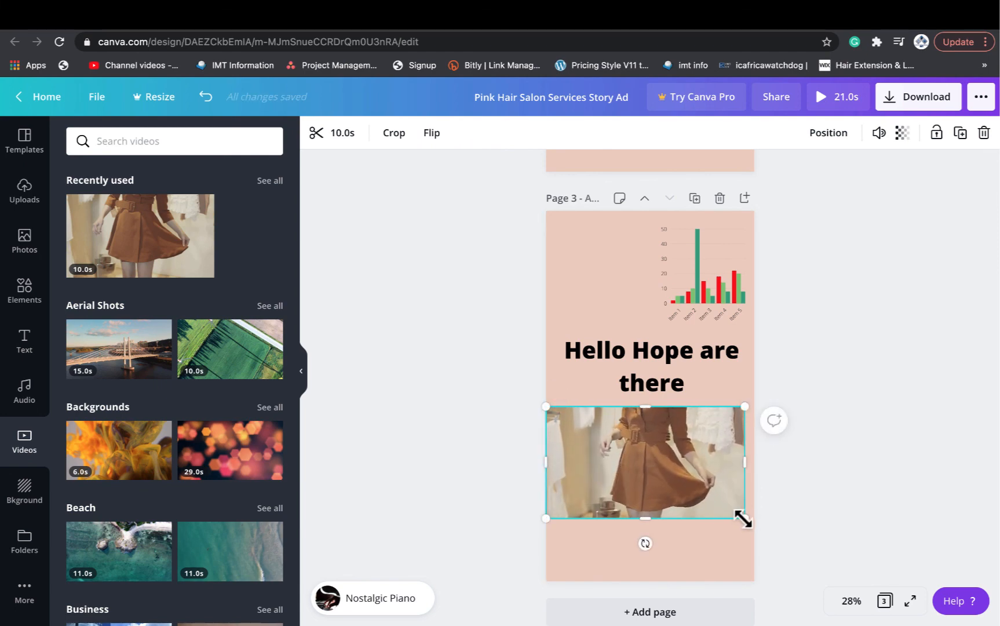
pyautogui.moveTo(743, 519); pyautogui.dragTo(764, 528)
# Step: Delete the bar chart from page 3 and move the heading and the video upward into the freed space
pyautogui.click(703, 302)
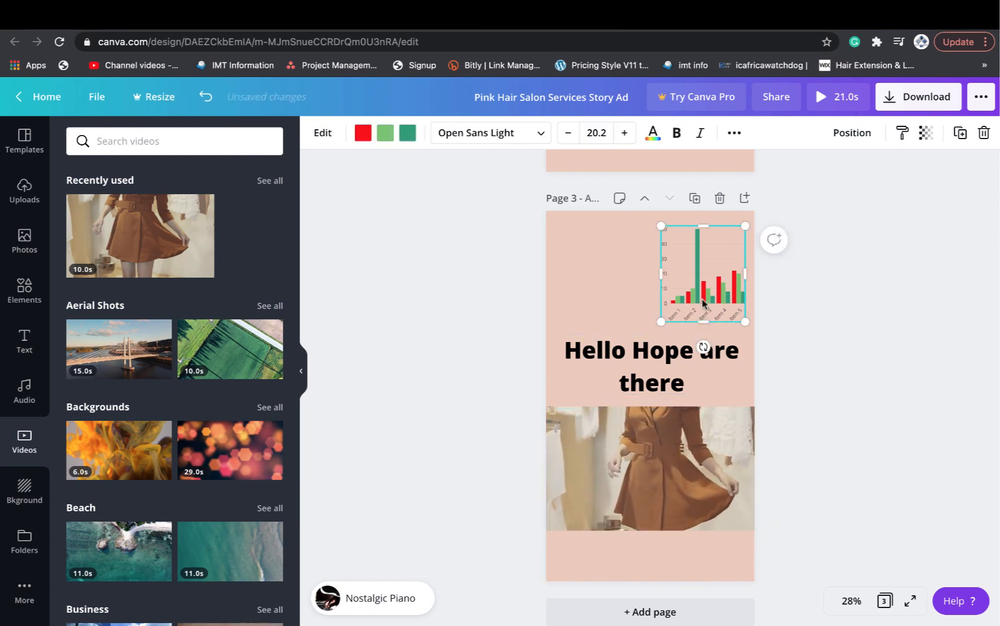
pyautogui.press('Delete')
pyautogui.moveTo(670, 358); pyautogui.dragTo(674, 309)
pyautogui.moveTo(648, 455); pyautogui.dragTo(648, 411)
# Step: Try light grey, blue and tan on the page 3 heading, and set its text color to the dark brown document color
pyautogui.click(598, 285)
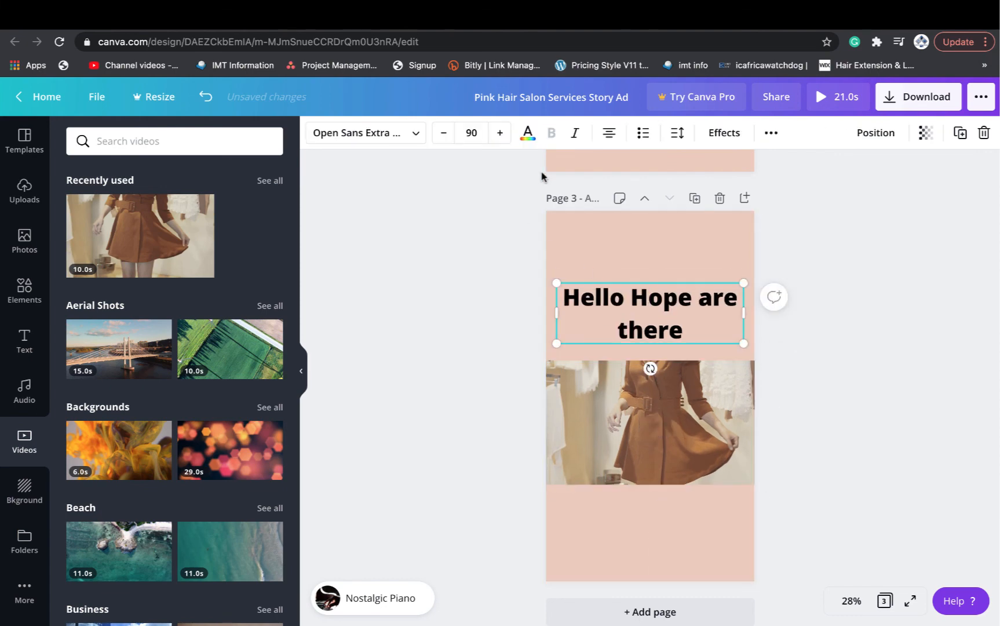
pyautogui.click(528, 134)
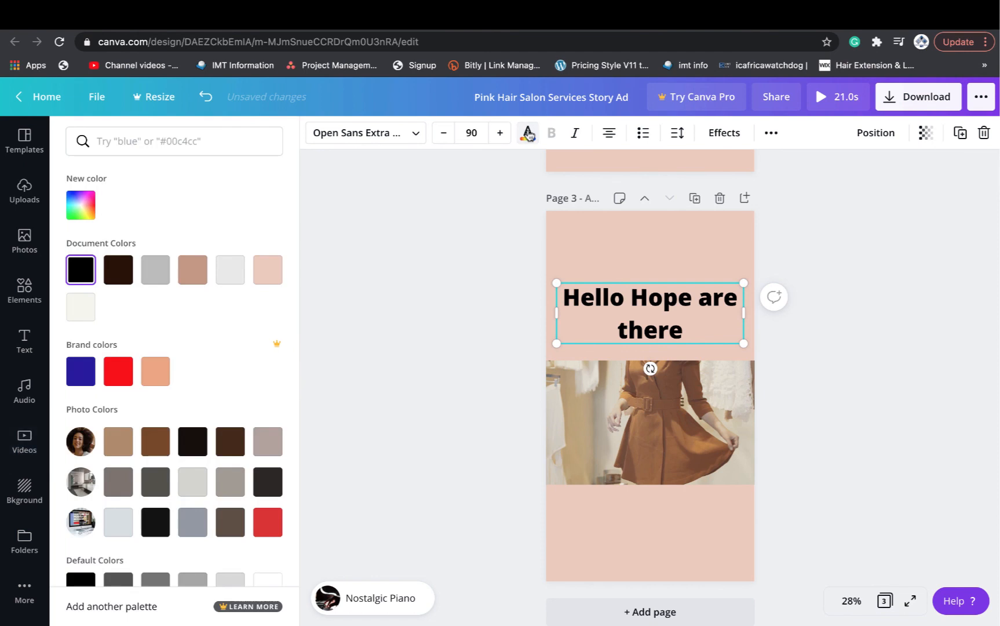
pyautogui.click(227, 271)
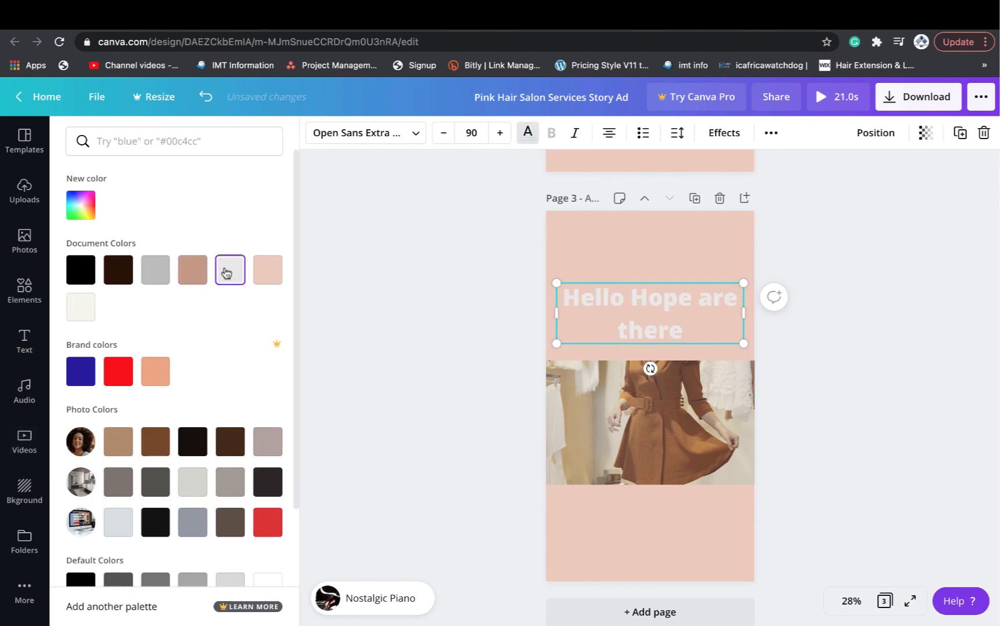
pyautogui.click(80, 375)
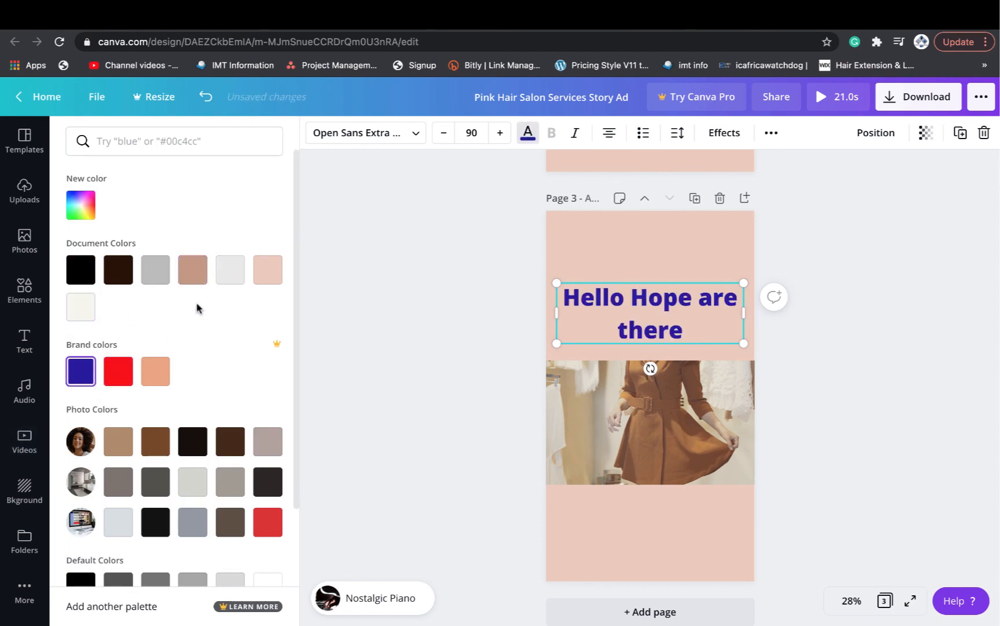
pyautogui.click(196, 273)
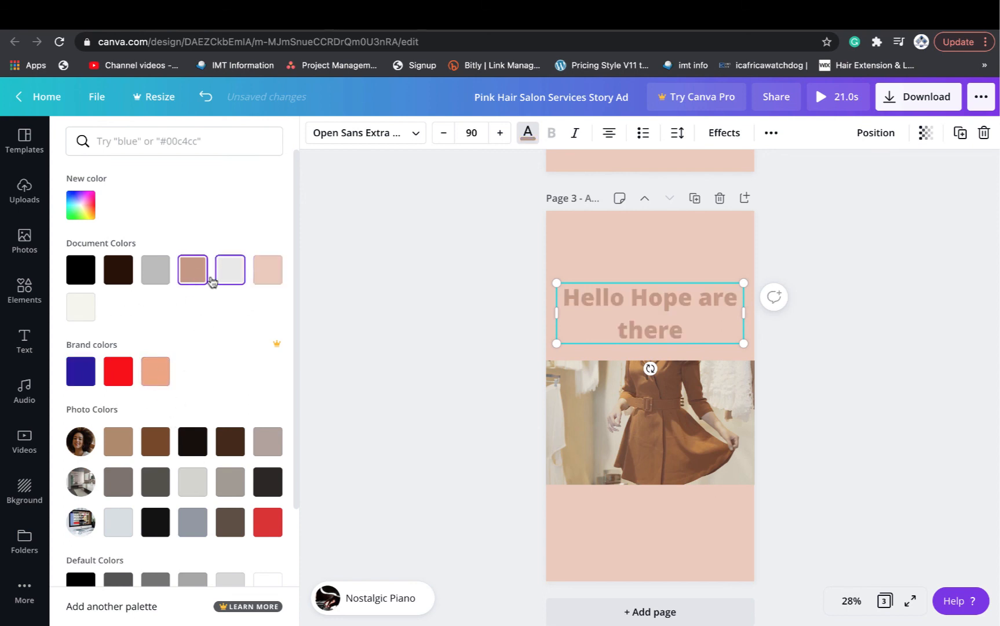
pyautogui.click(122, 277)
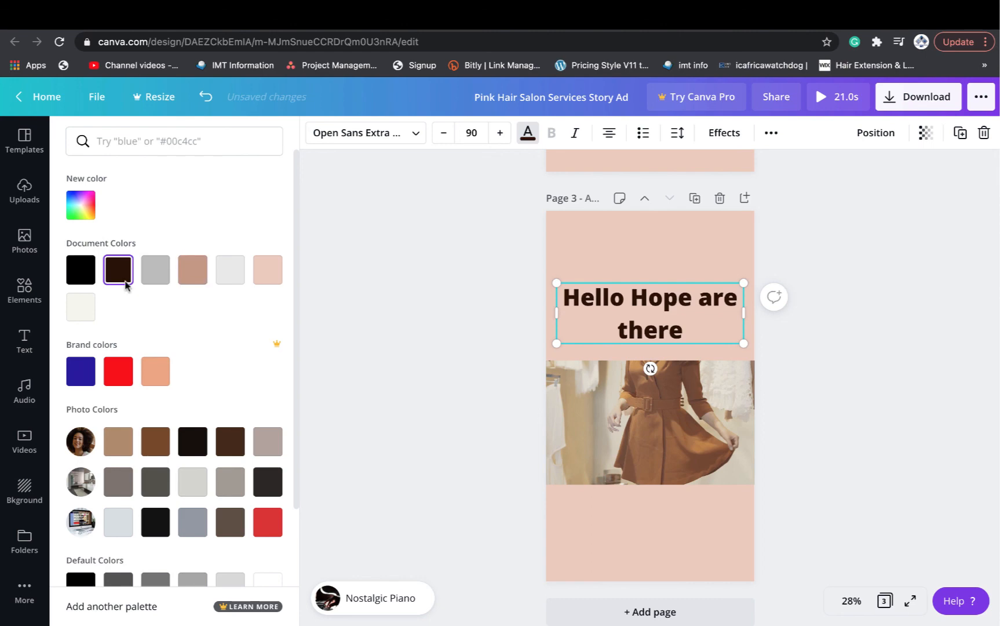
# Step: Enlarge the dress video, center it horizontally on page 3 and move the heading up so it sits above the video
pyautogui.click(706, 440)
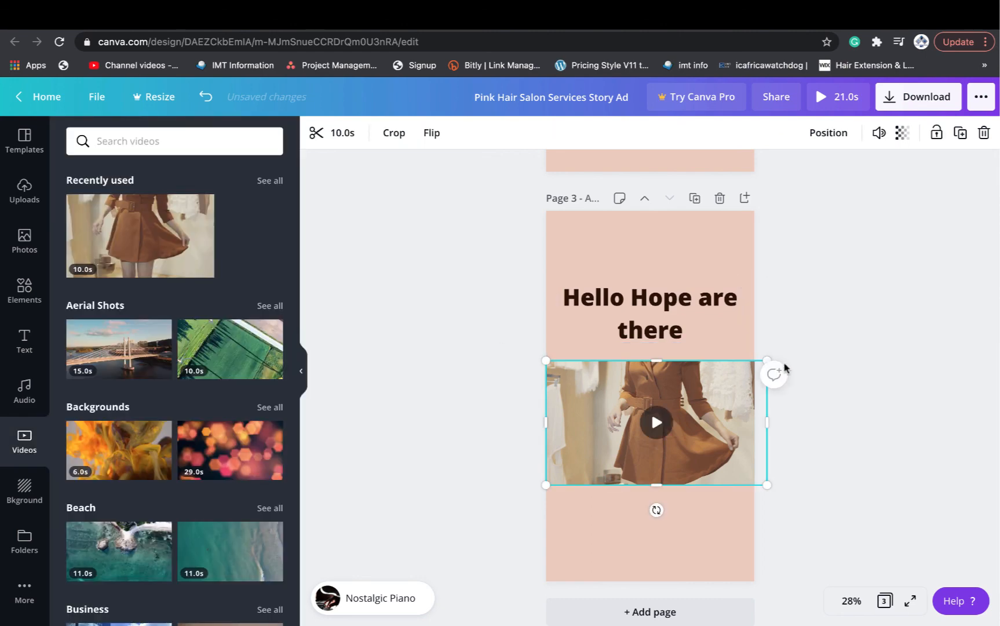
pyautogui.moveTo(766, 360); pyautogui.dragTo(868, 216)
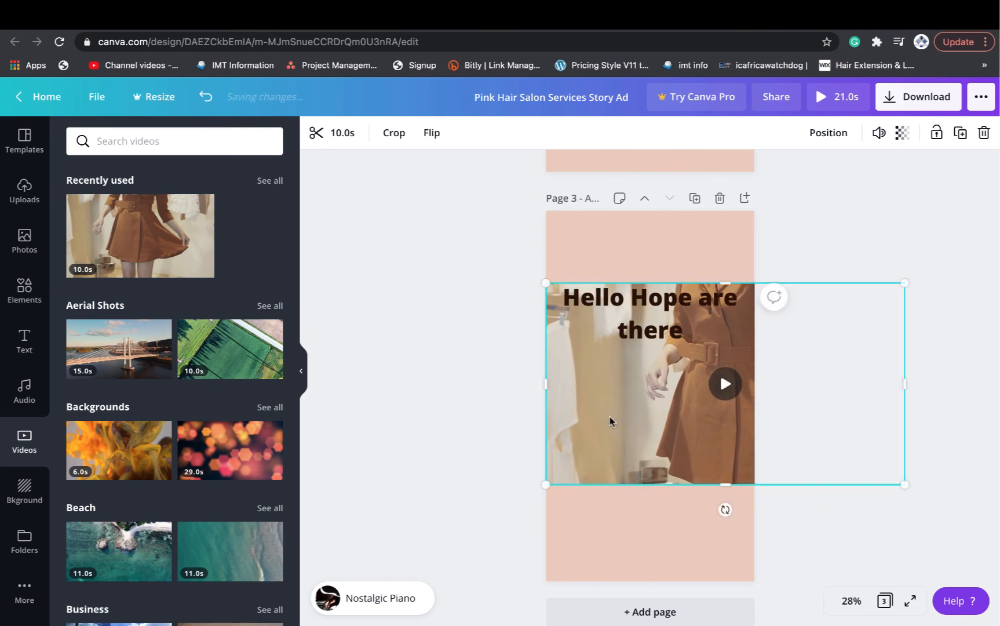
pyautogui.moveTo(561, 410); pyautogui.dragTo(540, 430)
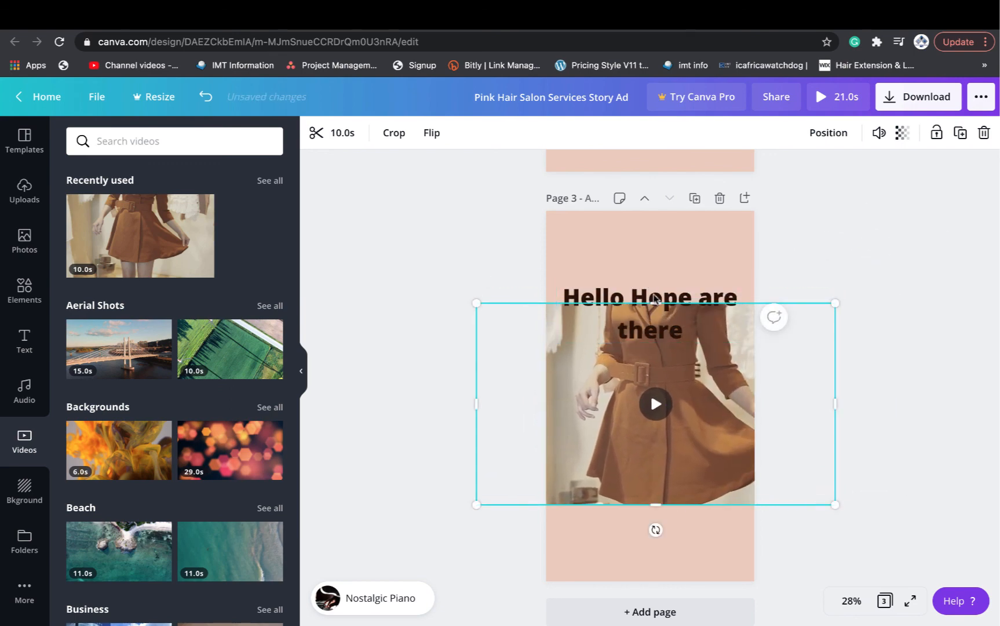
pyautogui.click(863, 236)
pyautogui.moveTo(672, 307); pyautogui.dragTo(671, 259)
pyautogui.click(902, 375)
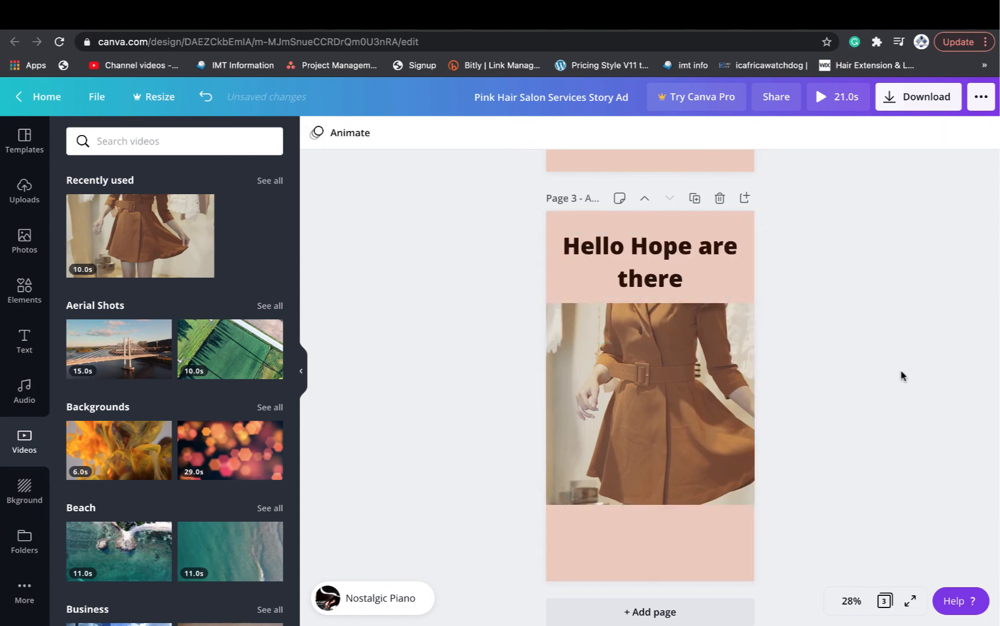
# Step: Play the full design preview, check the MP4 download options without downloading, and return to the editor
pyautogui.click(823, 98)
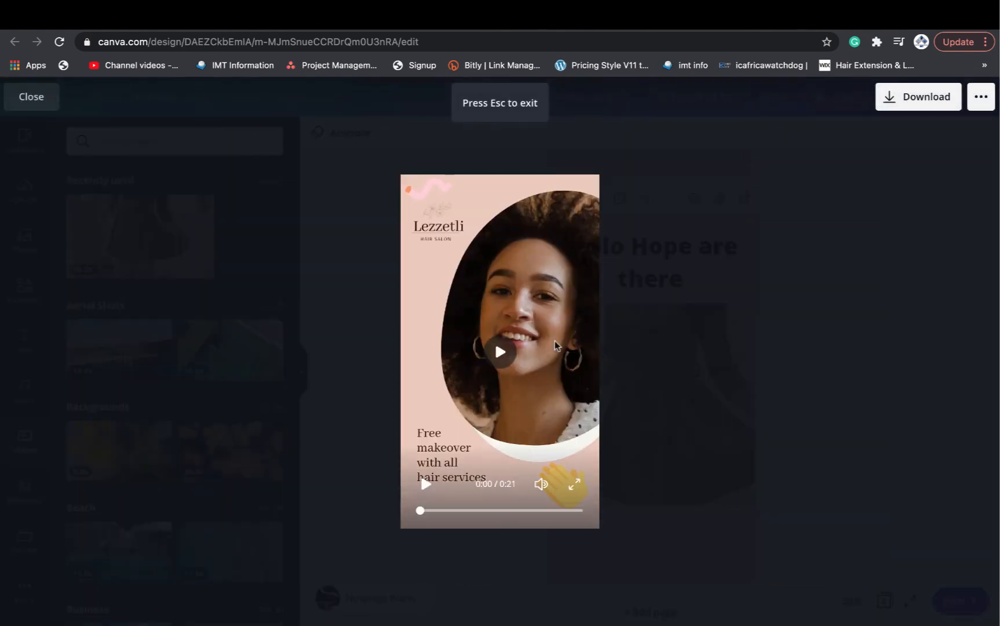
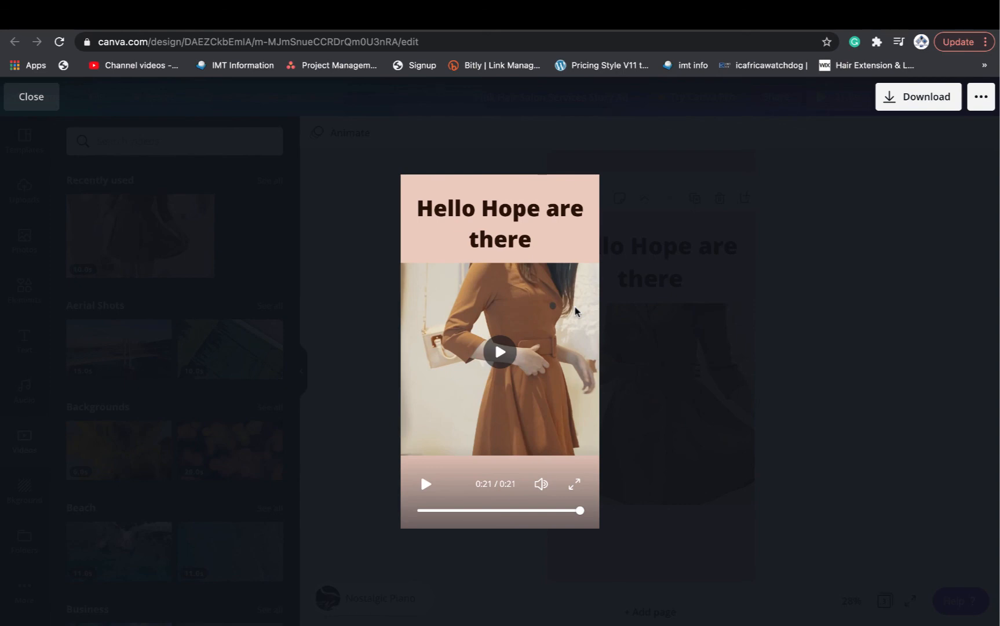
pyautogui.click(900, 108)
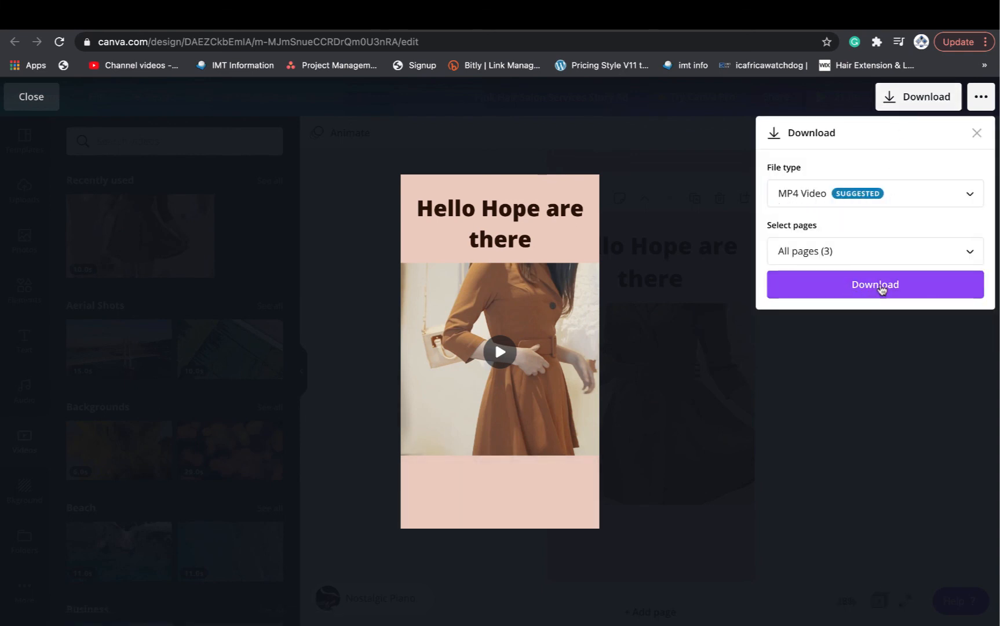
pyautogui.click(978, 132)
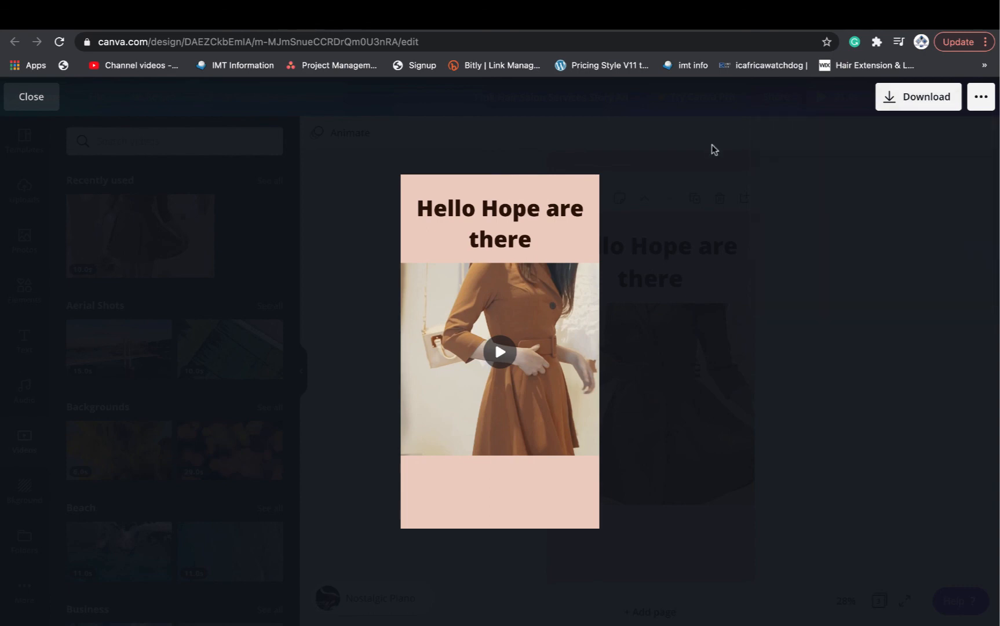
pyautogui.click(39, 102)
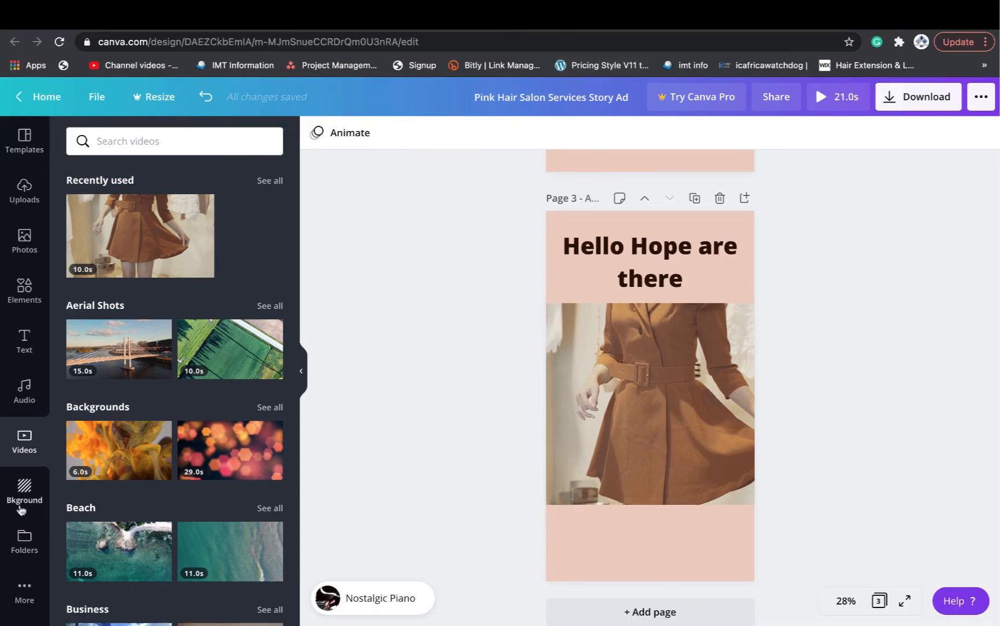
# Step: Try the red bokeh, two-tone brick wall and golden light-streak backgrounds on page 3
pyautogui.click(25, 506)
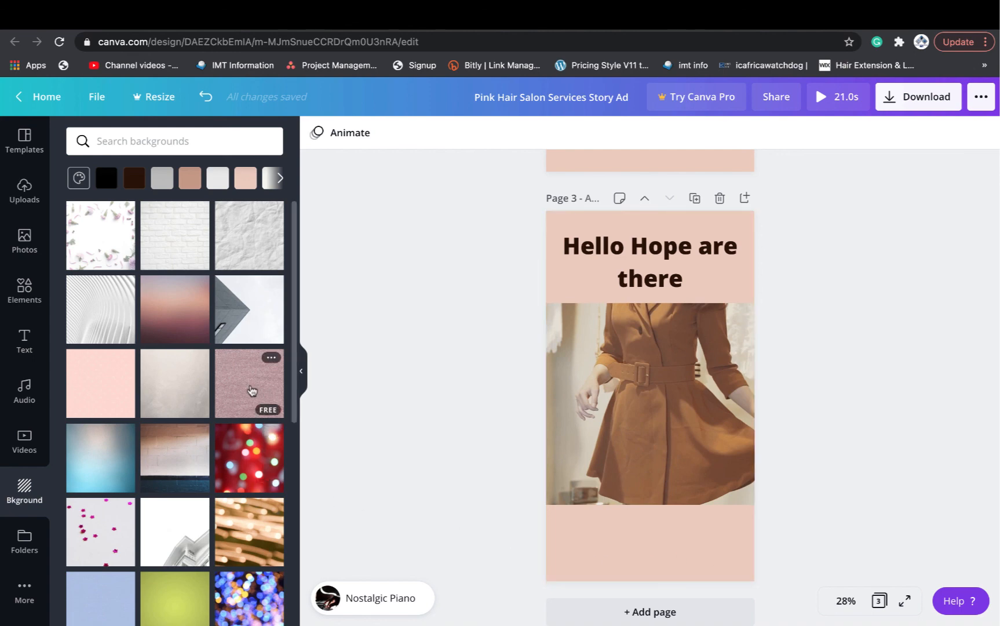
pyautogui.click(249, 455)
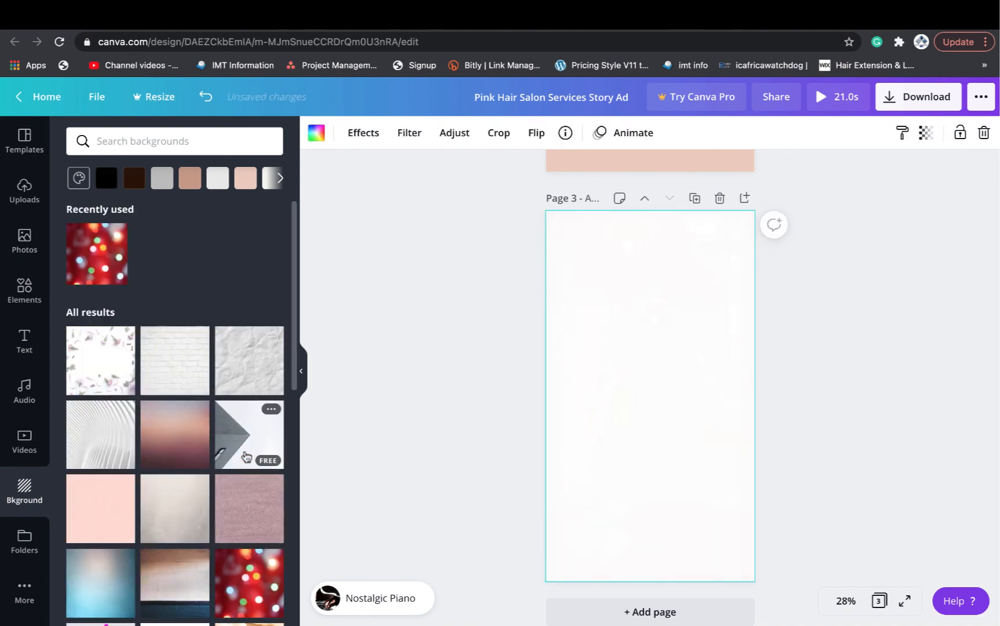
pyautogui.scroll(-3, 246, 457)
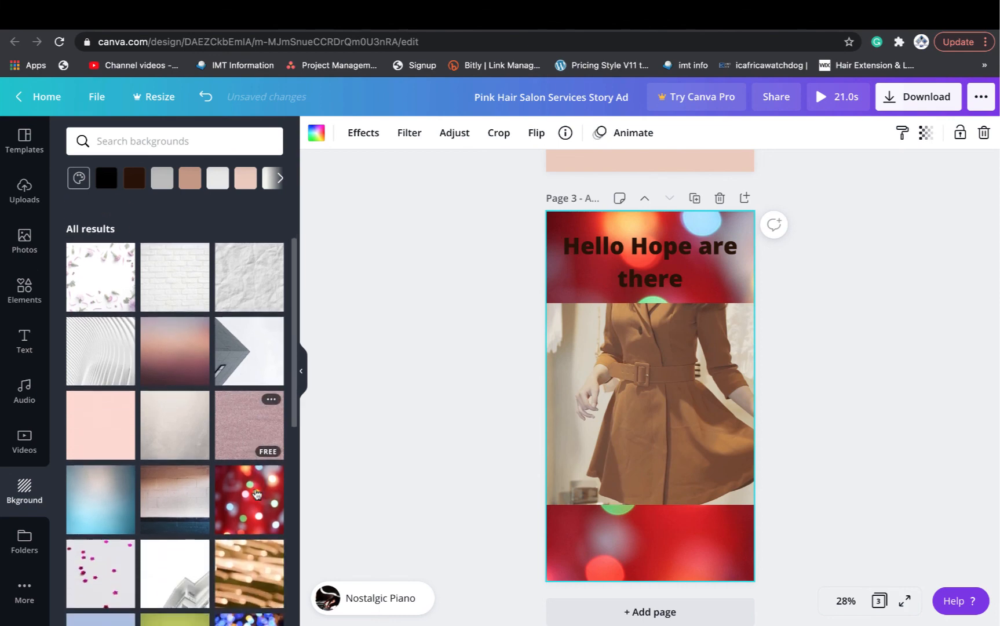
pyautogui.moveTo(174, 509); pyautogui.dragTo(605, 249)
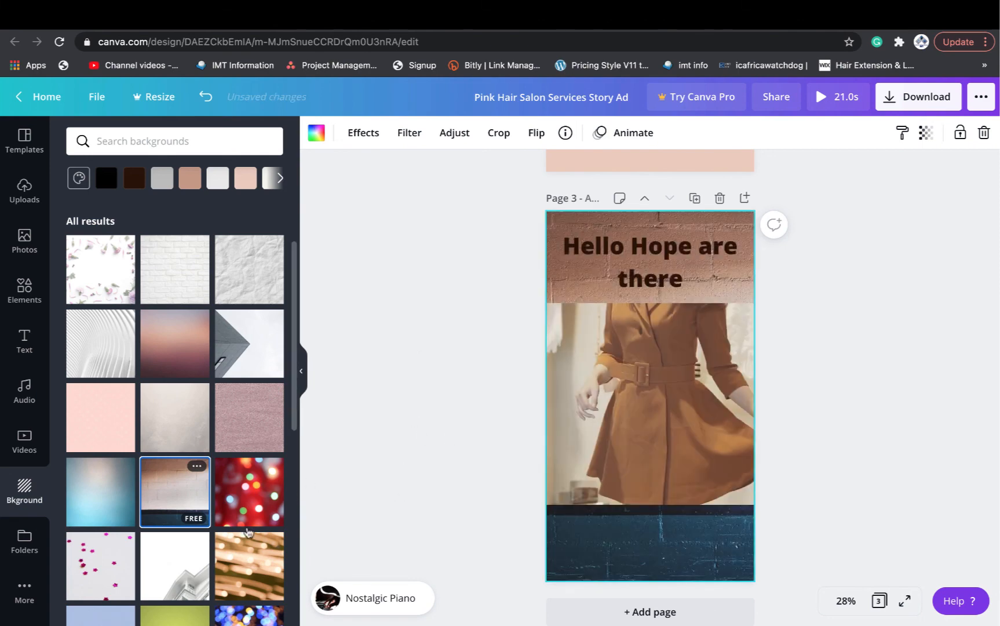
pyautogui.scroll(-3, 249, 531)
pyautogui.click(238, 410)
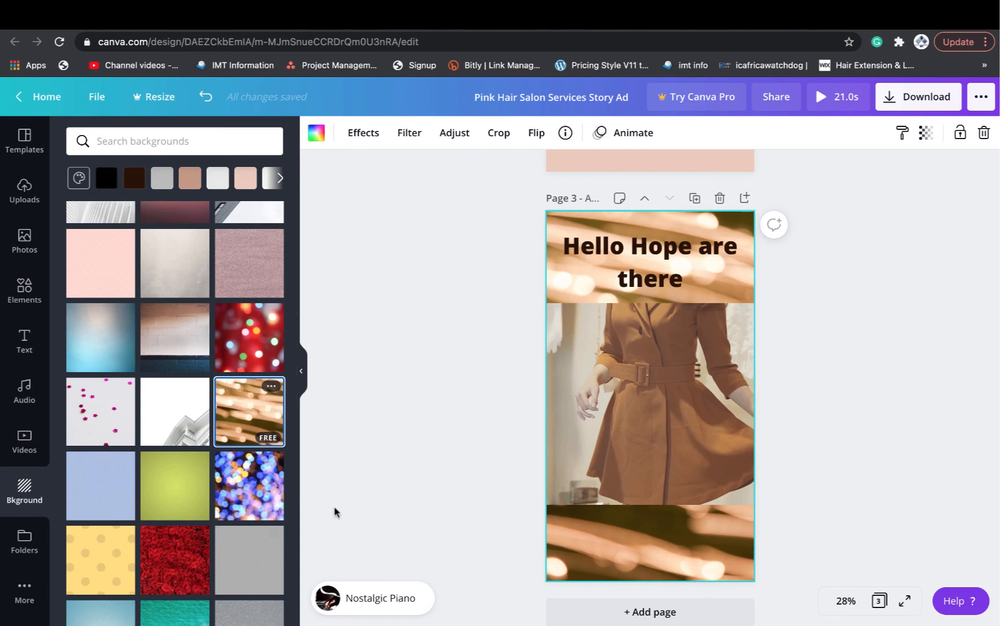
# Step: Try the grey hexagon background on page 3, and apply the yellow-and-orange textured background instead
pyautogui.scroll(-5, 174, 501)
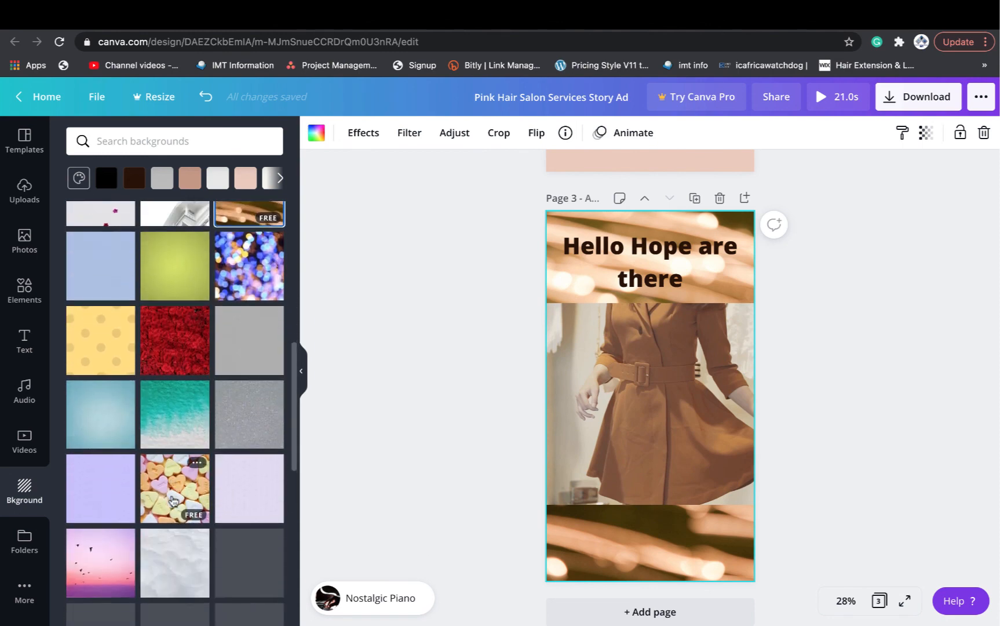
pyautogui.scroll(-2, 231, 458)
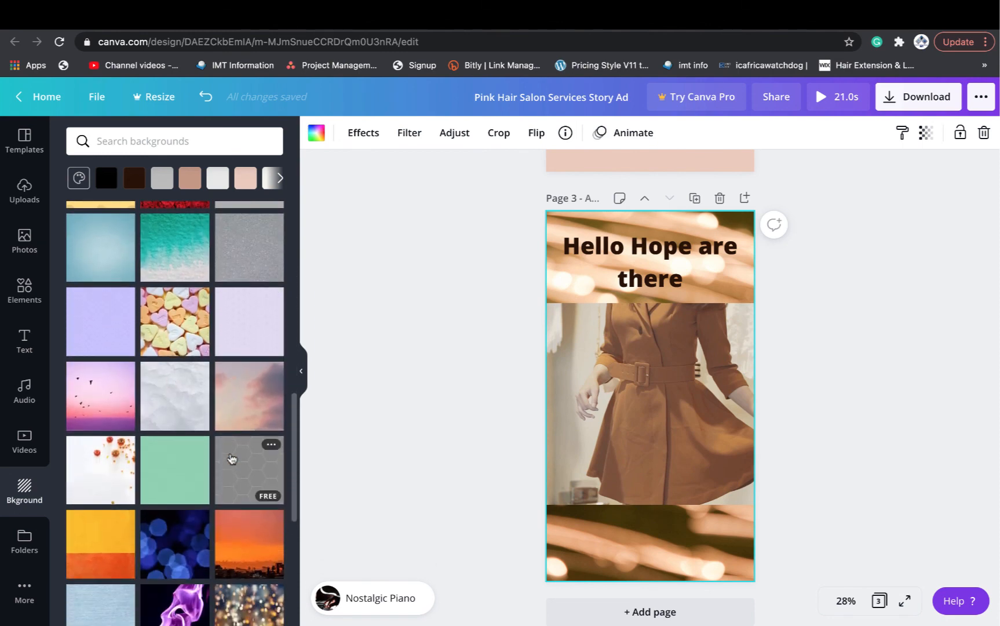
pyautogui.click(231, 458)
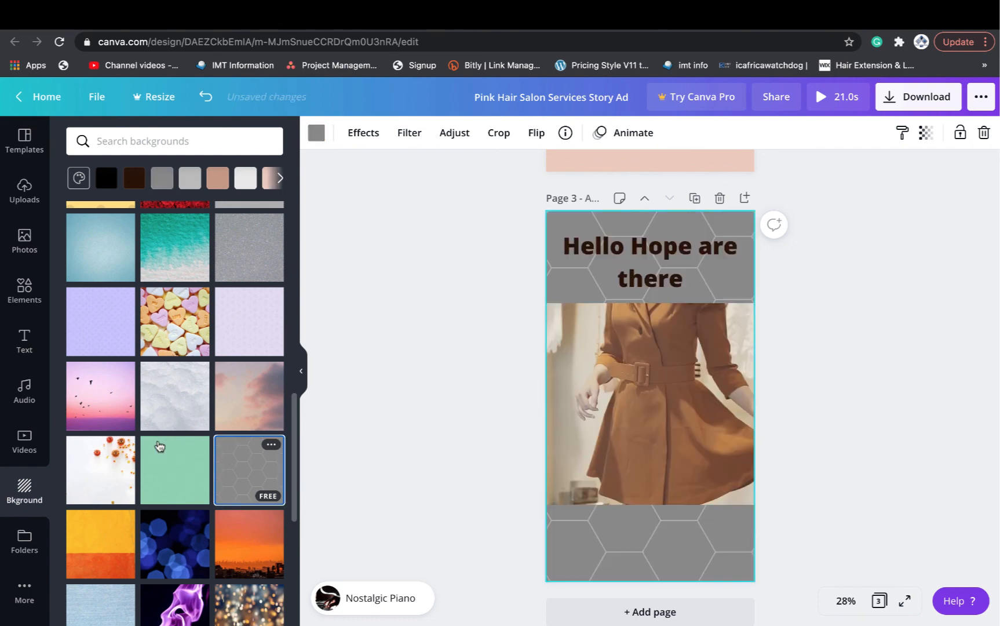
pyautogui.scroll(-3, 168, 531)
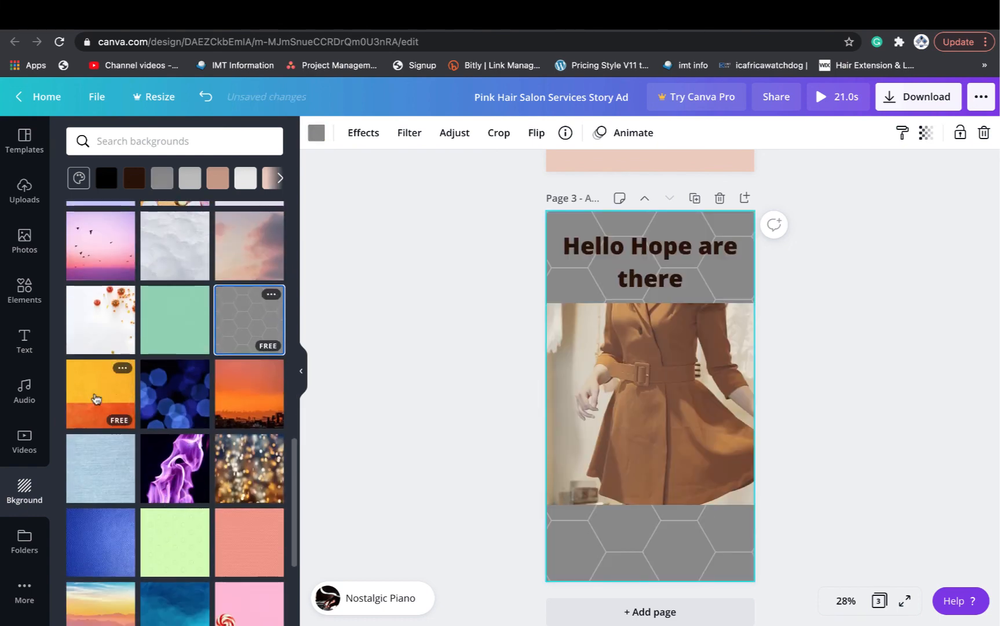
pyautogui.click(96, 399)
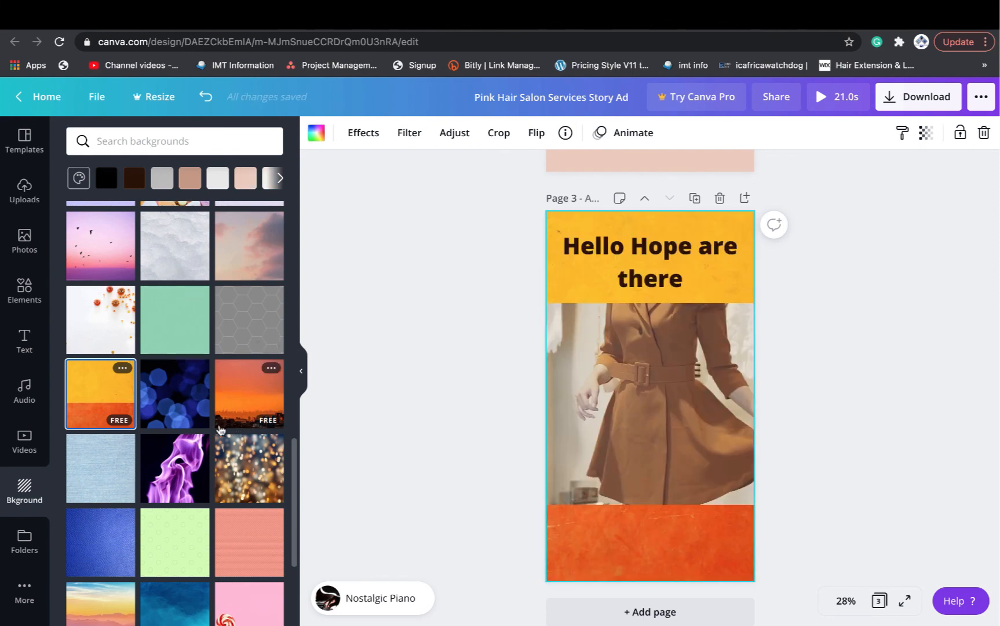
# Step: Look through the folders section and the list of additional apps and integrations
pyautogui.click(34, 544)
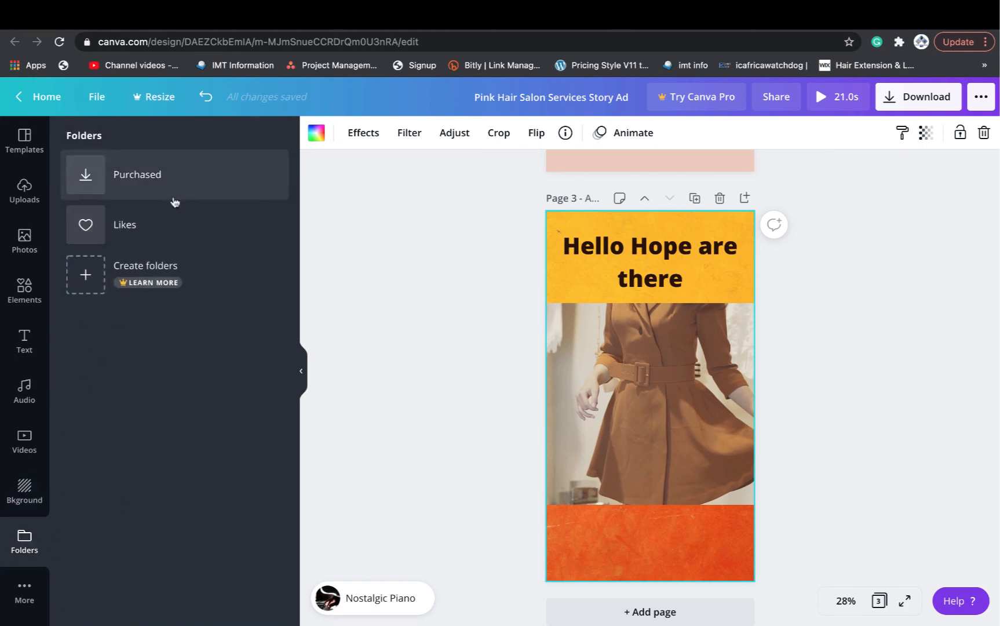
pyautogui.click(25, 600)
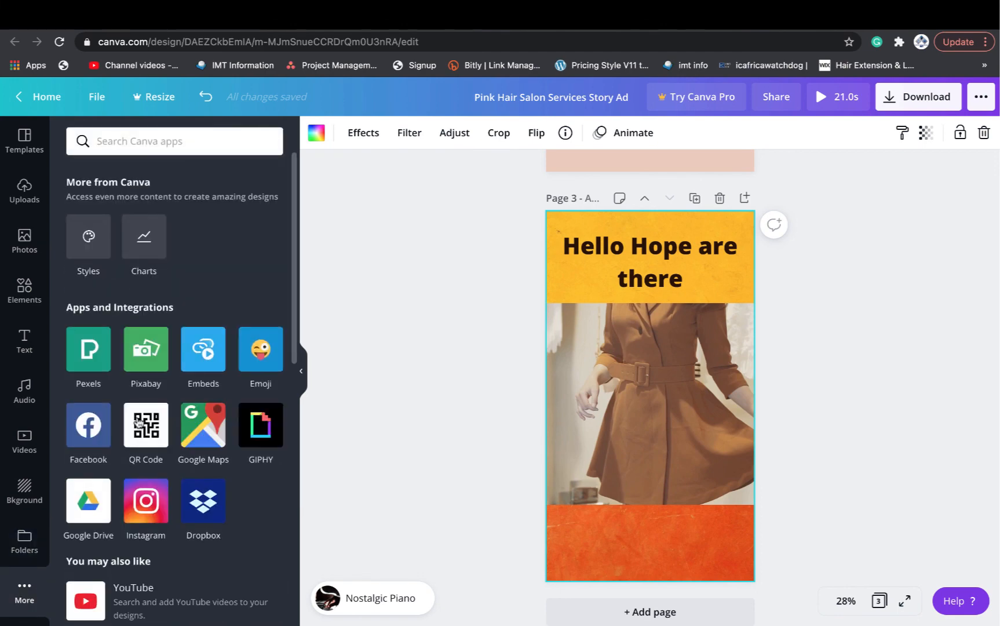
pyautogui.scroll(-2, 116, 324)
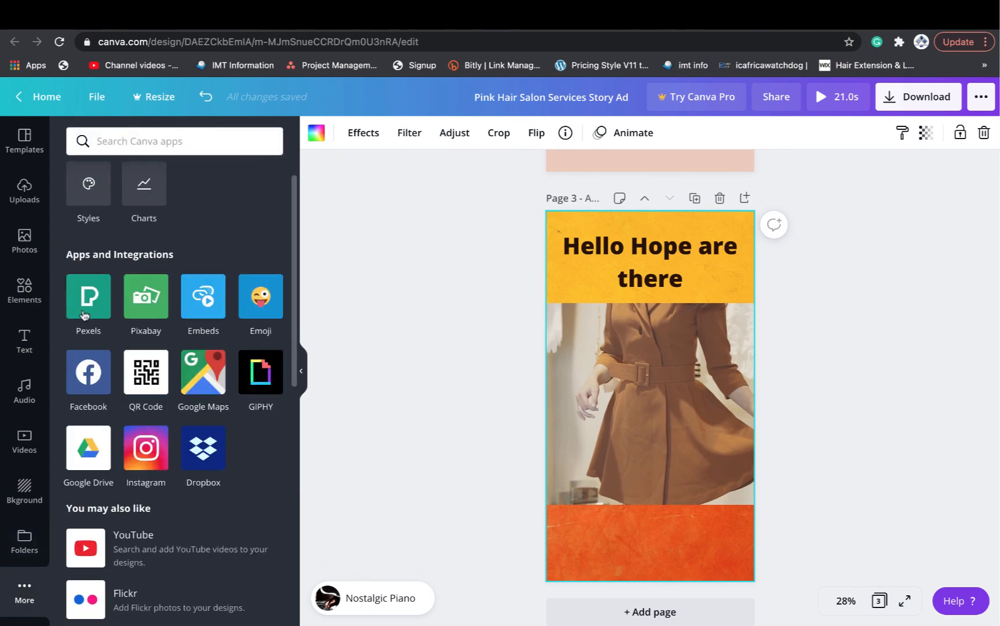